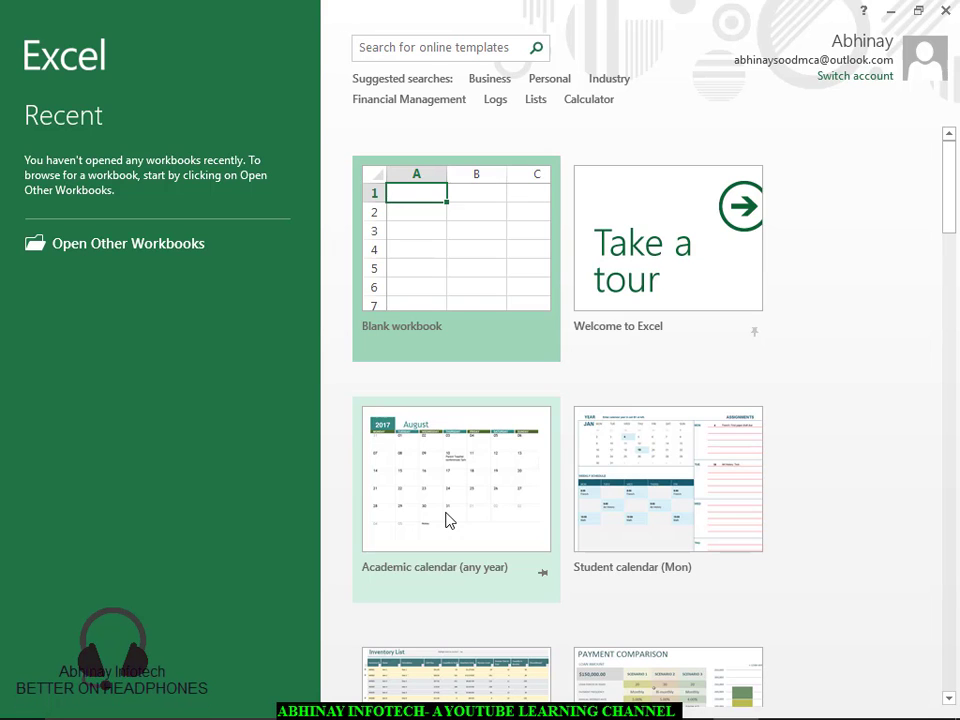
- Create a new blank workbook
key(Return)
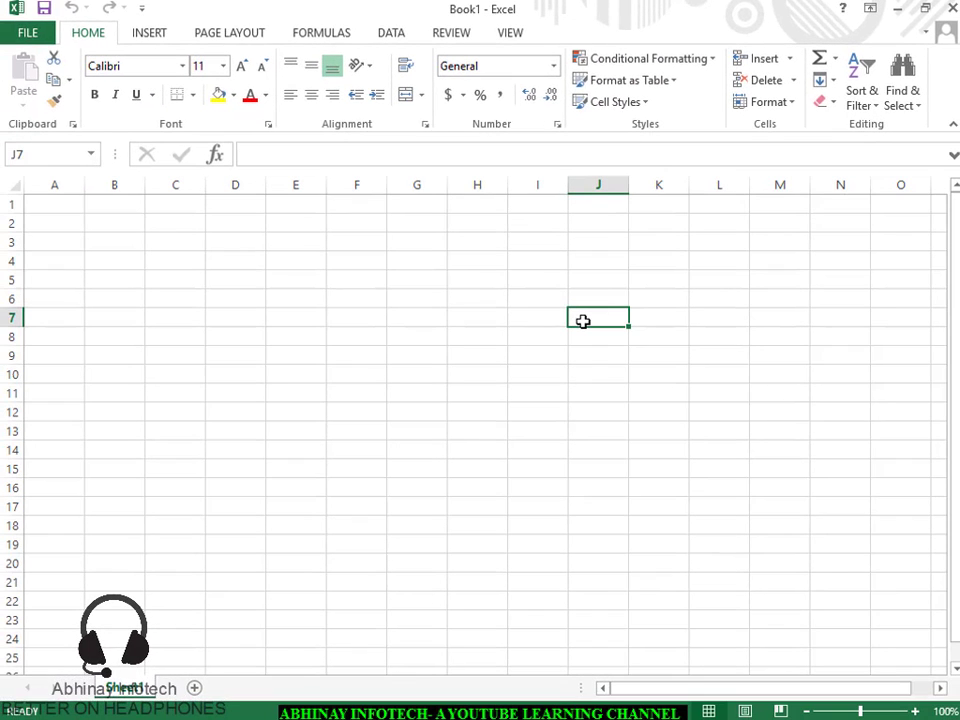
key(ctrl+shift+plus)
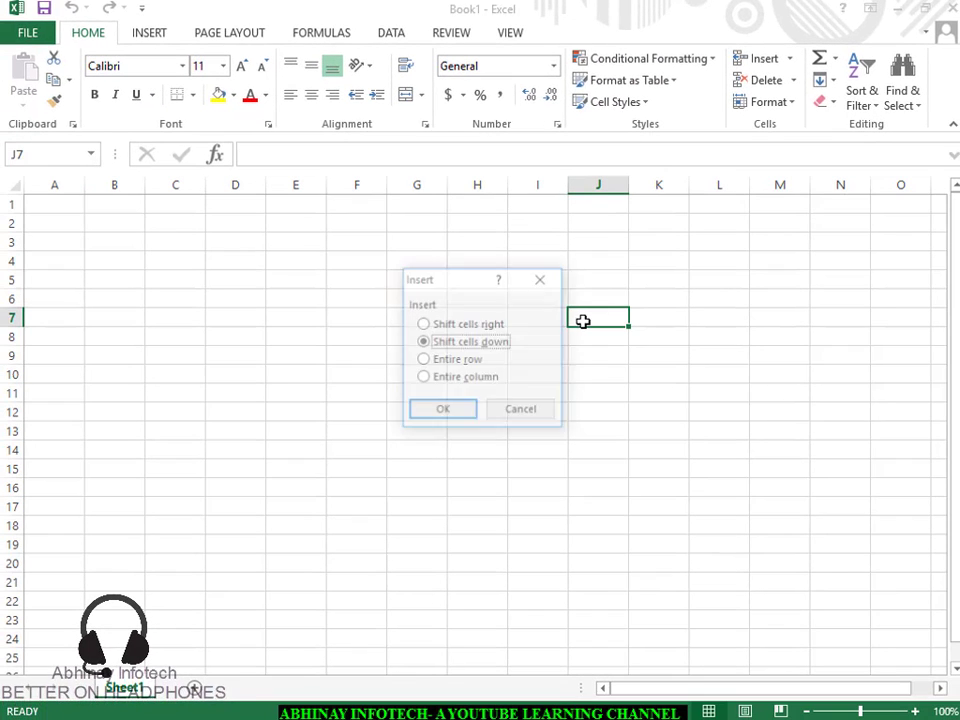
key(Escape)
text(`)
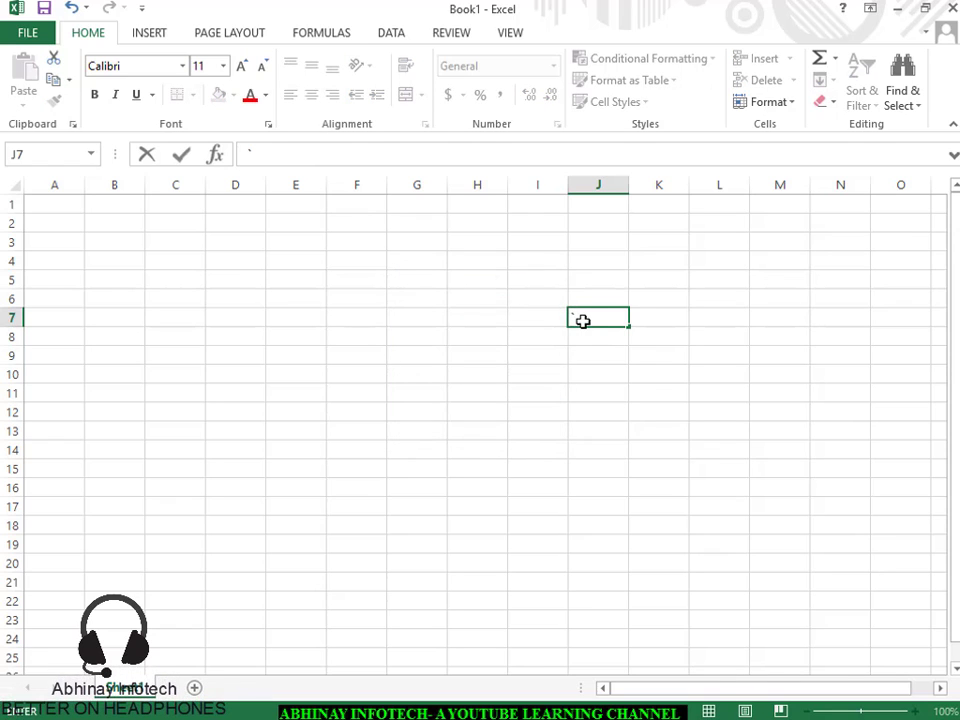
click(846, 667)
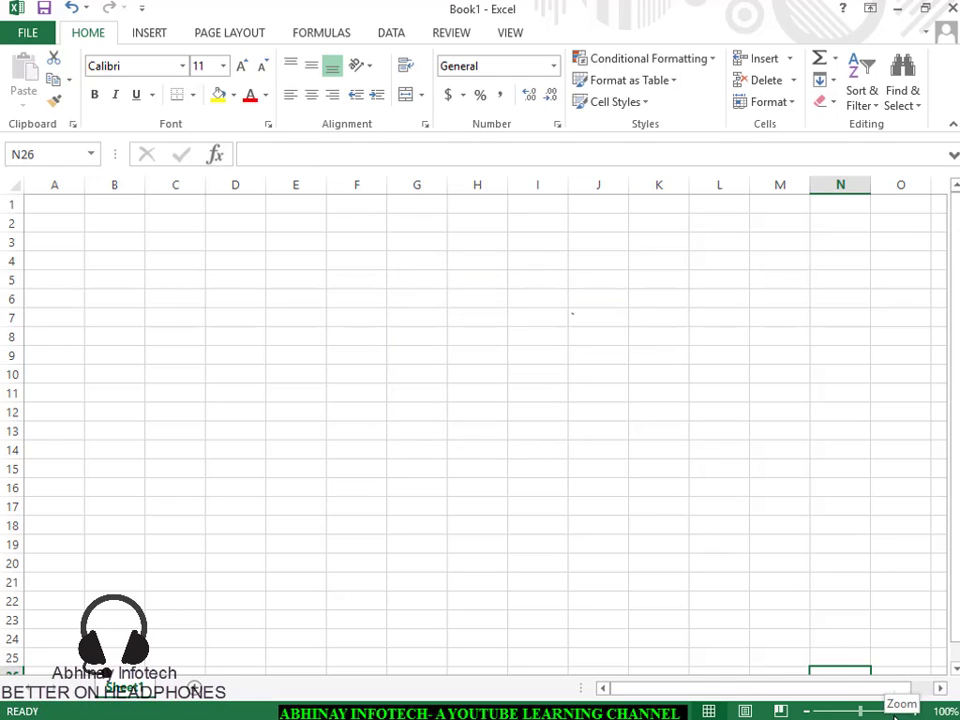
- Zoom the worksheet in to 226% and bring its first rows and columns into view
drag(861, 711, 879, 711)
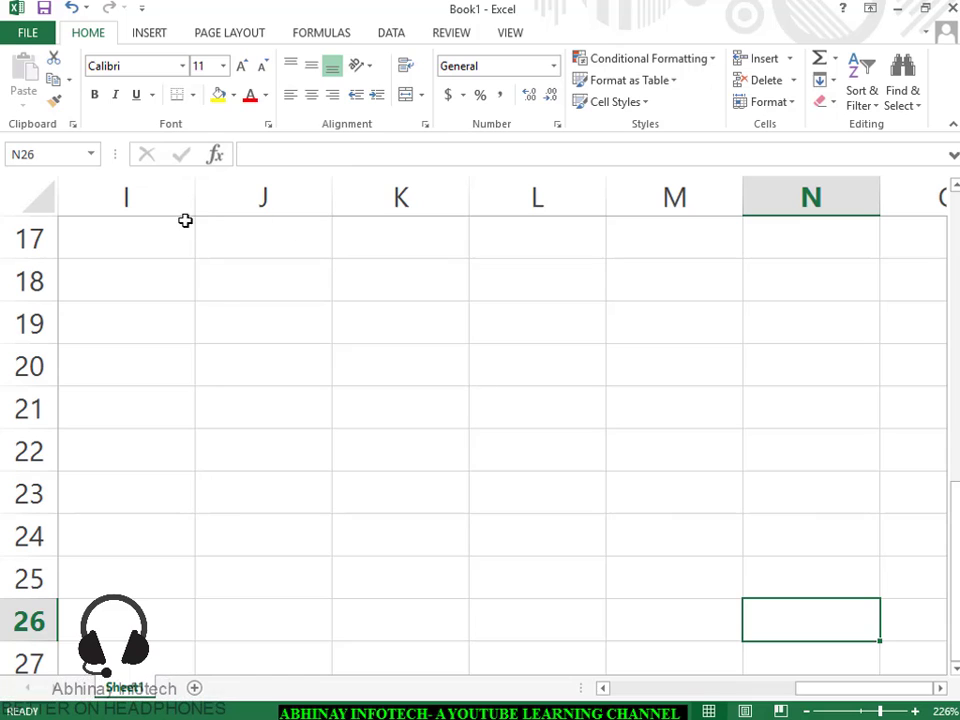
click(675, 688)
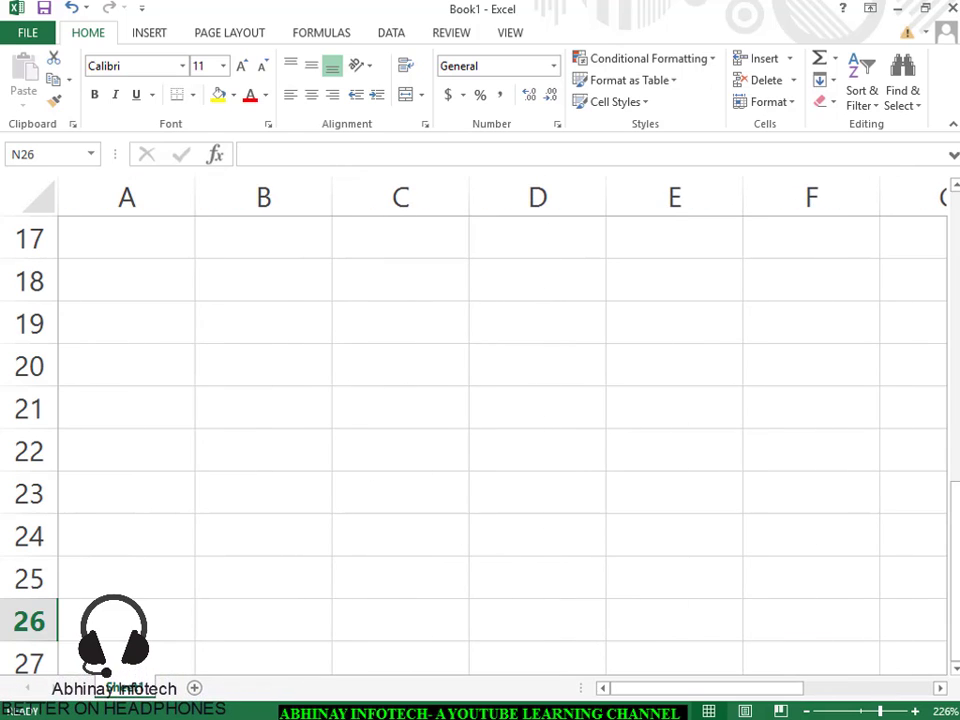
click(954, 320)
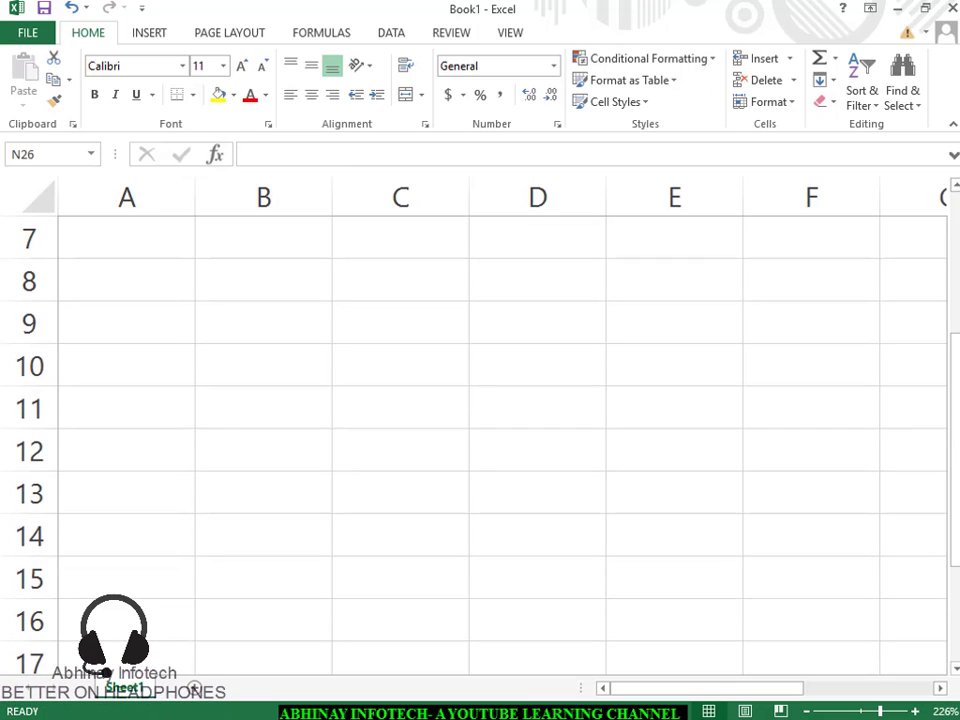
click(955, 257)
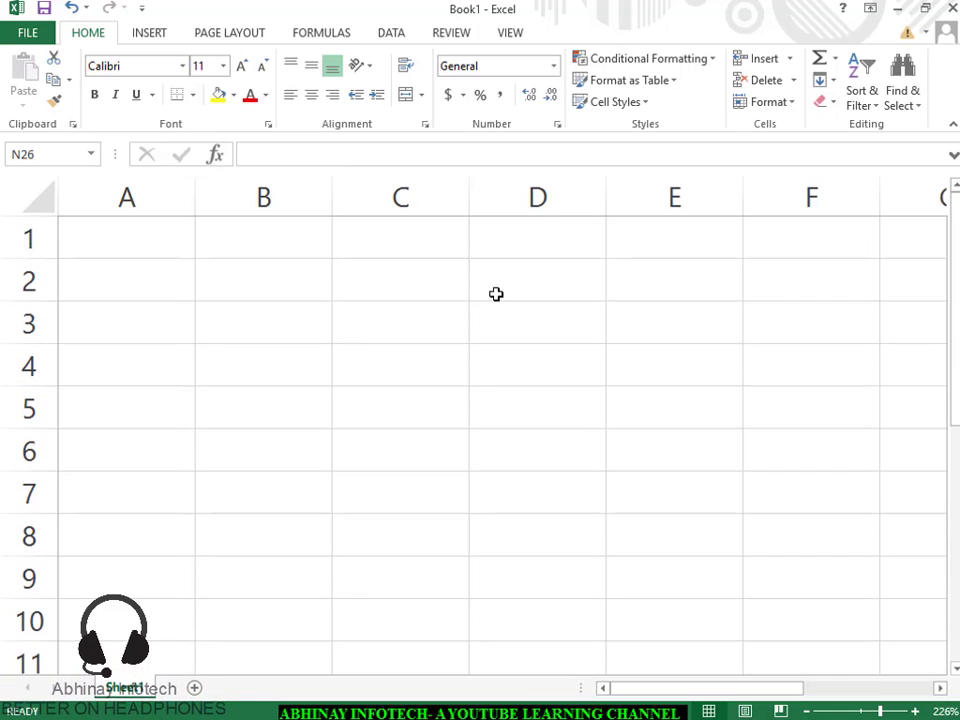
- Enter the column headings Name, ID, Salary and Month in cells A1 to D1
click(167, 259)
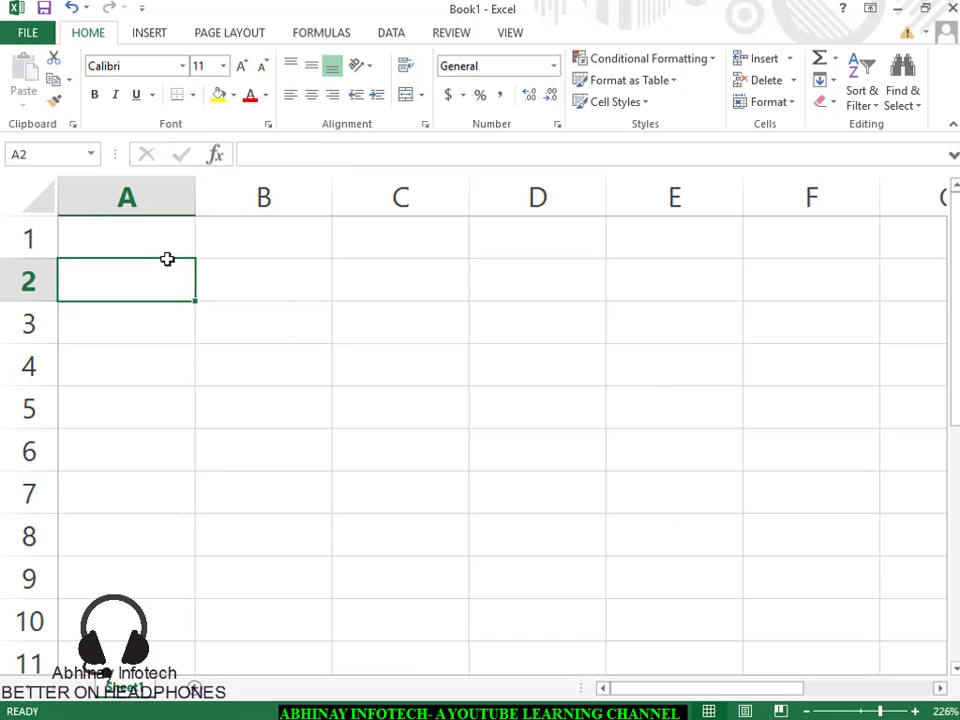
click(168, 253)
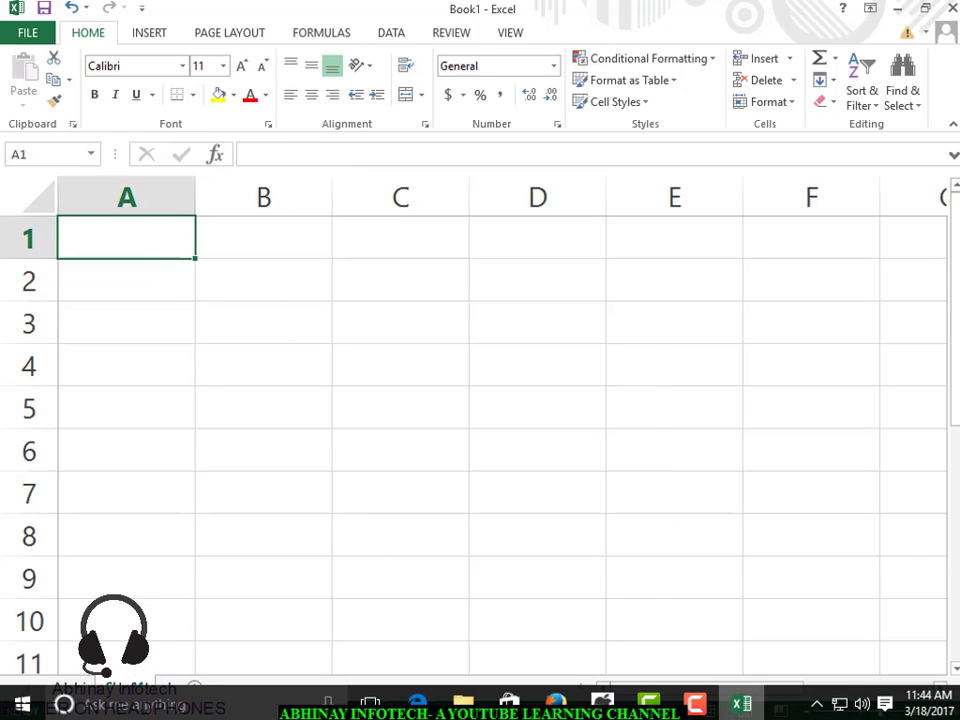
mouse_move(741, 704)
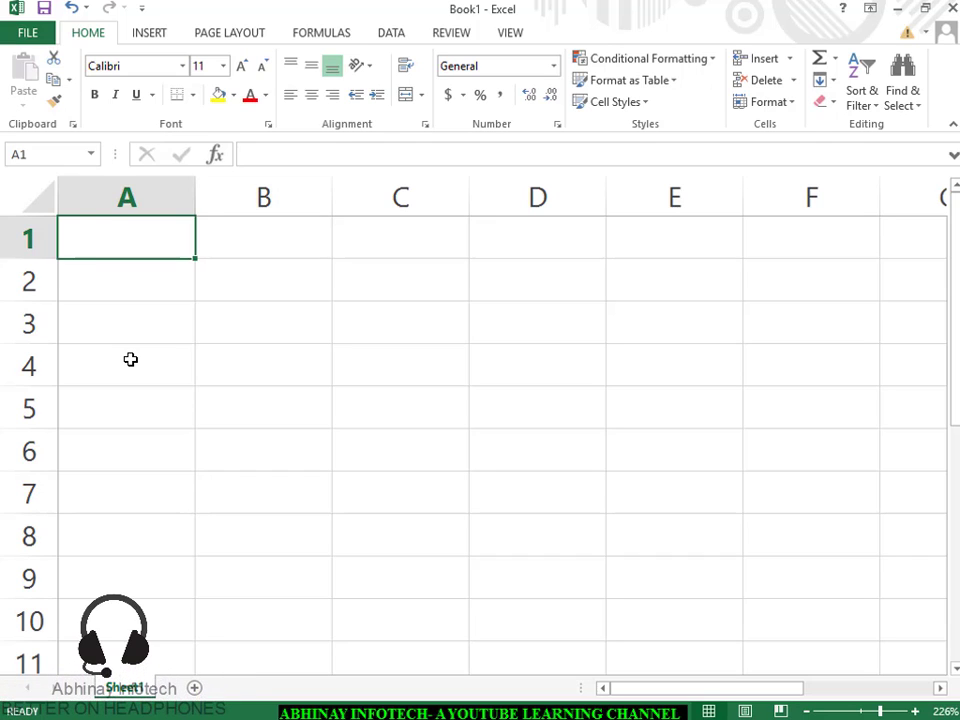
text(nAM)
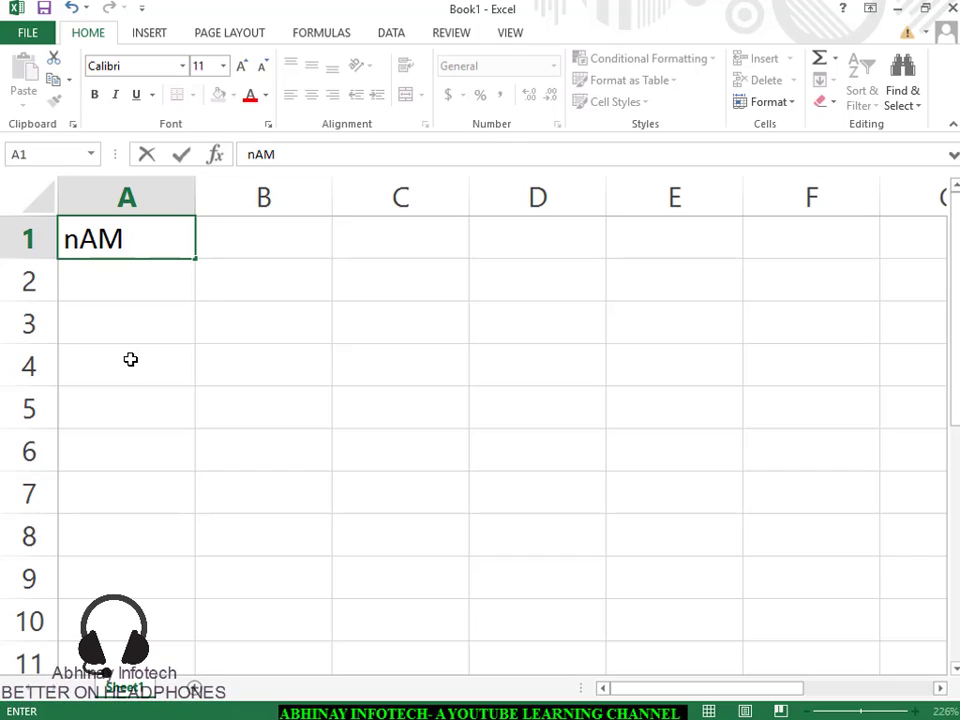
text(E)
key(Tab)
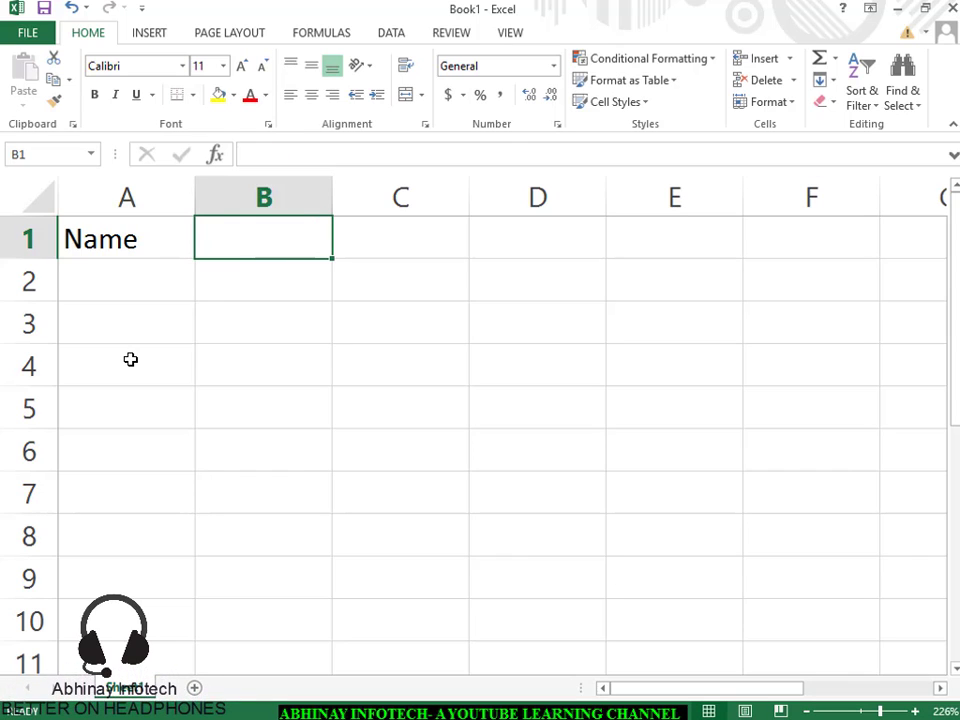
text(ID)
key(Tab)
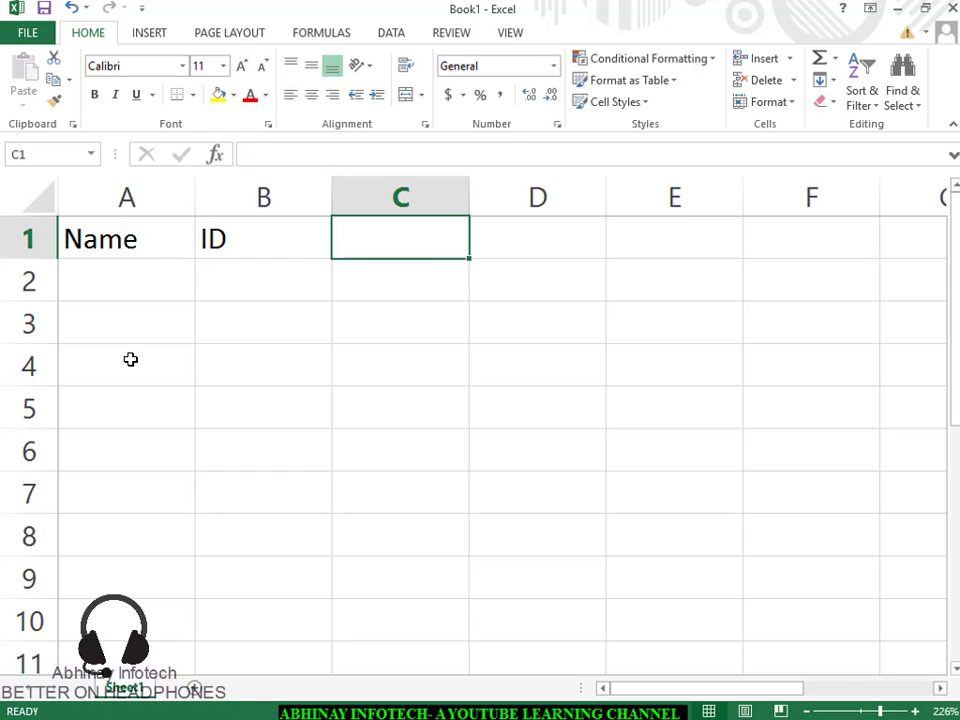
text(Sala)
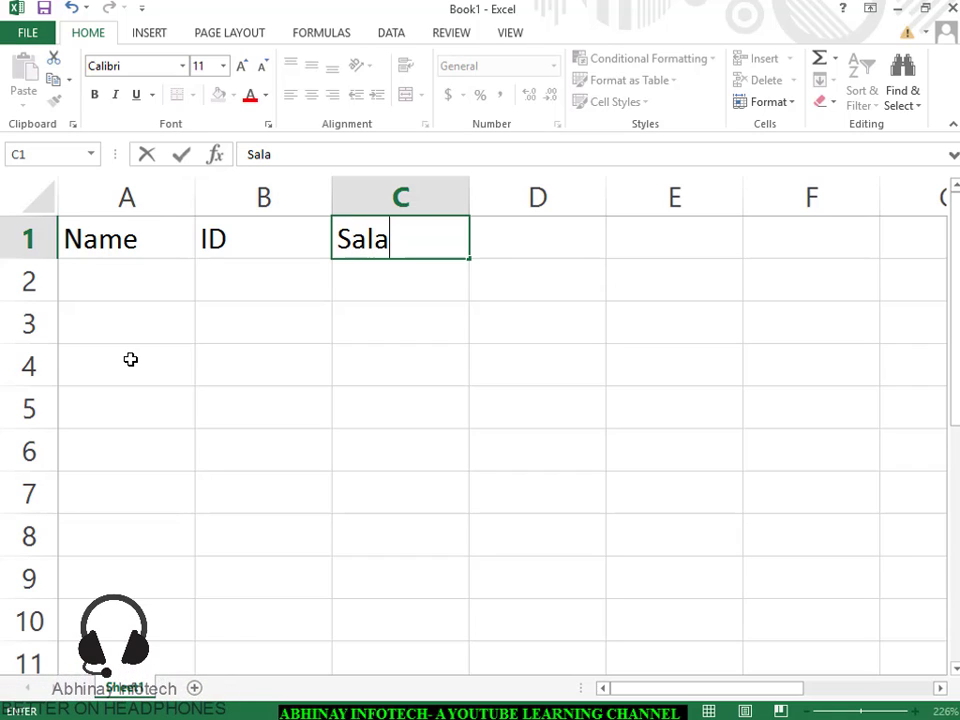
text(ry)
key(Tab)
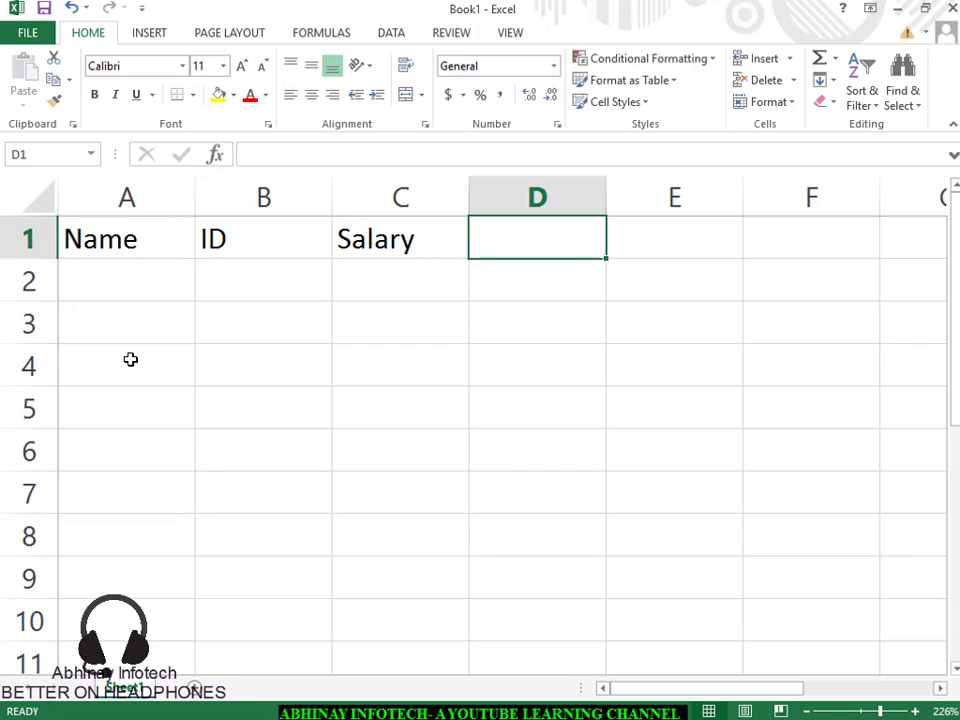
text(Month)
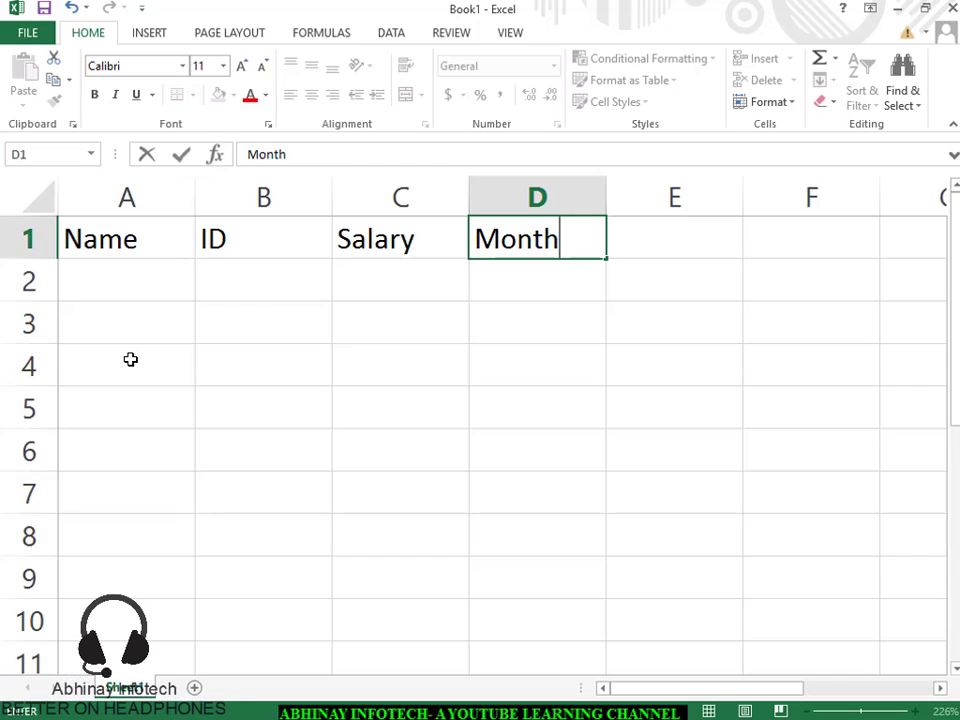
key(Return)
- Fill in the first record in row 2 with the person's first name, their ID, salary 15000 and month Jan
key(Left)
key(Left)
key(Left)
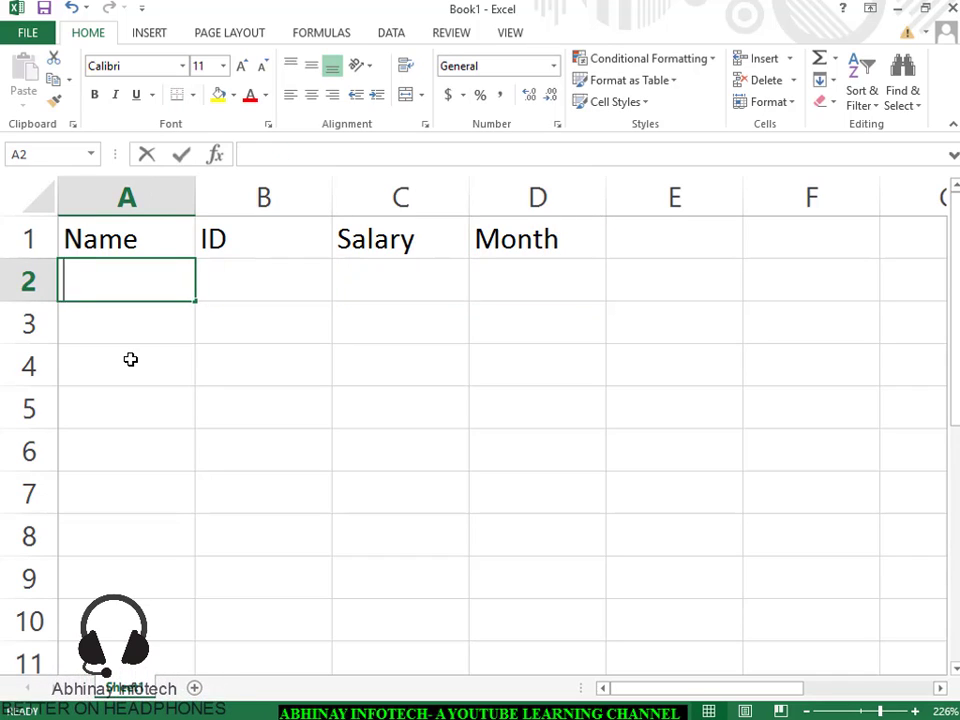
text(Abhinay)
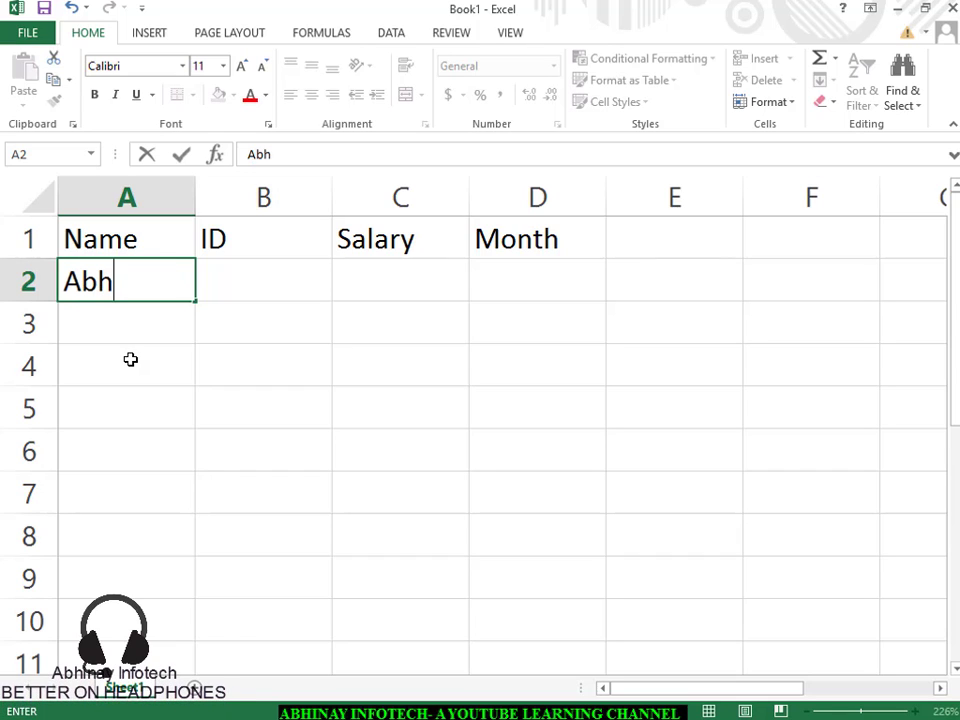
key(Tab)
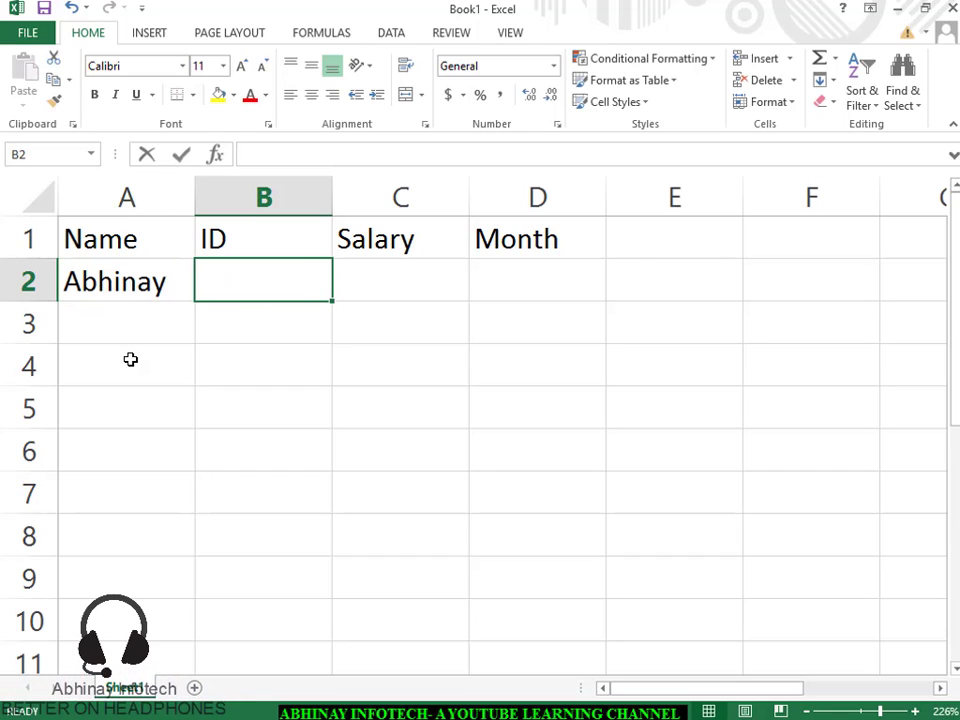
text(9001)
key(Tab)
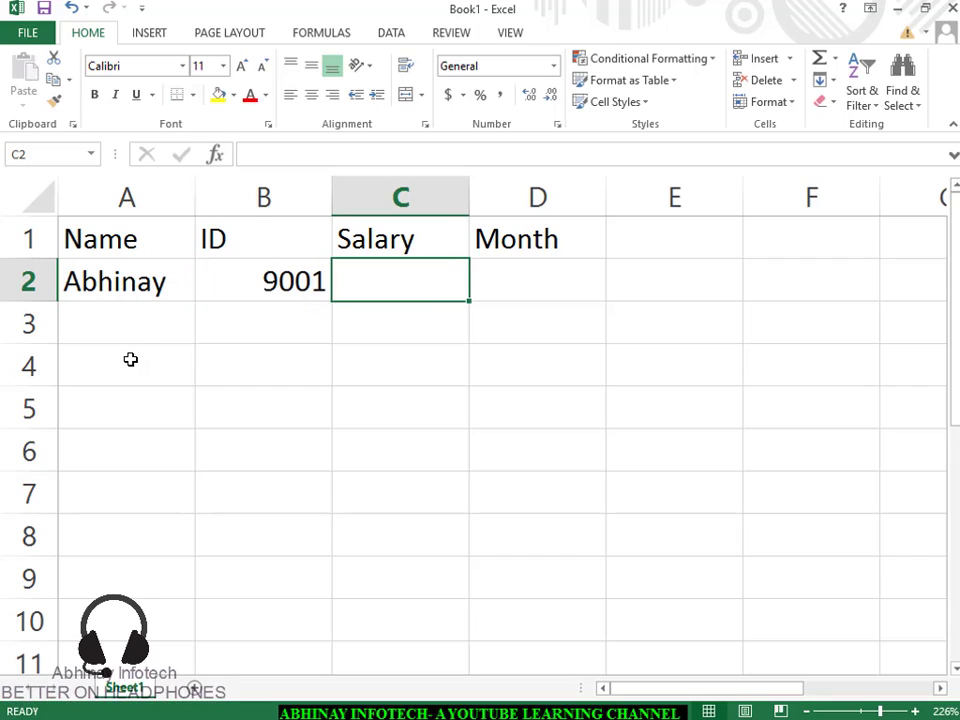
text(15000)
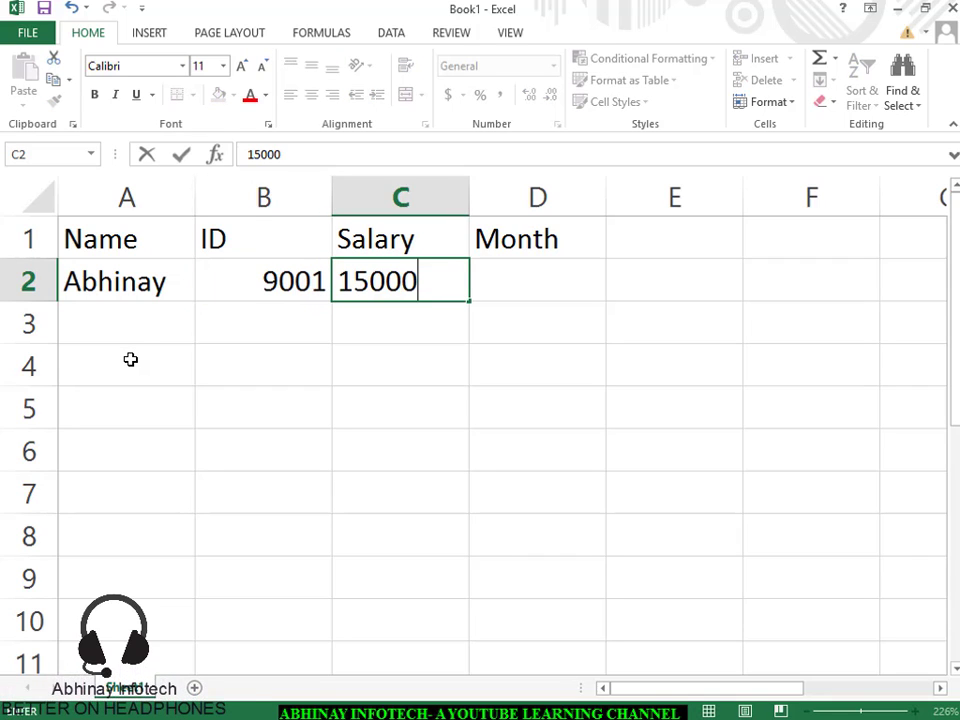
key(Tab)
text(Jan)
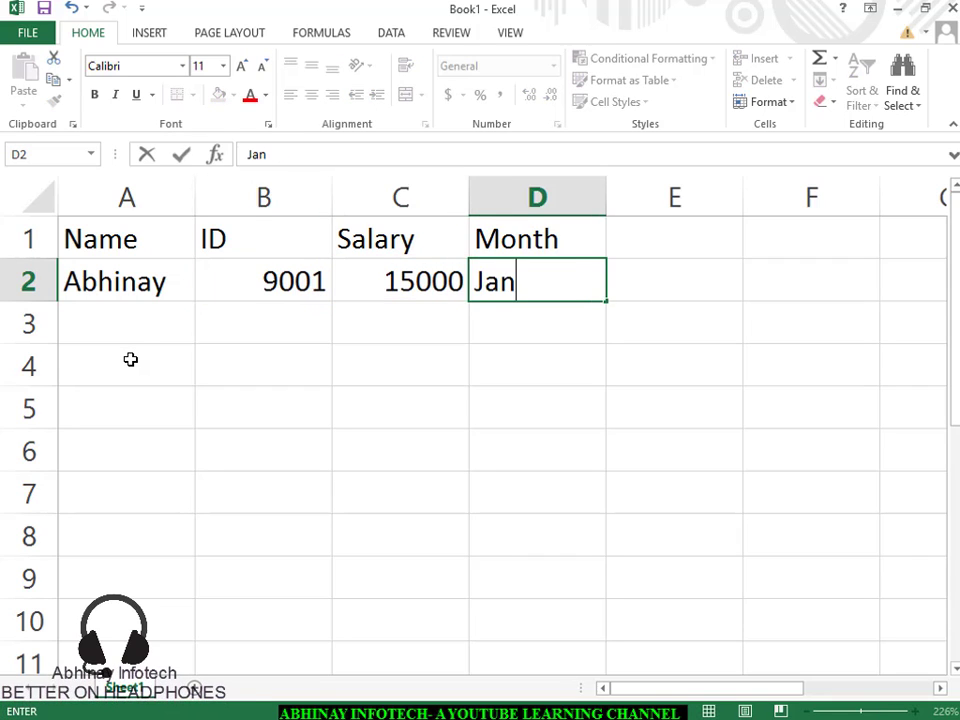
key(Return)
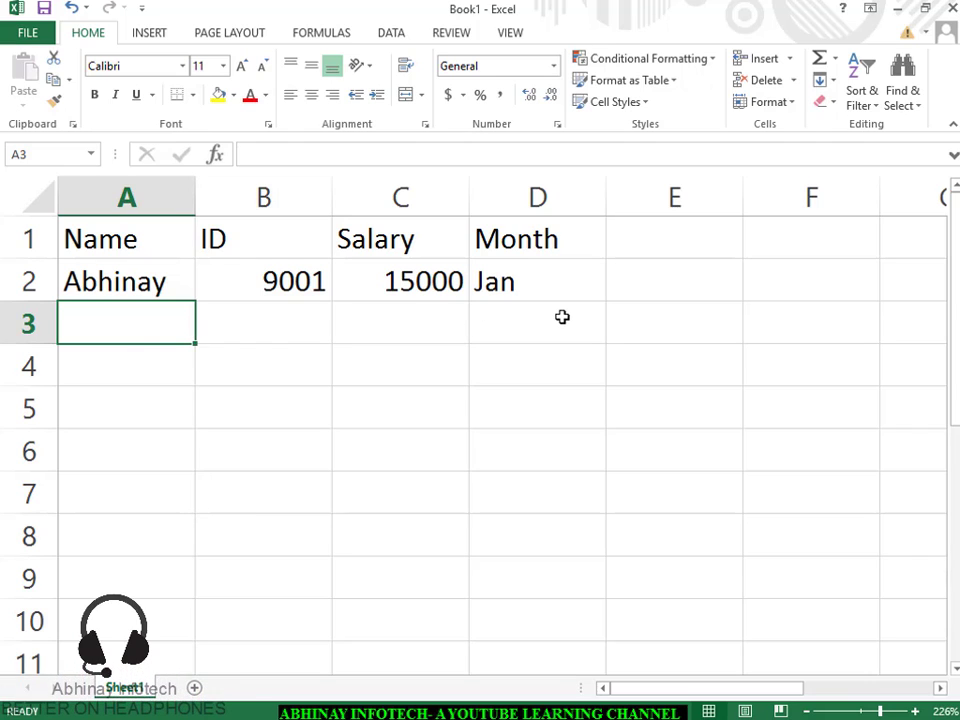
- Extend the month series from Jan in D2 down to Sep in D10
click(570, 285)
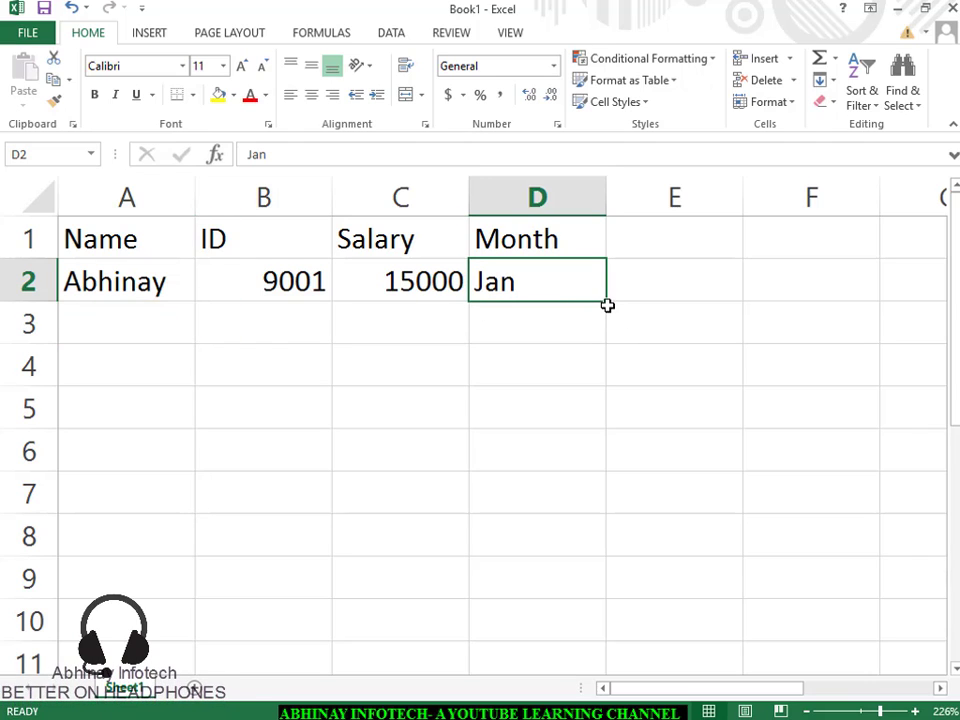
drag(606, 302, 602, 627)
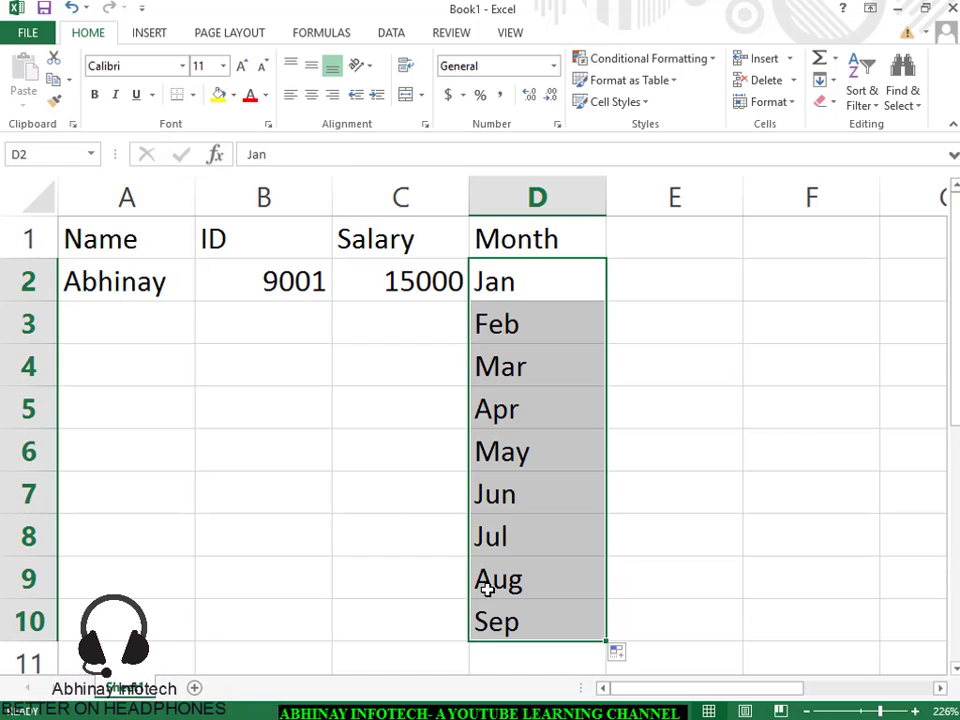
- Enter four more people's first names in the Name column, one per cell from A3 to A6
click(125, 313)
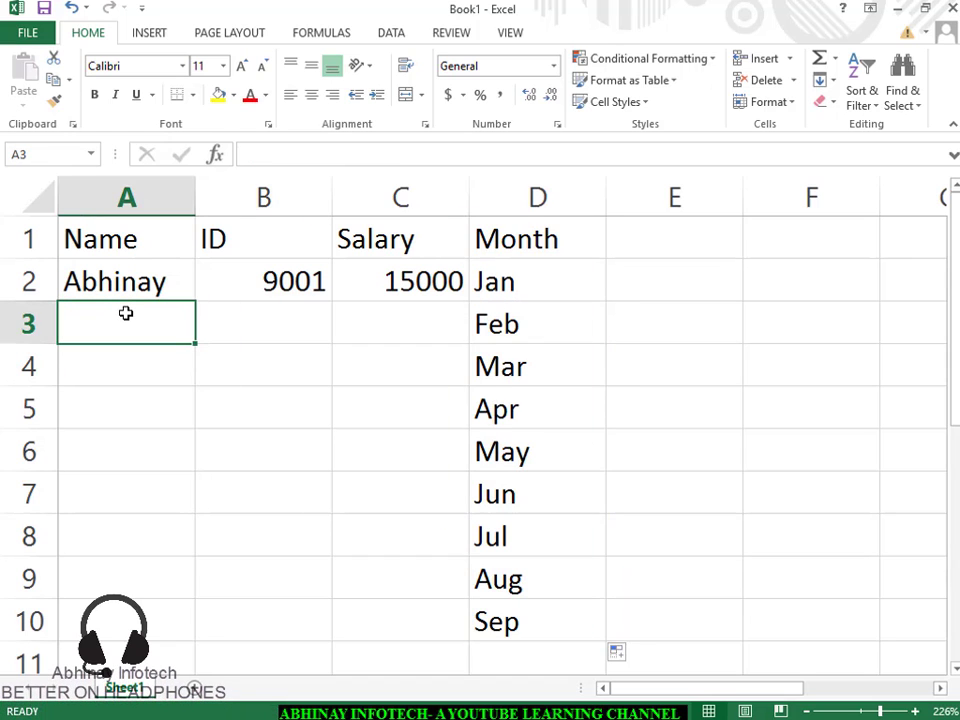
text(raman)
key(Return)
text(gaga)
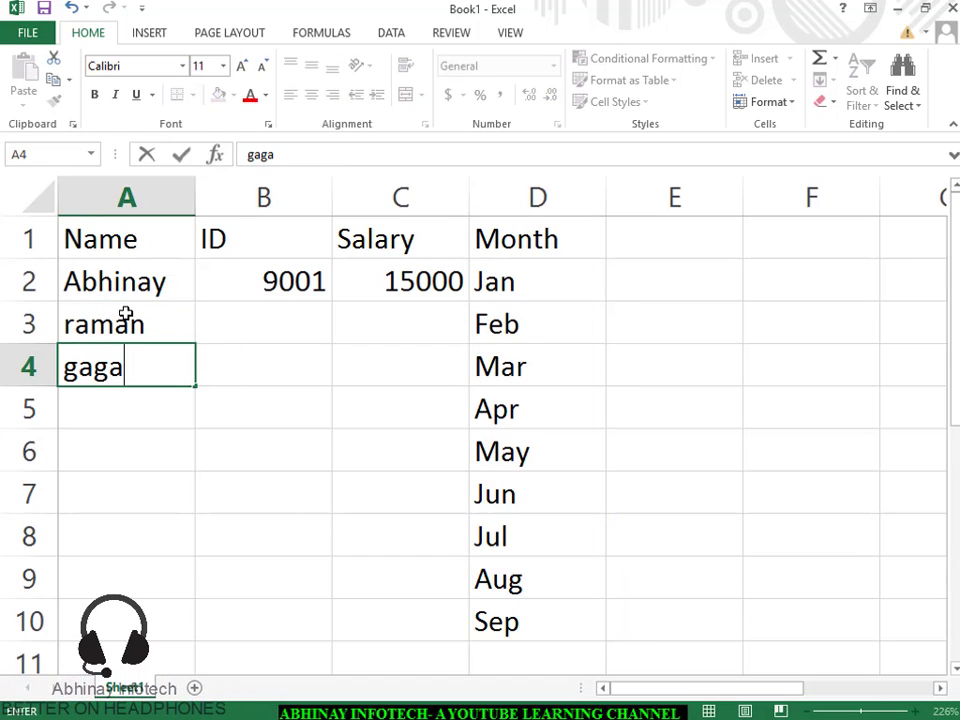
text(n)
key(Return)
text(amit)
key(Return)
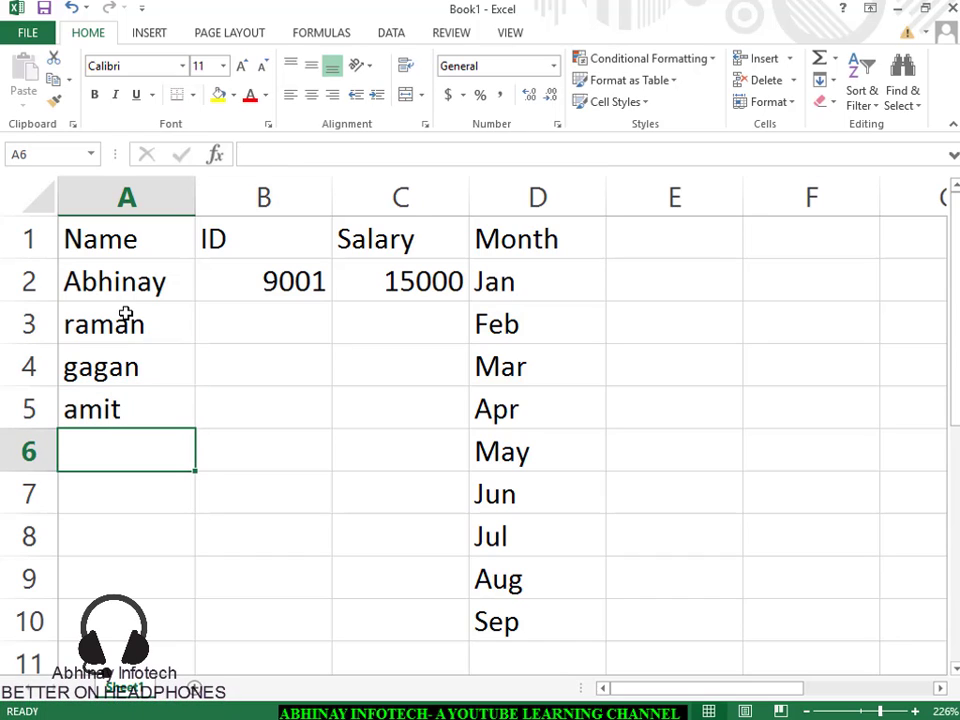
text(vih)
key(BackSpace)
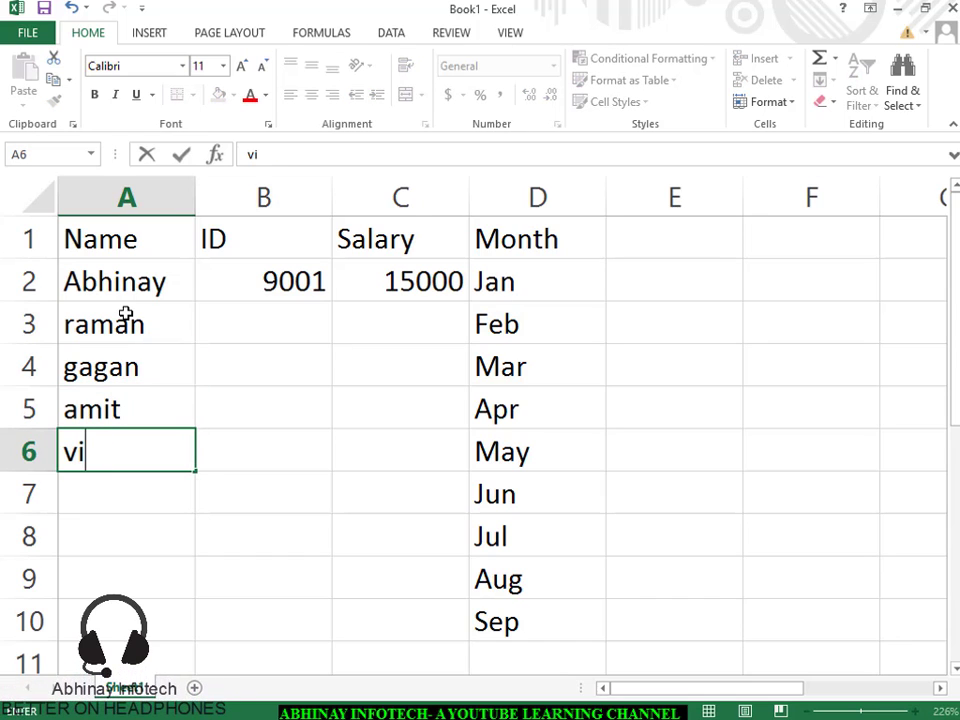
text(shal)
key(Return)
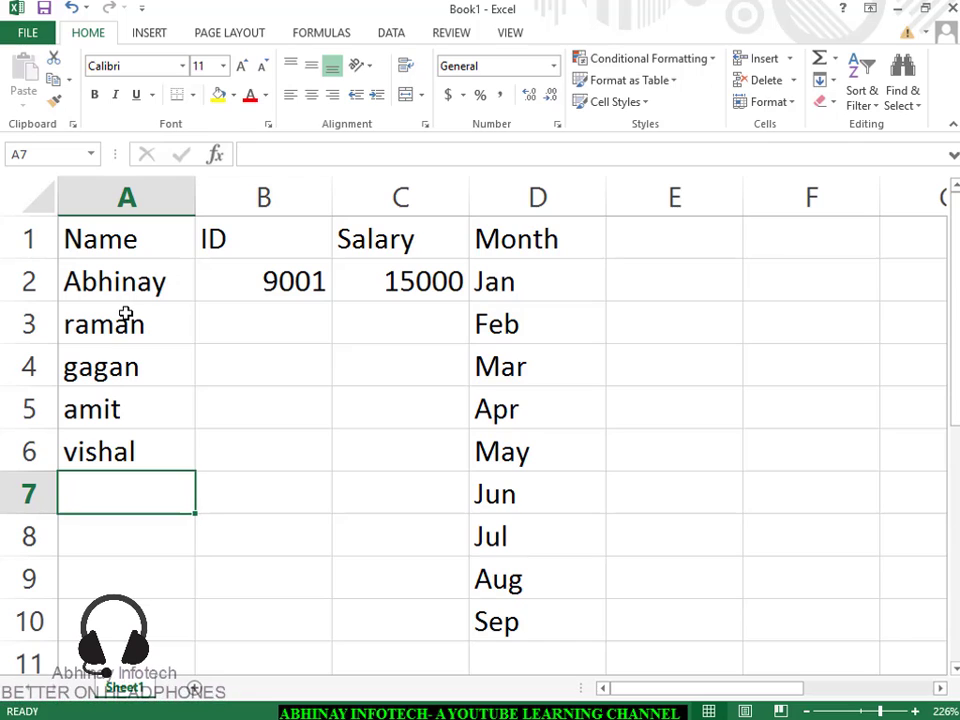
- Complete the Name column with four further people's first names, one per cell from A7 to A10
text(vijay)
key(Return)
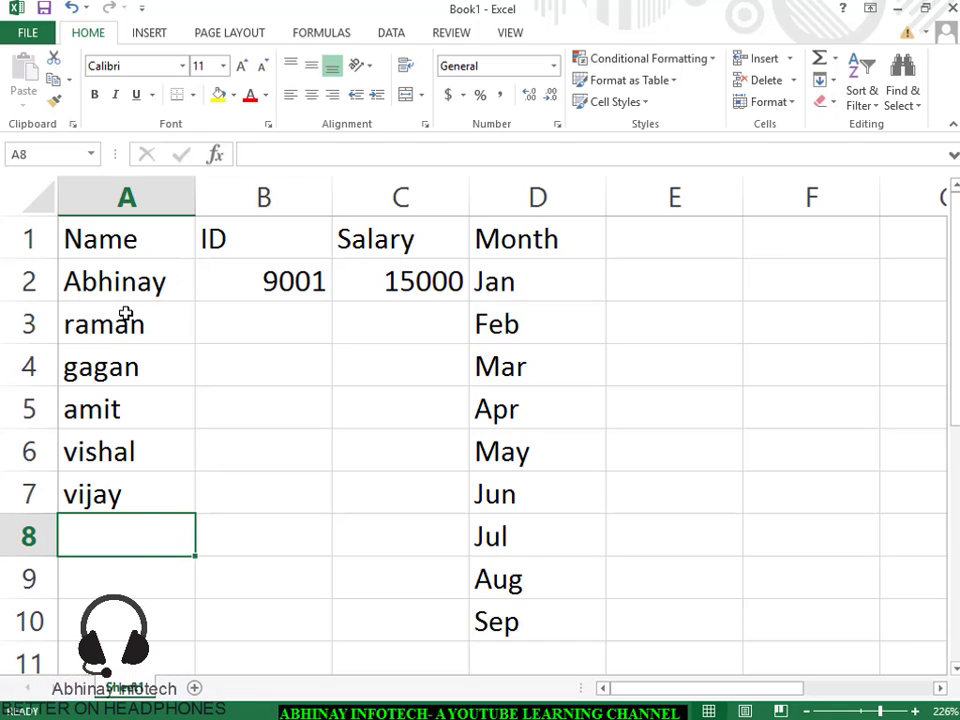
text(ra)
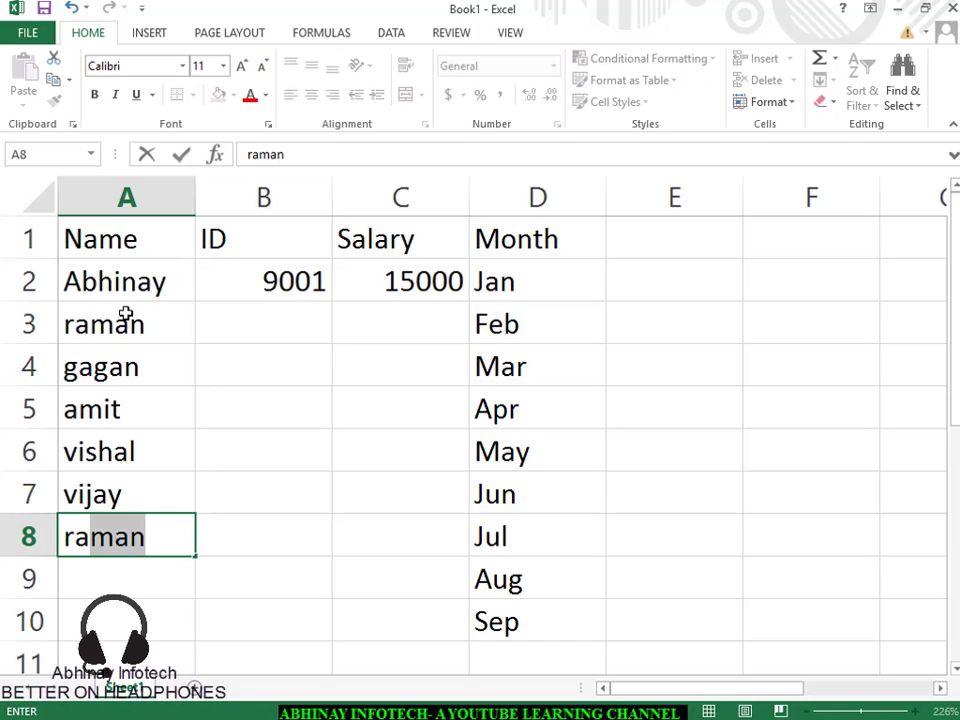
text(vi)
key(Return)
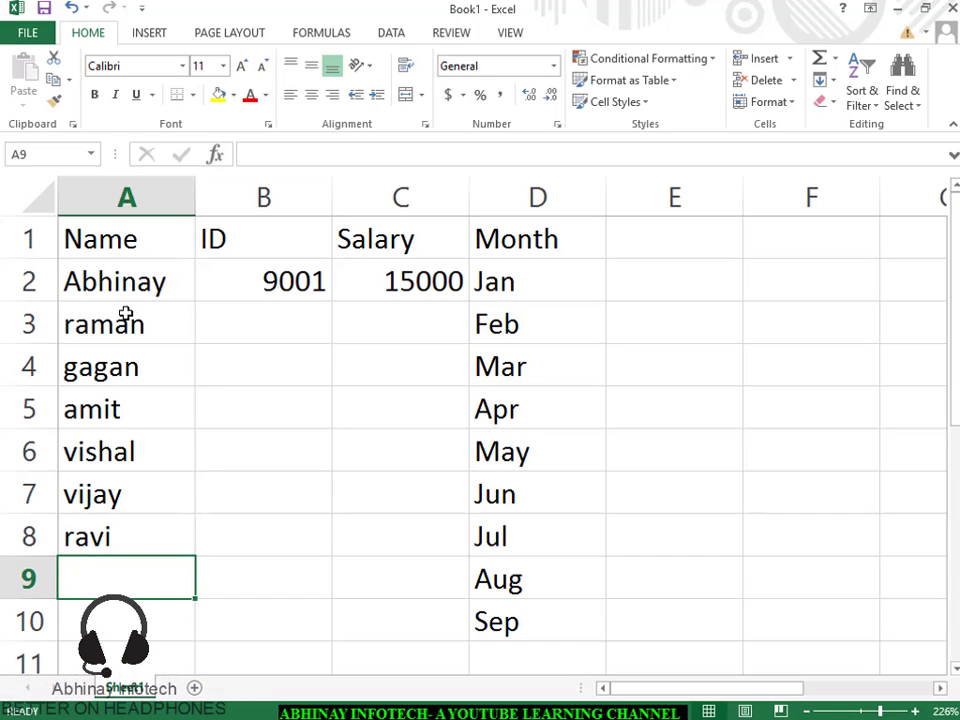
text(amita)
key(Return)
text(an)
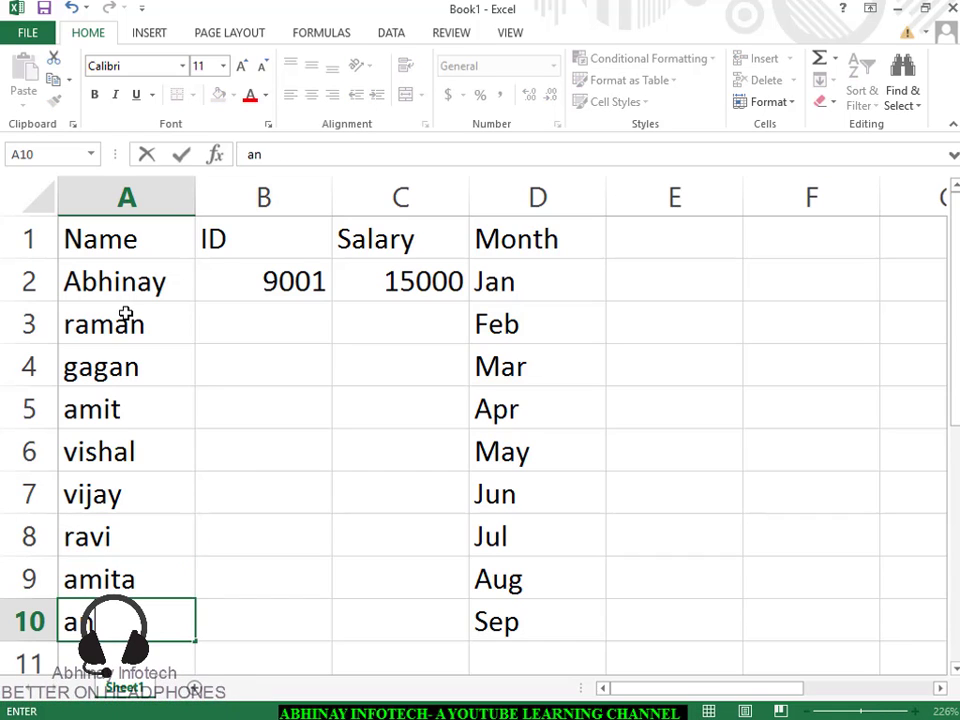
text(kita)
key(Return)
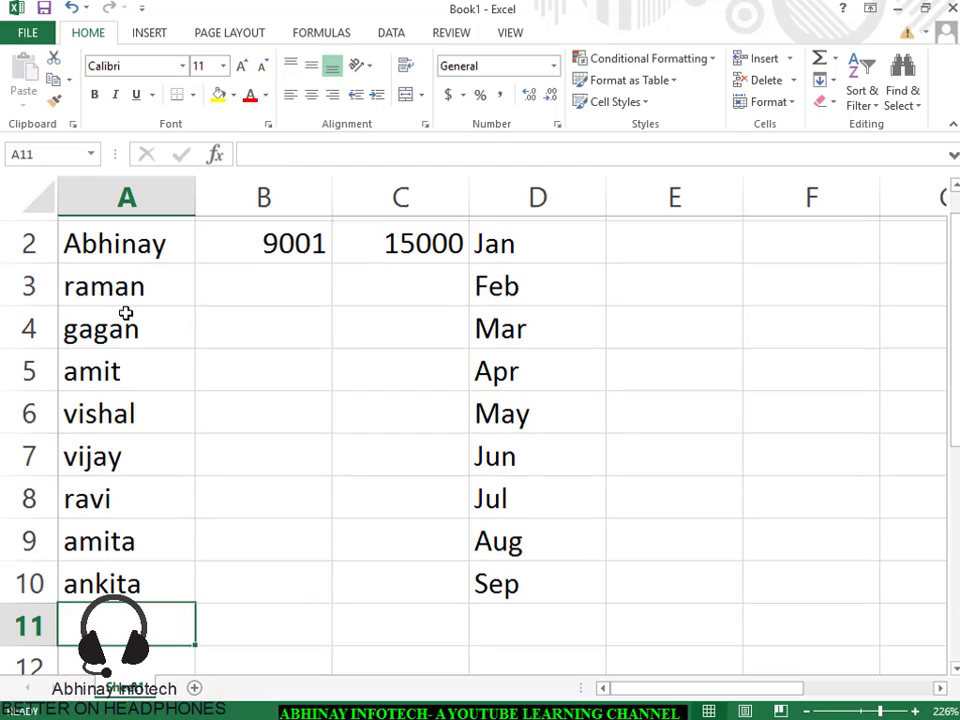
- Extend the ID series from B2 down to B10, and continue the salary series down to C10 with 20000 entered in C3
click(324, 241)
drag(333, 260, 341, 579)
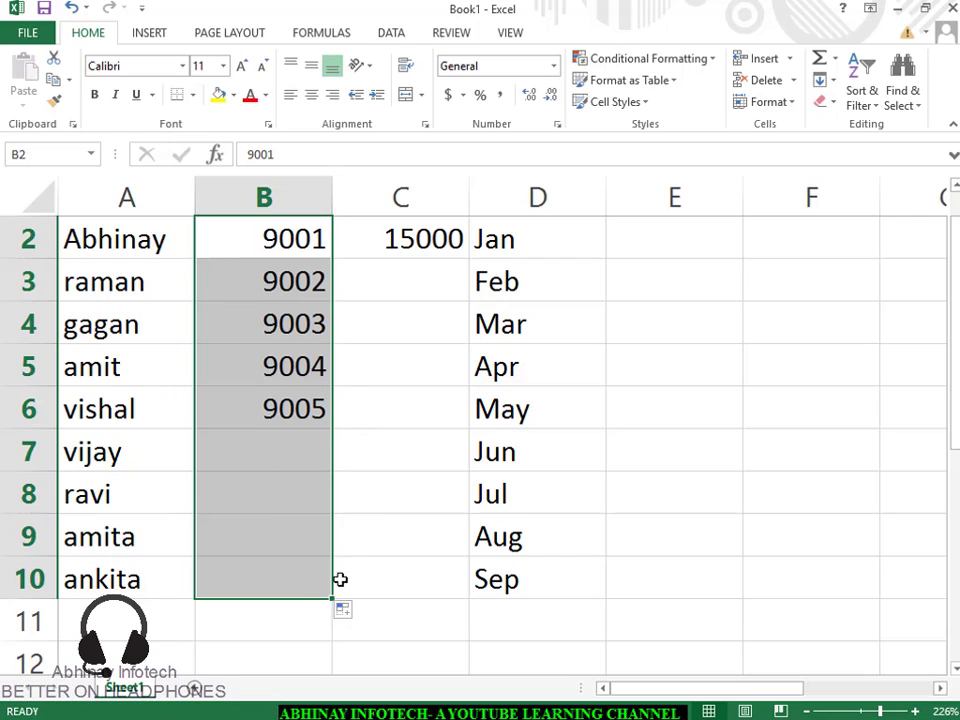
click(413, 273)
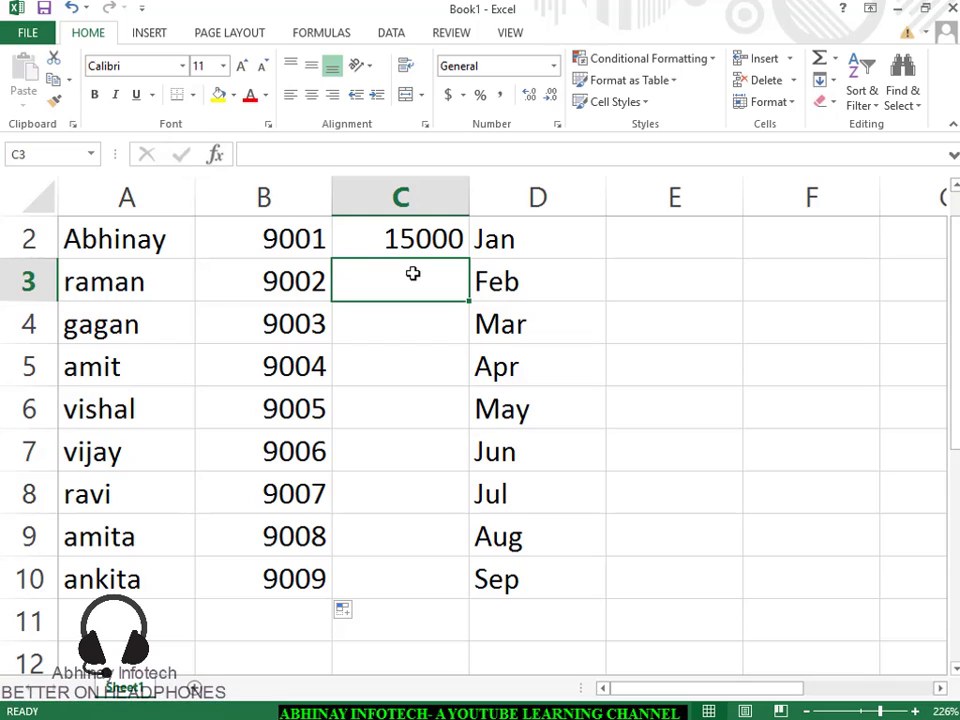
text(20000)
key(Return)
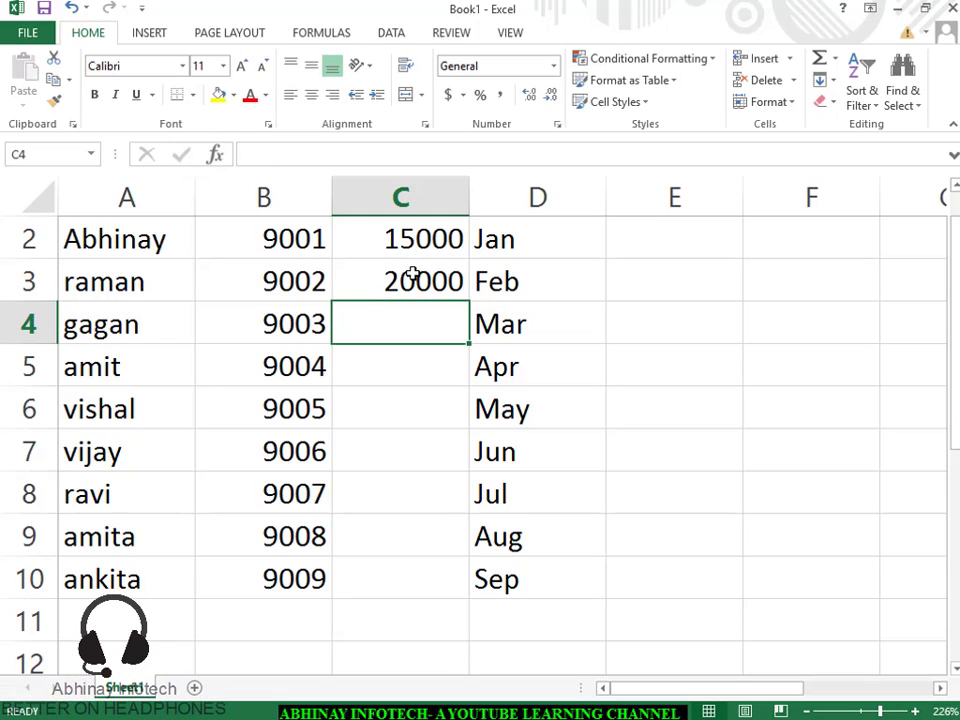
drag(439, 238, 467, 313)
double_click(470, 344)
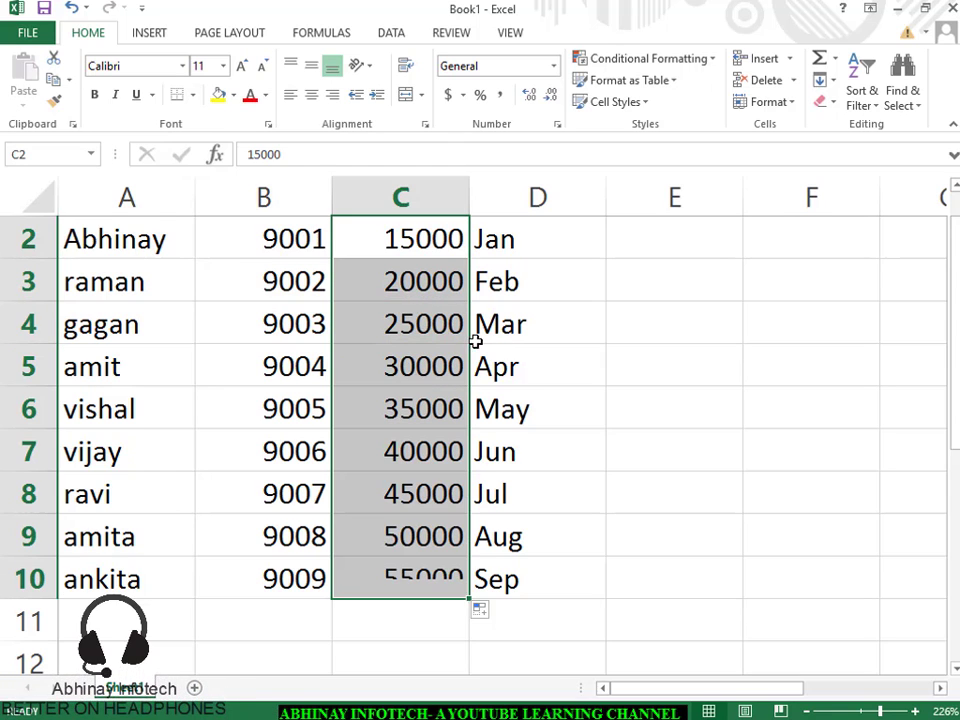
- Make the column headings in A1 to D1 bold
click(546, 418)
key(Up)
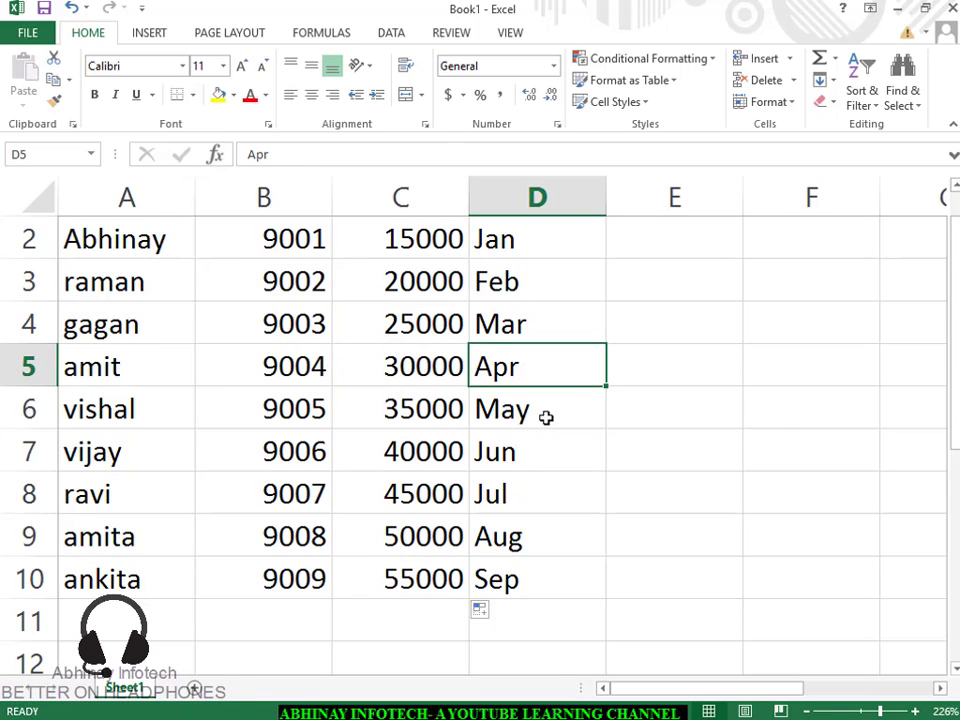
key(Up)
key(Up)
key(Up)
key(Up)
key(Left)
key(Left)
key(Left)
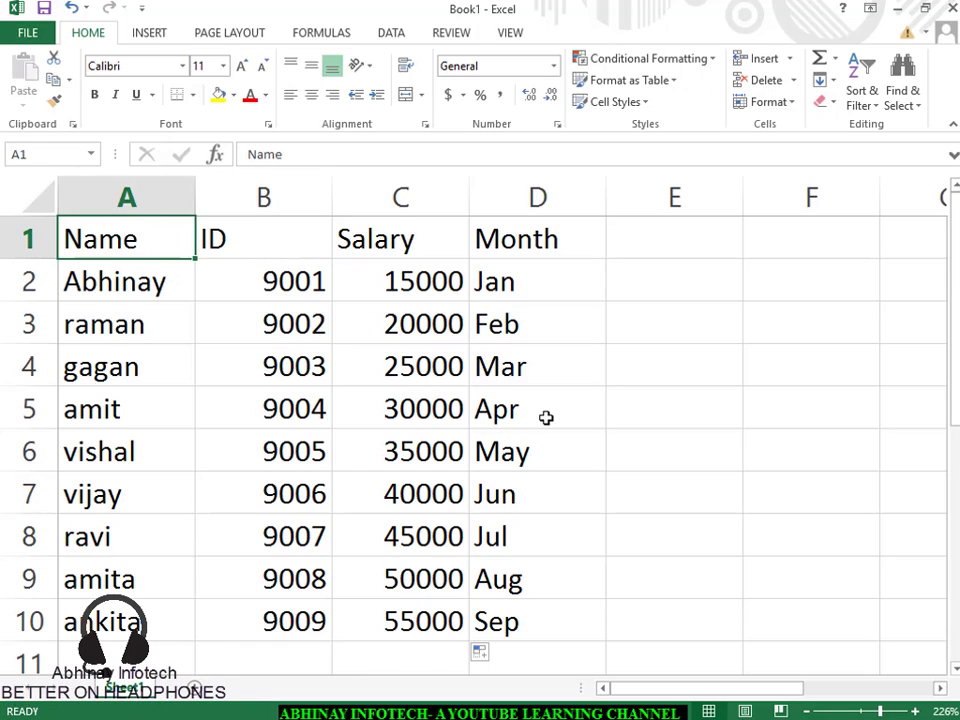
key(ctrl+shift+Right)
key(ctrl+shift+Right)
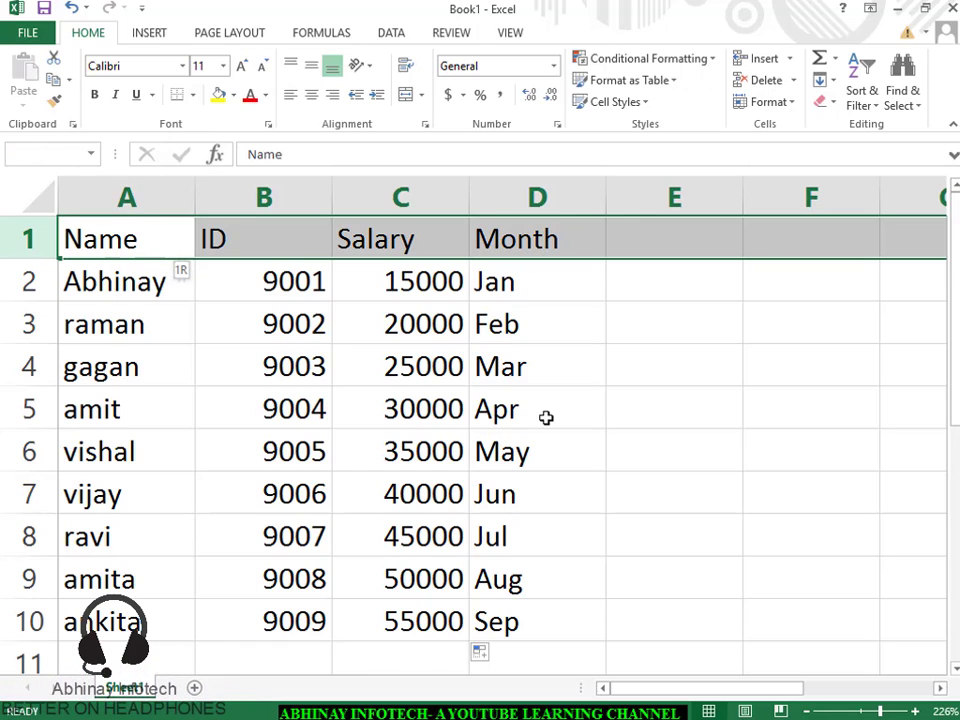
key(ctrl+shift+Left)
key(ctrl+b)
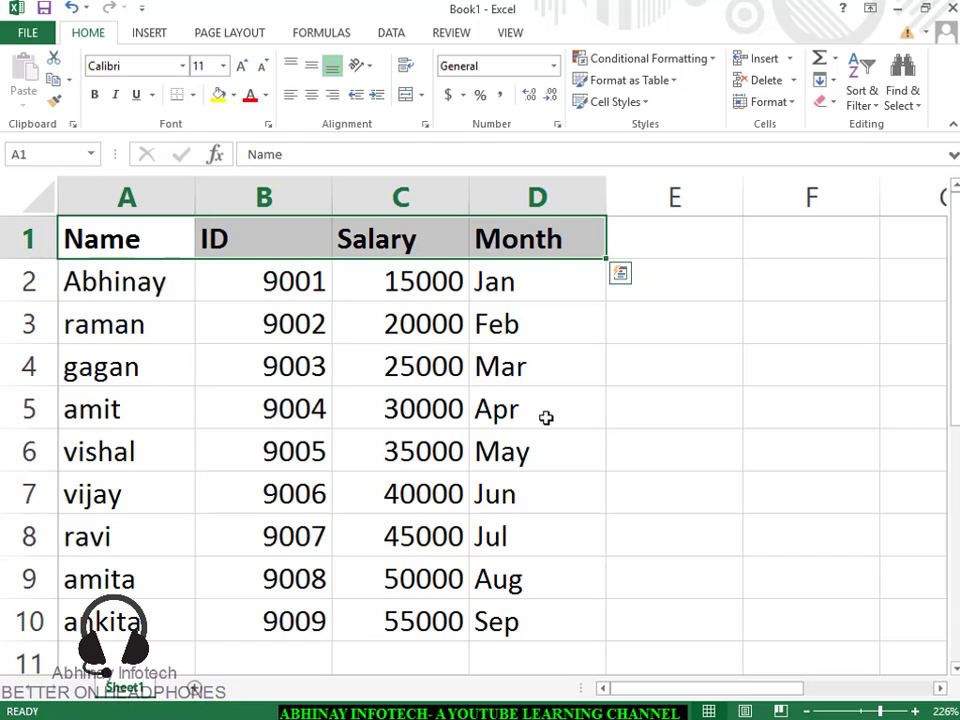
key(Down)
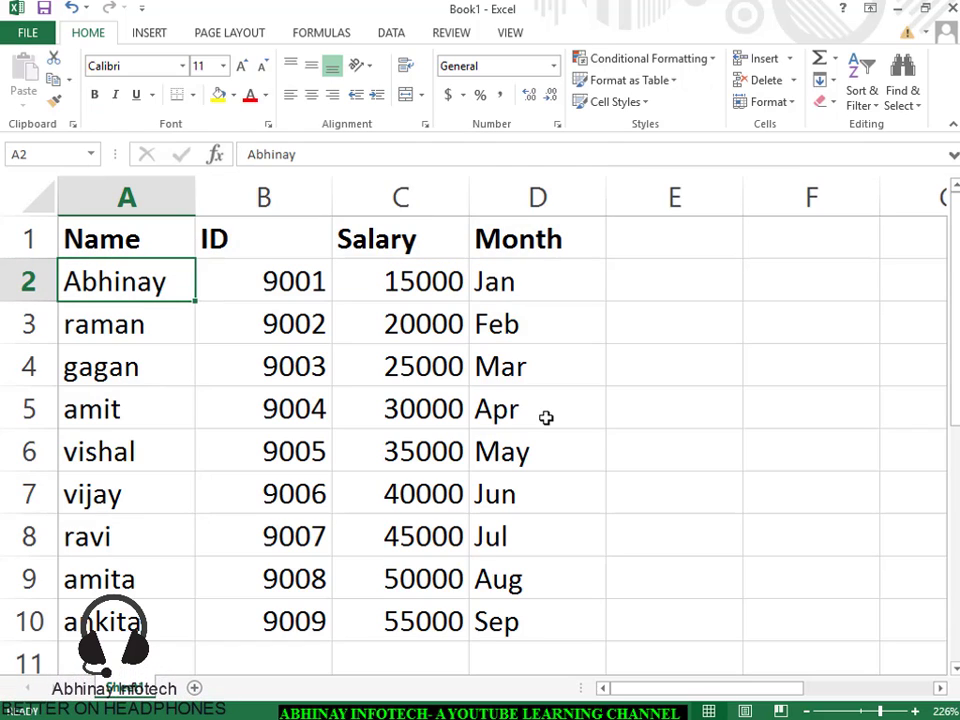
- Enter the label Range in cell E4 beside the data and clear it again
drag(165, 229, 534, 457)
drag(956, 464, 956, 368)
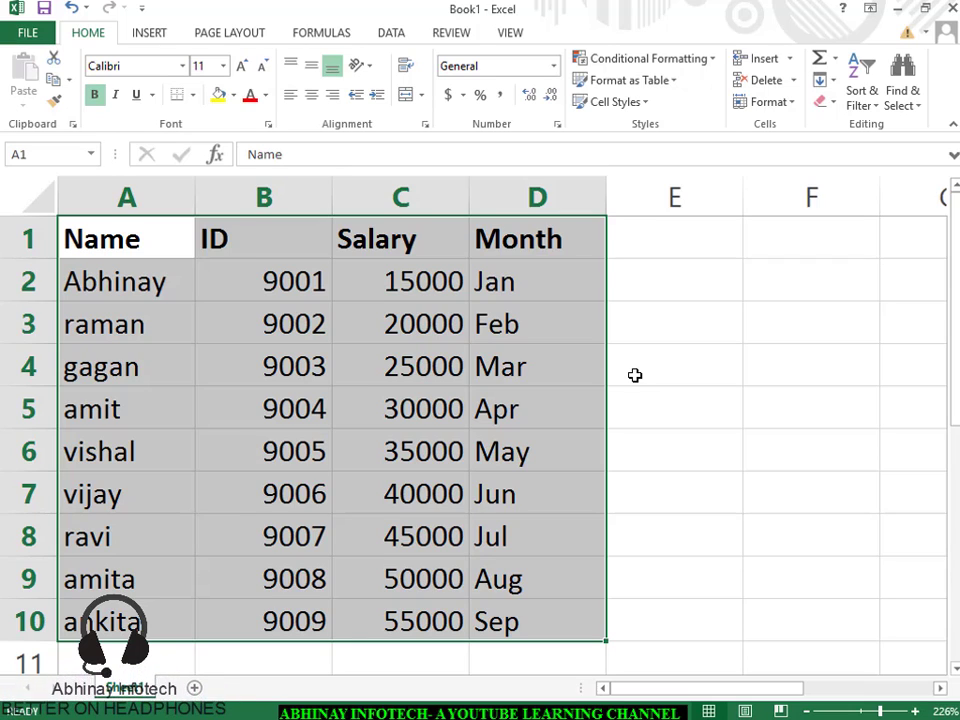
click(634, 375)
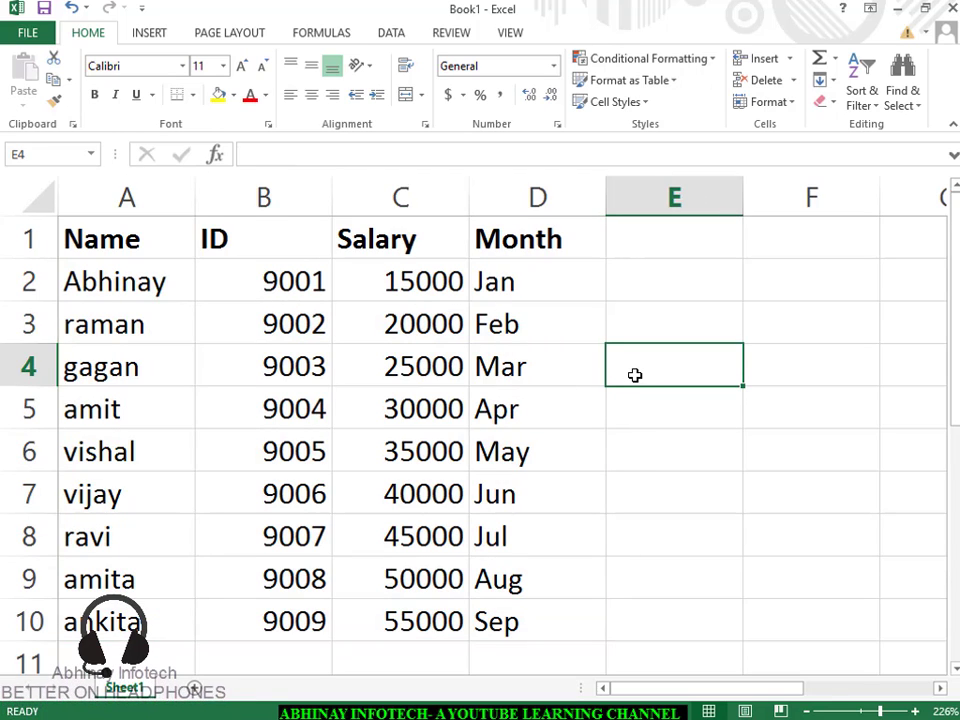
text(Ran)
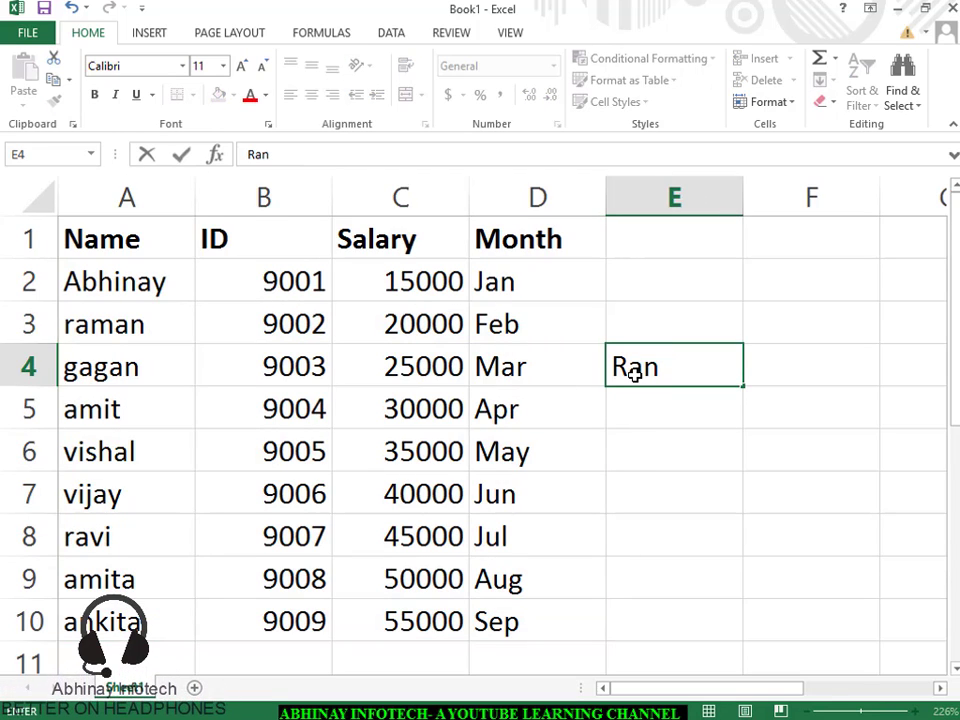
text(ge)
key(Return)
click(634, 375)
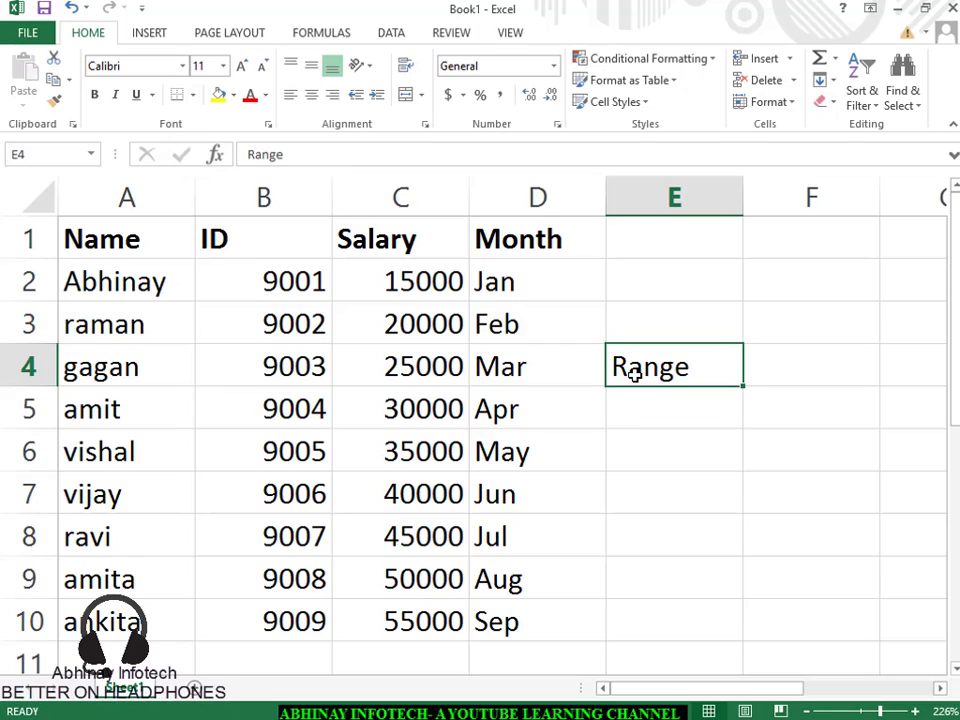
key(Delete)
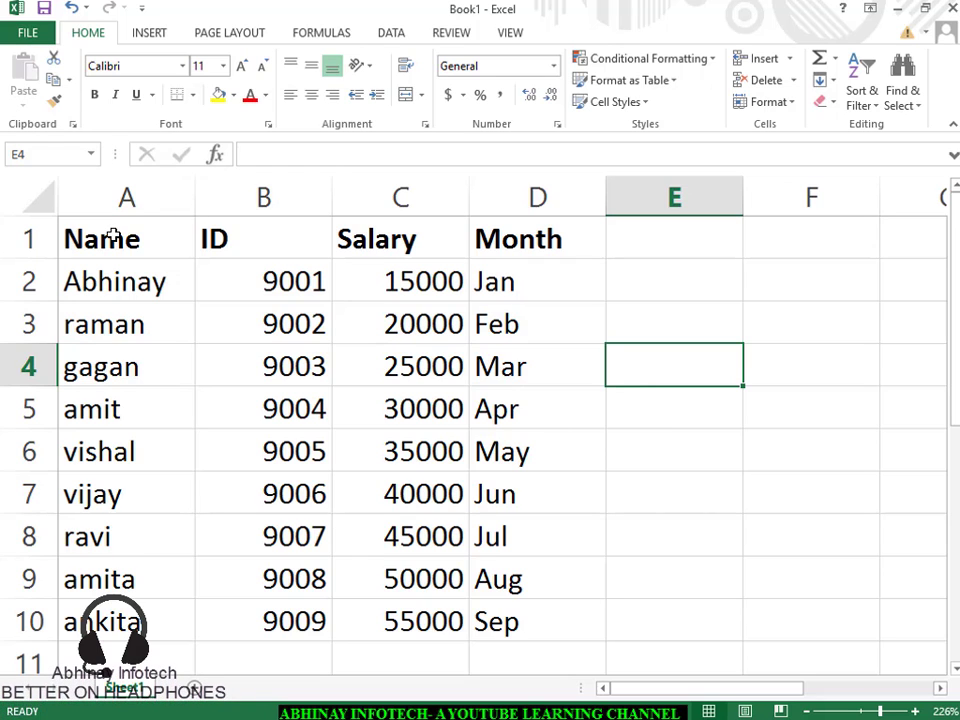
drag(103, 236, 524, 619)
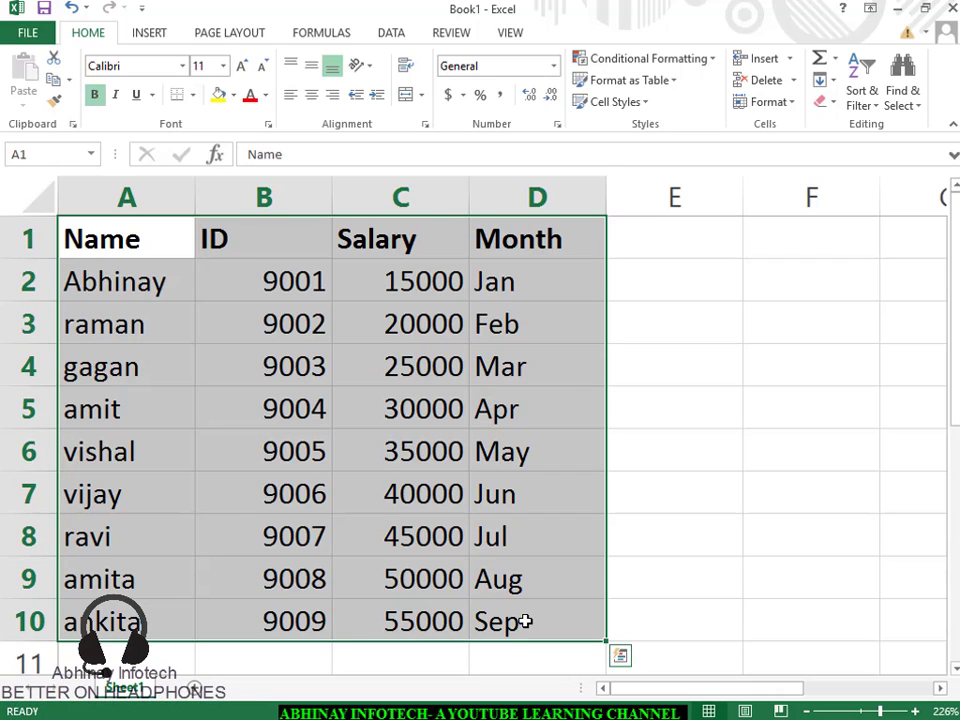
click(641, 205)
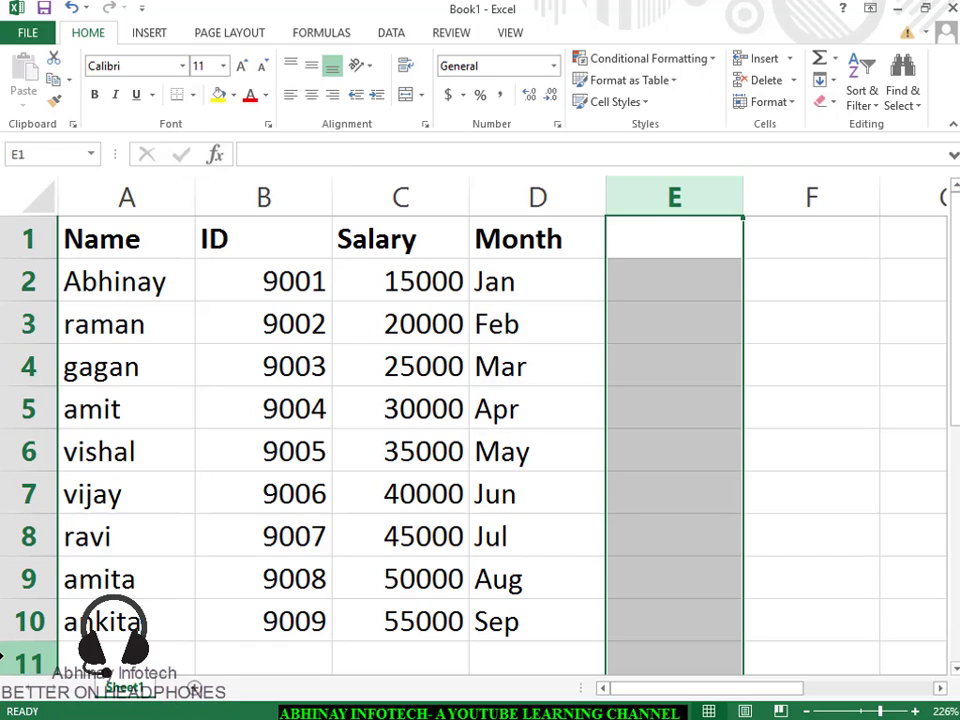
click(30, 664)
click(202, 628)
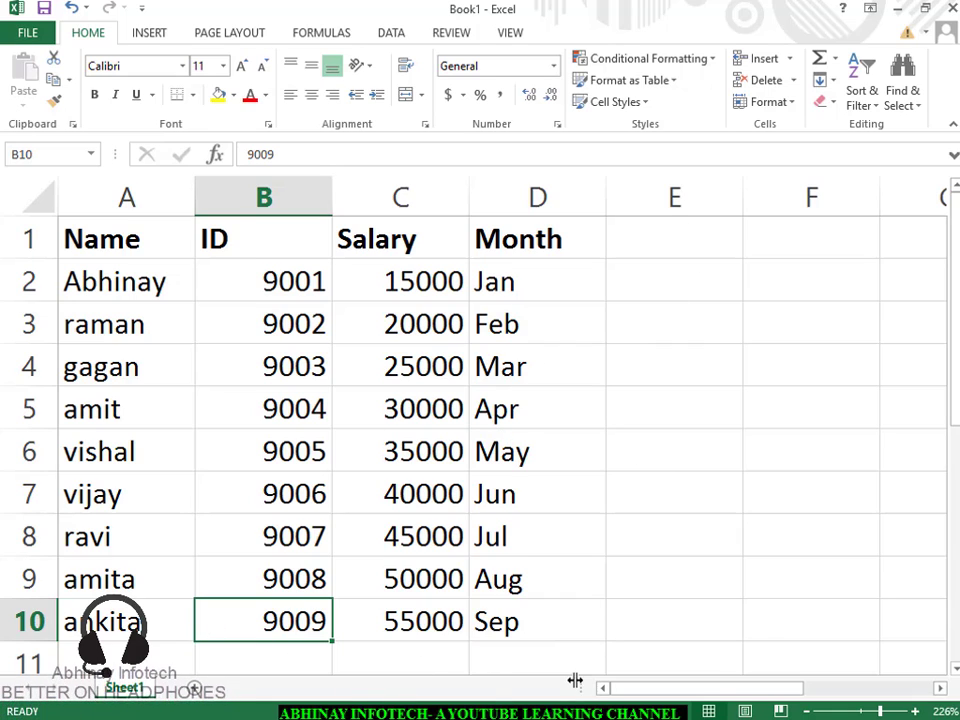
click(242, 417)
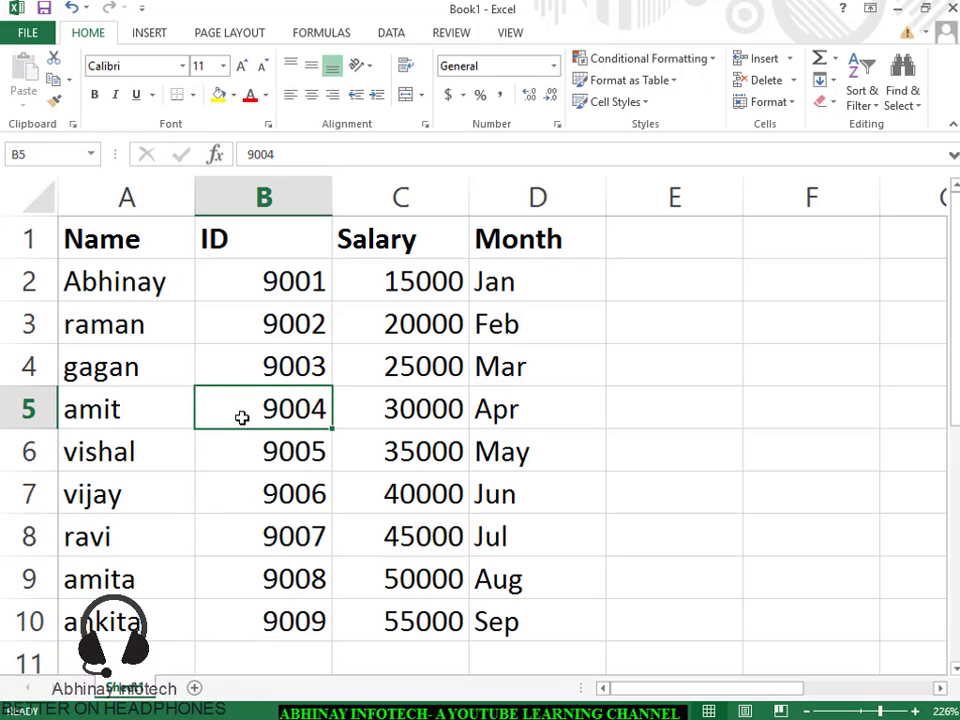
drag(96, 237, 541, 636)
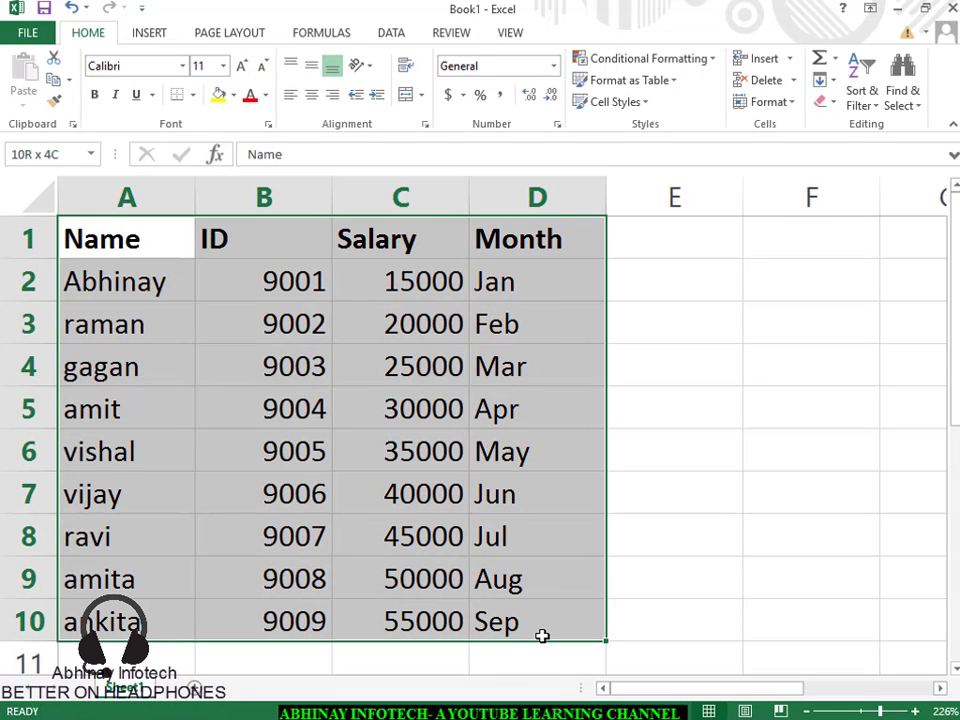
click(317, 422)
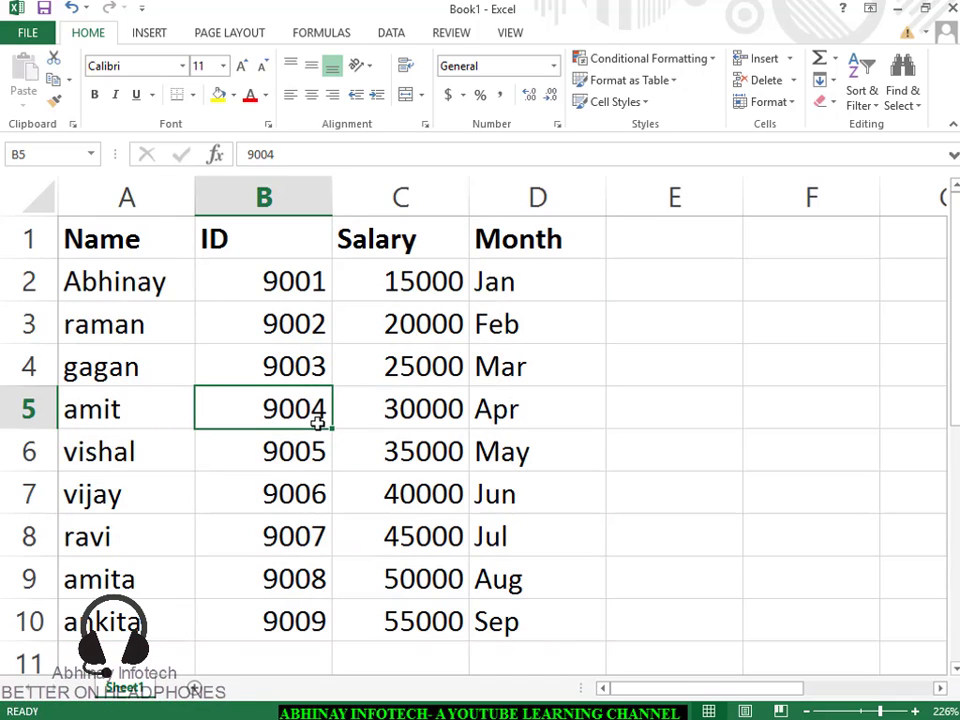
click(668, 81)
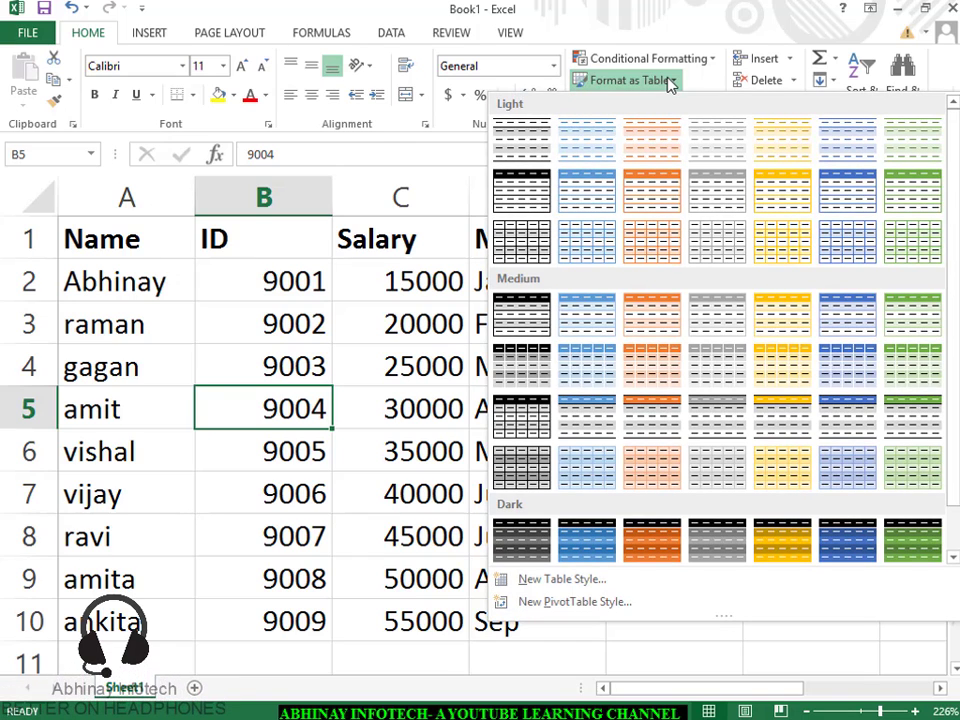
click(669, 81)
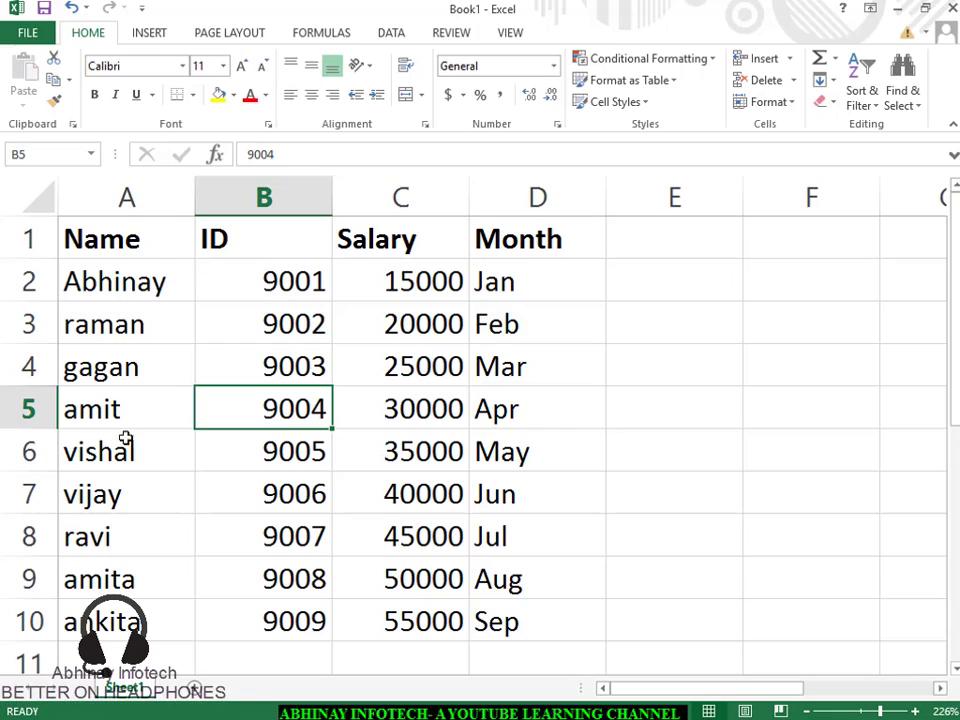
- Convert the data range A1:D10 into a table, with its first row used as headers
click(148, 33)
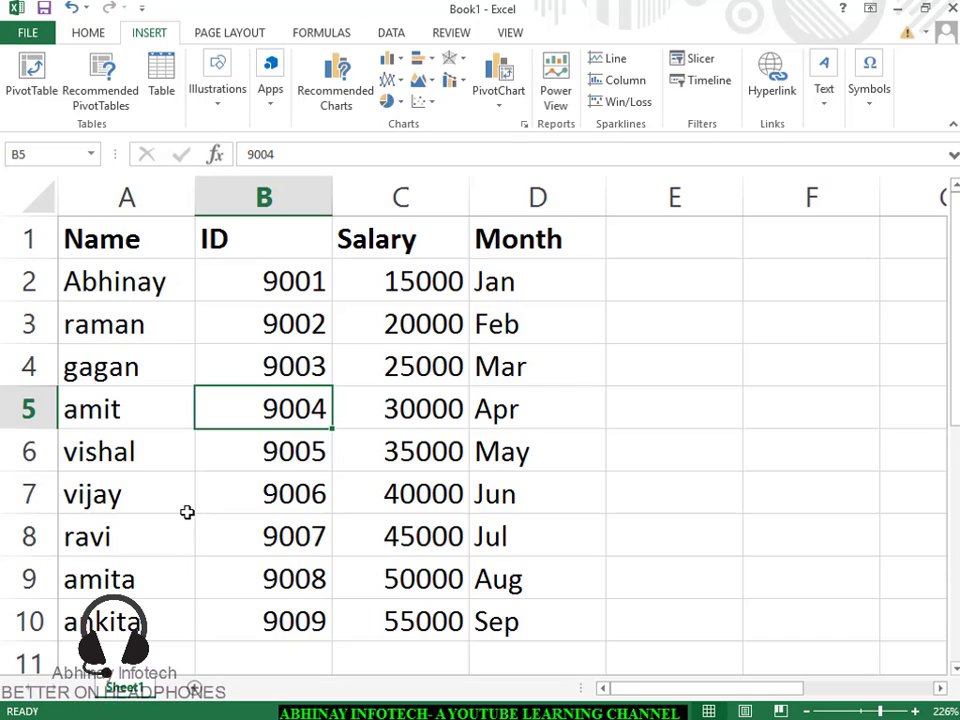
click(302, 368)
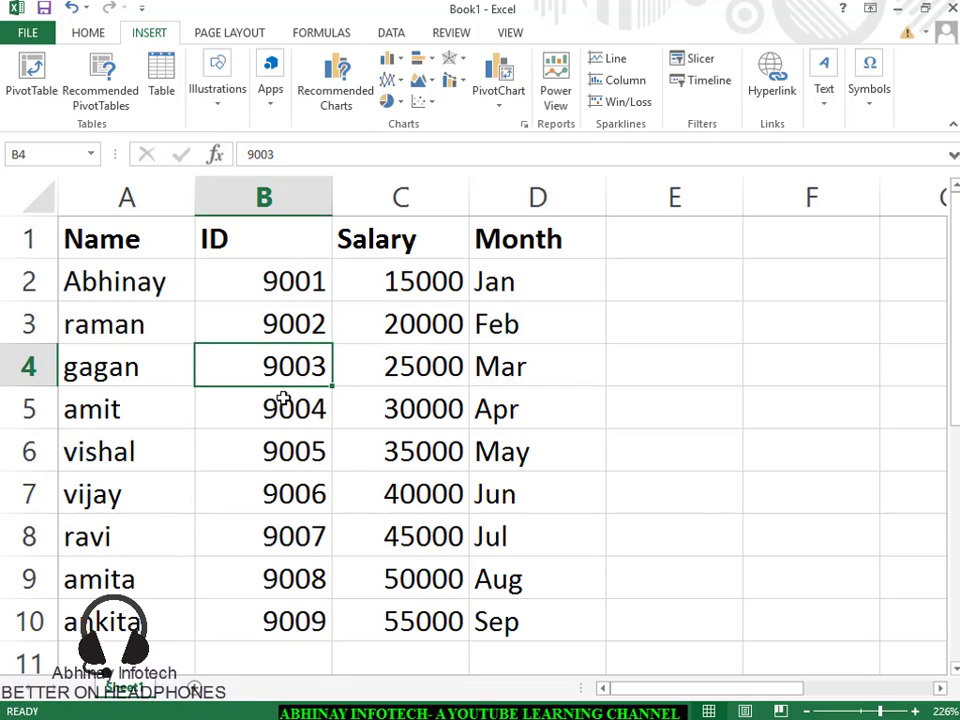
click(288, 408)
click(158, 90)
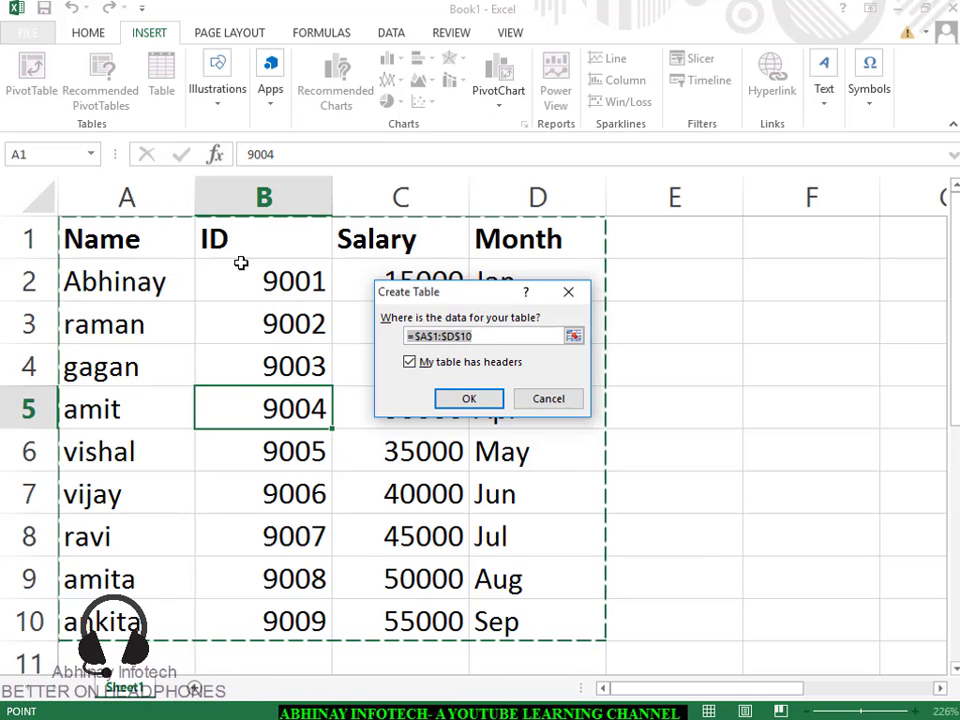
click(466, 399)
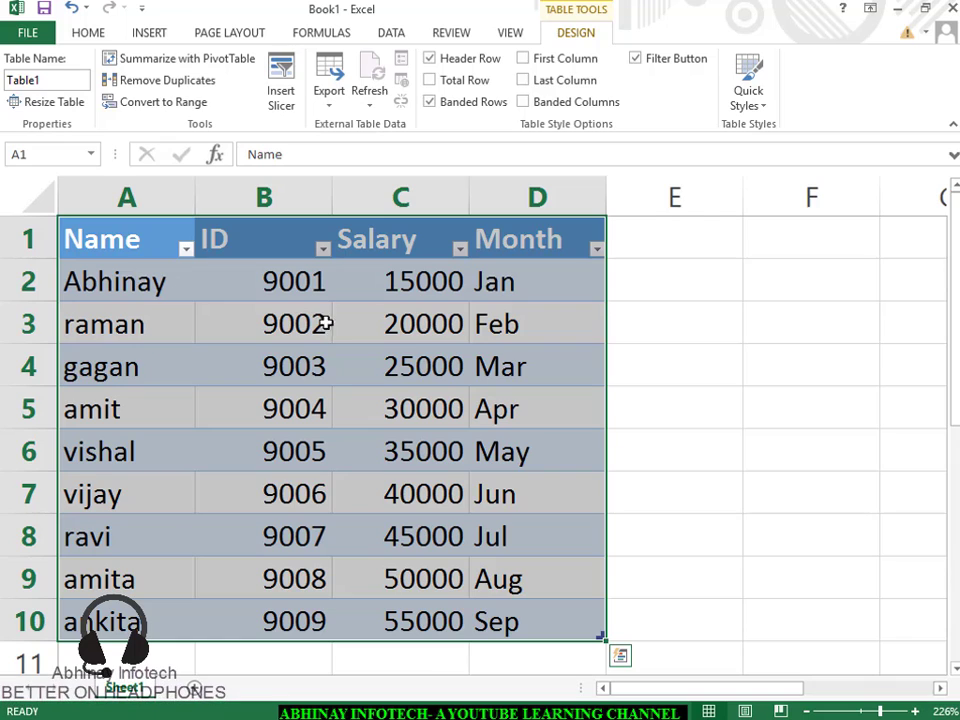
click(521, 491)
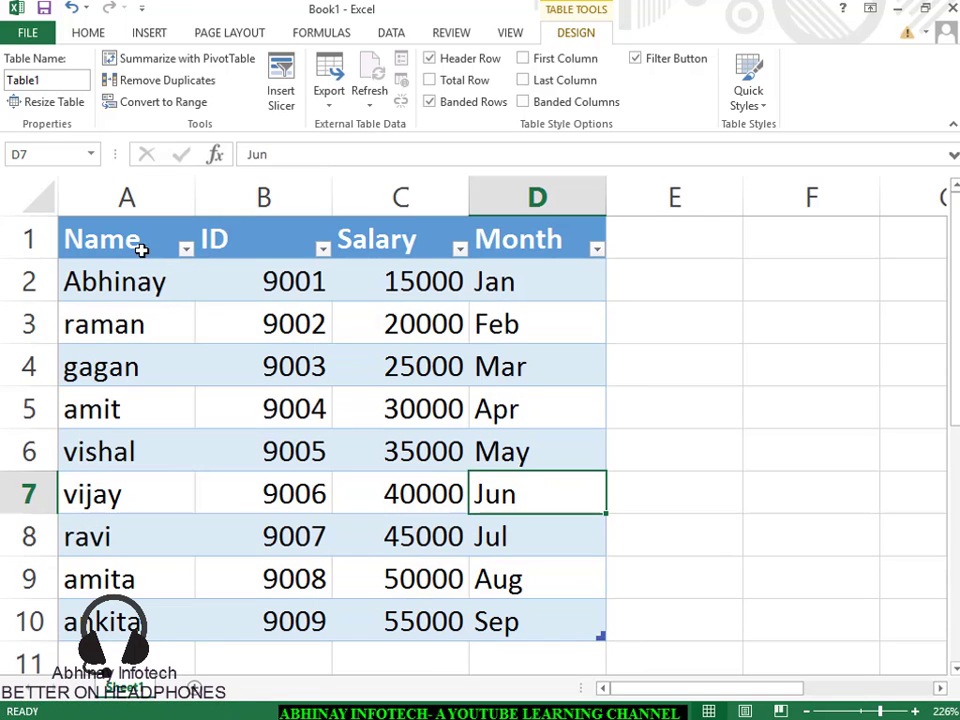
- Enter the note "context tabs" in cell F4 beside the table
drag(141, 243, 558, 619)
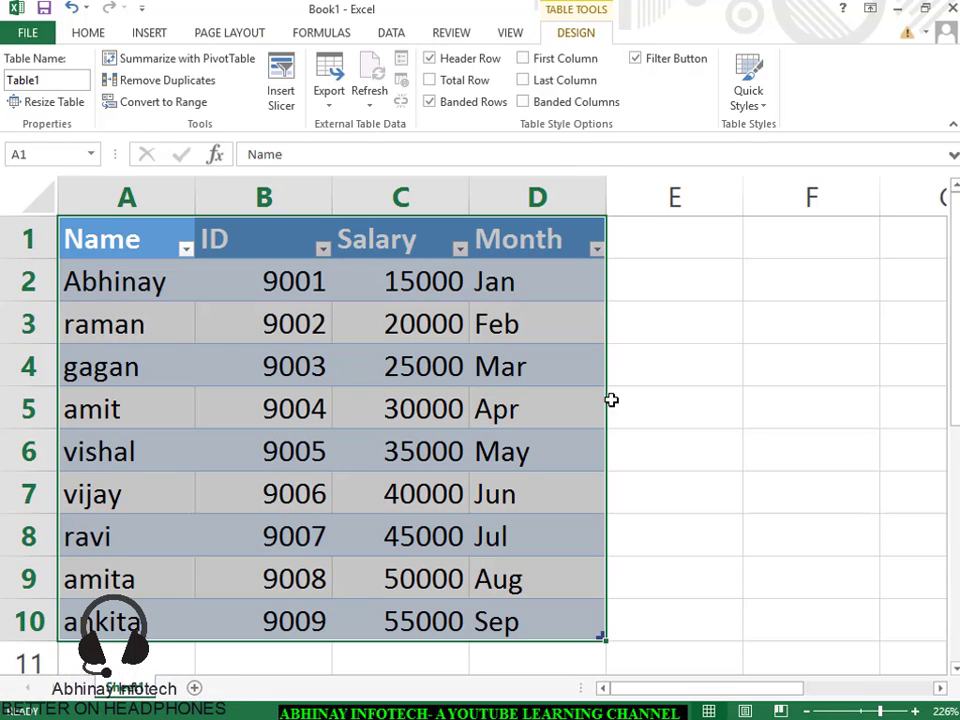
click(672, 380)
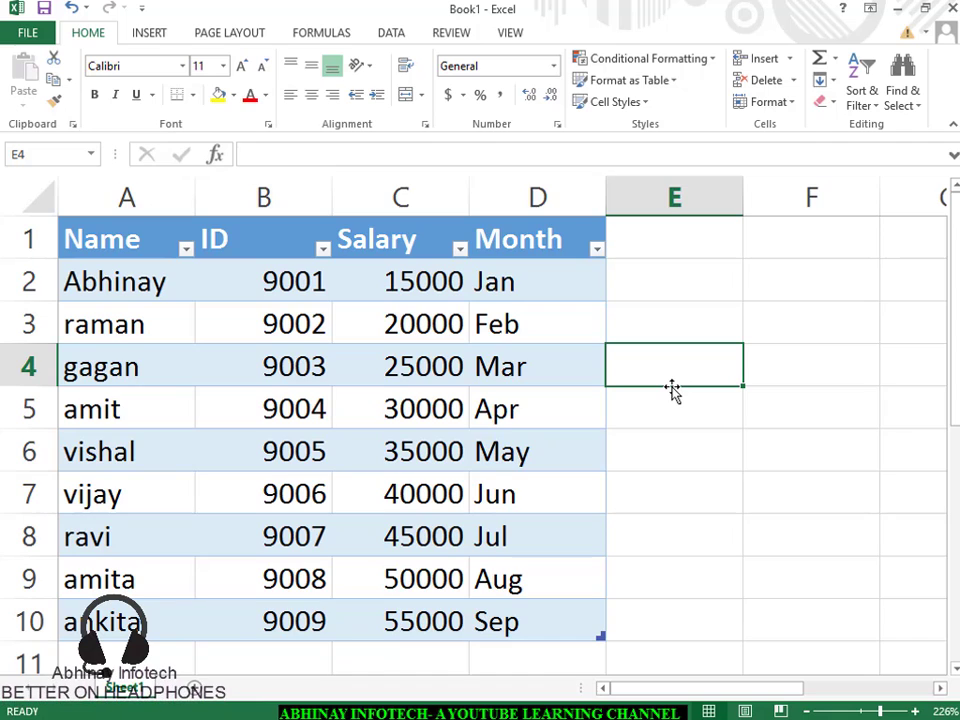
key(Right)
text(con)
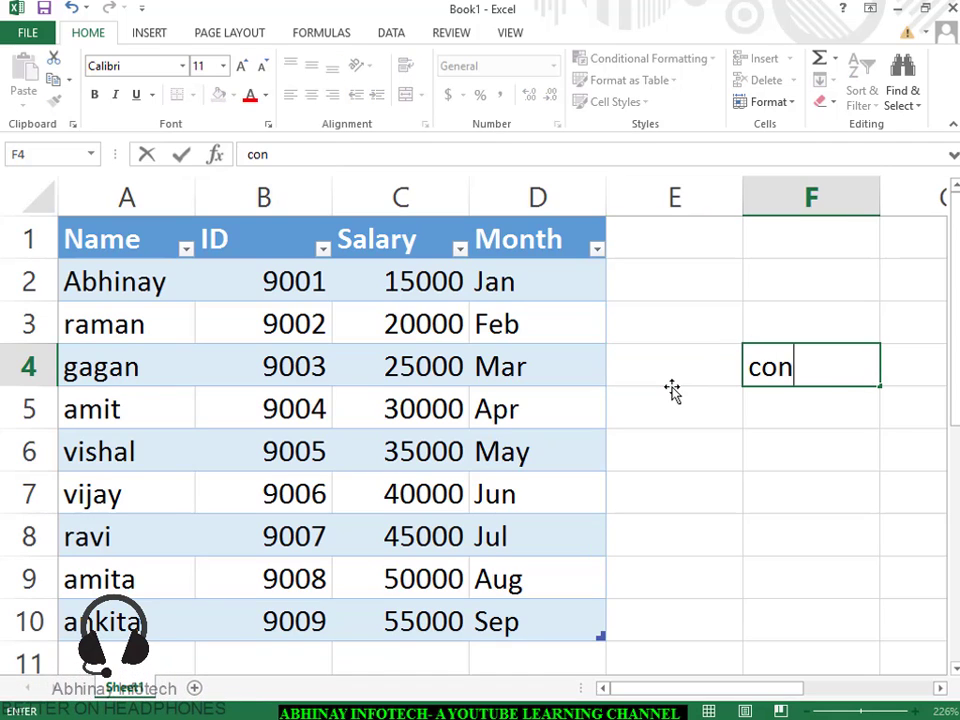
text(text tabs)
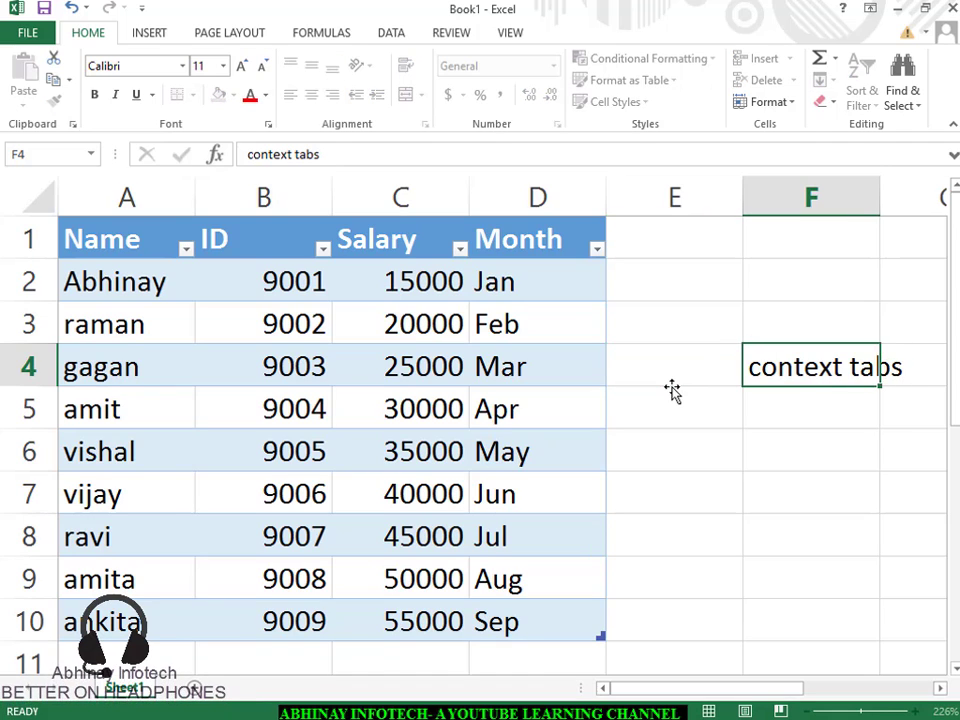
key(Return)
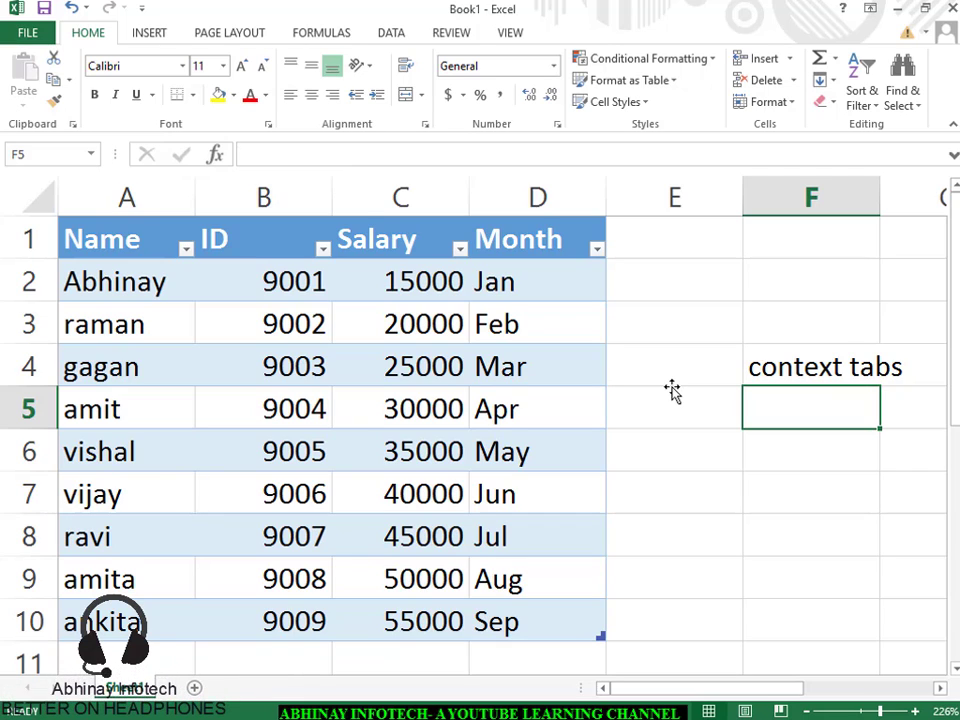
- Examine the table's design options with a cell inside the table selected, and return to the Home commands
click(672, 392)
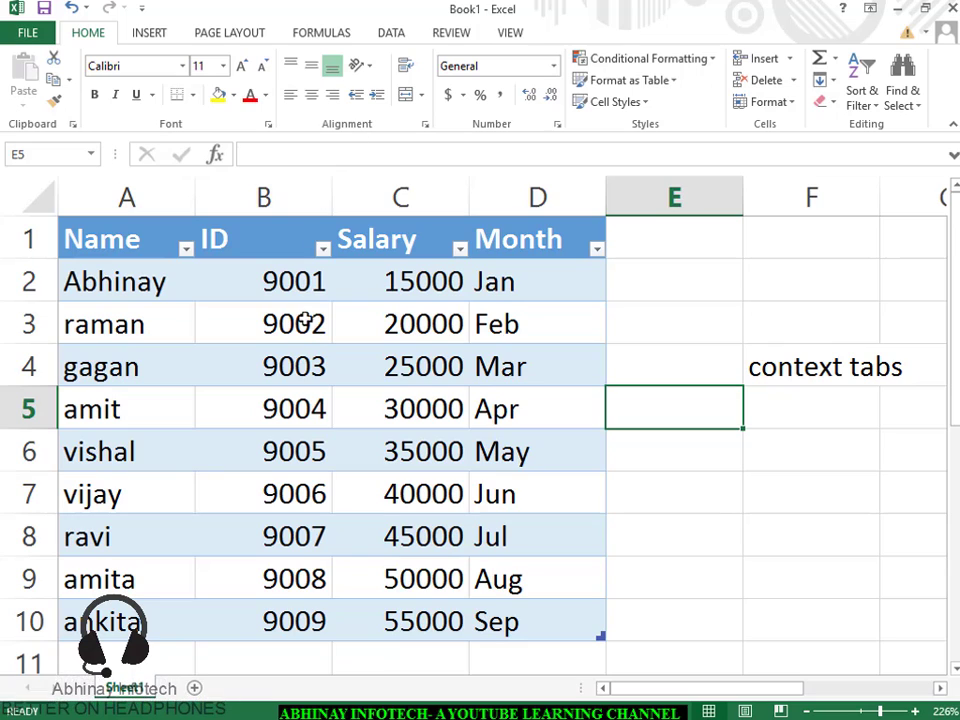
click(300, 362)
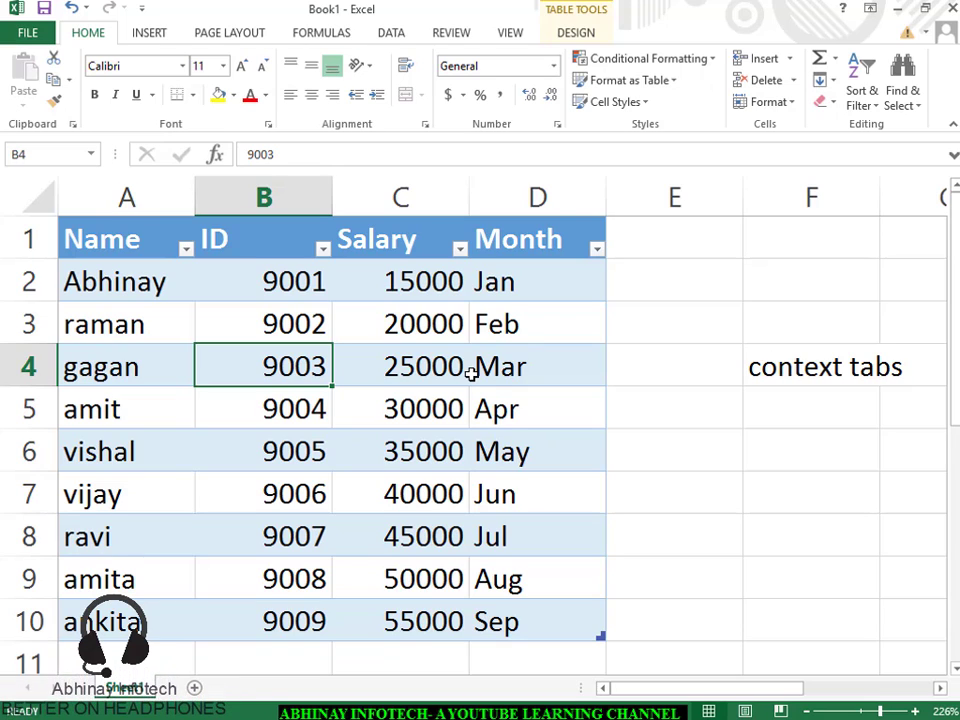
click(583, 32)
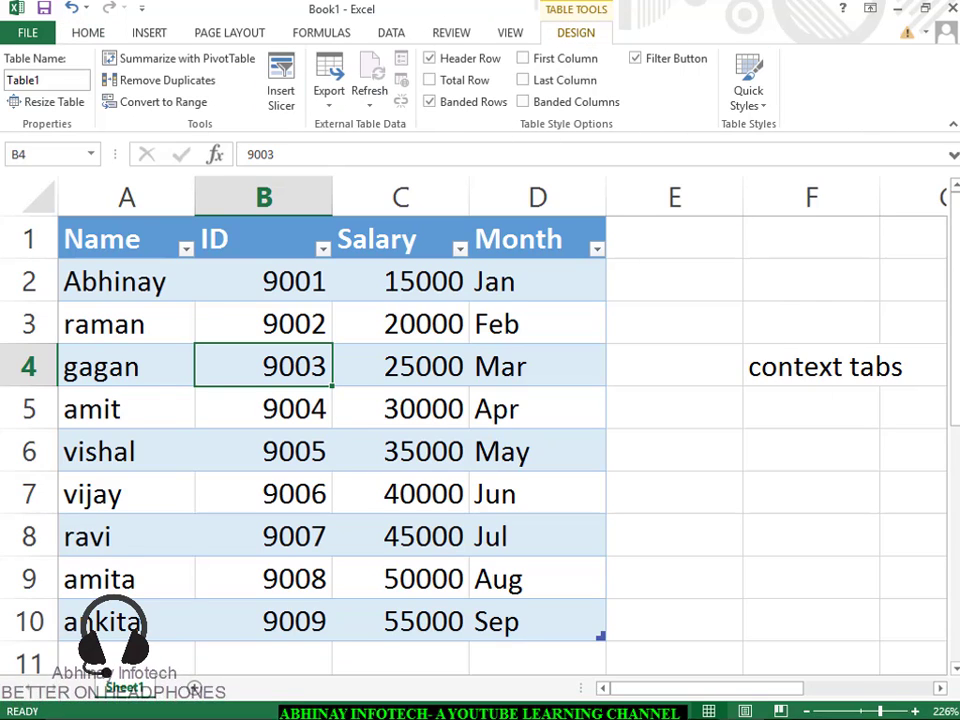
click(94, 33)
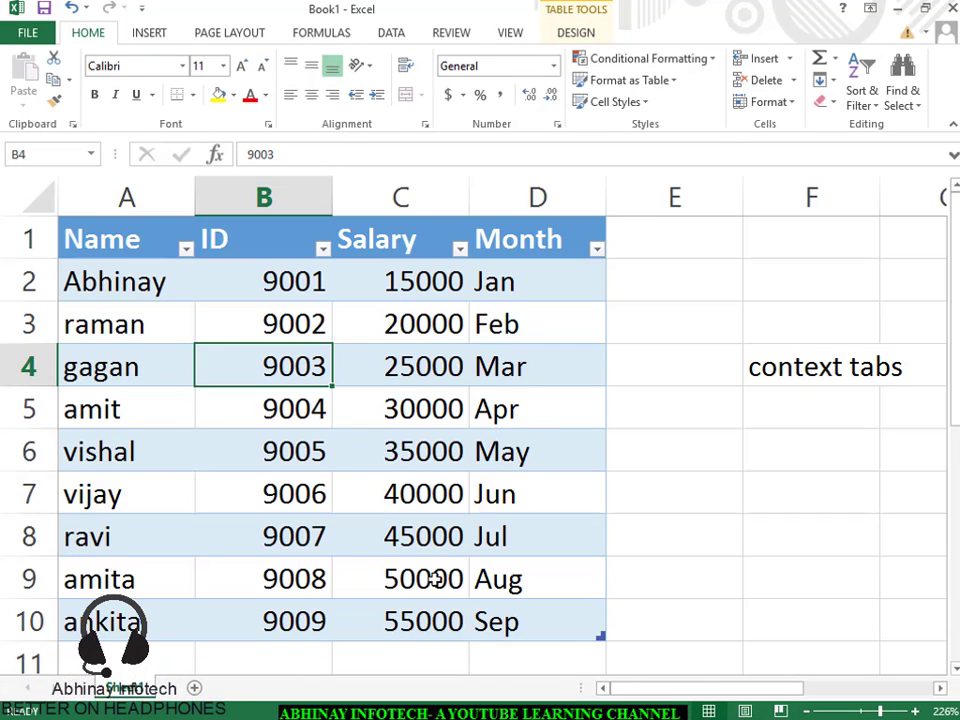
- Clear the note in F4, and enter the labels Table in F4 and Range in F5
click(838, 366)
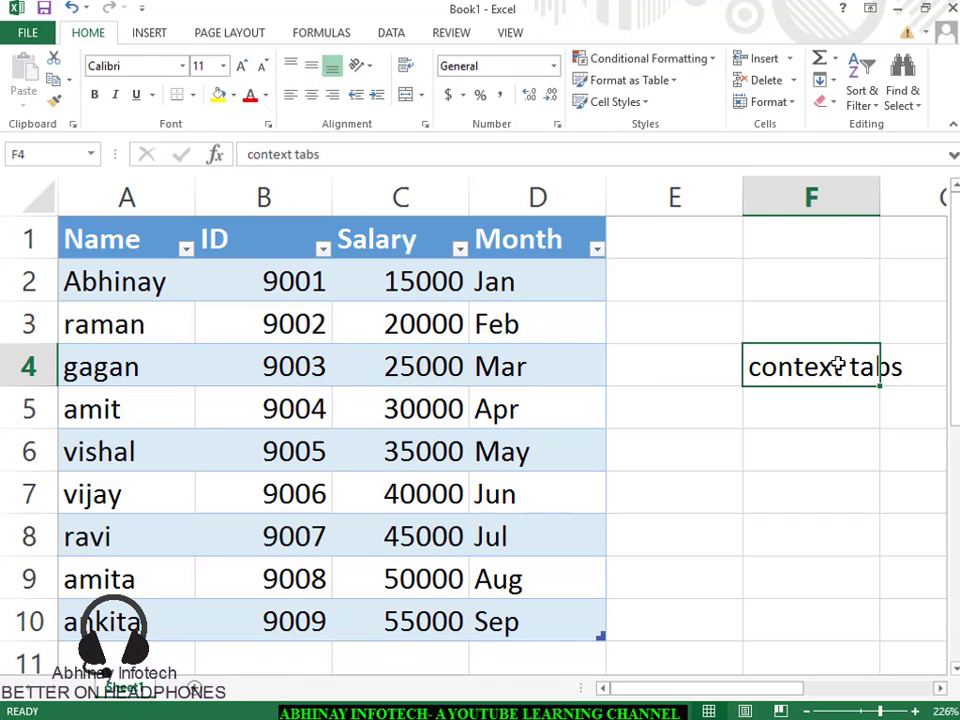
key(Delete)
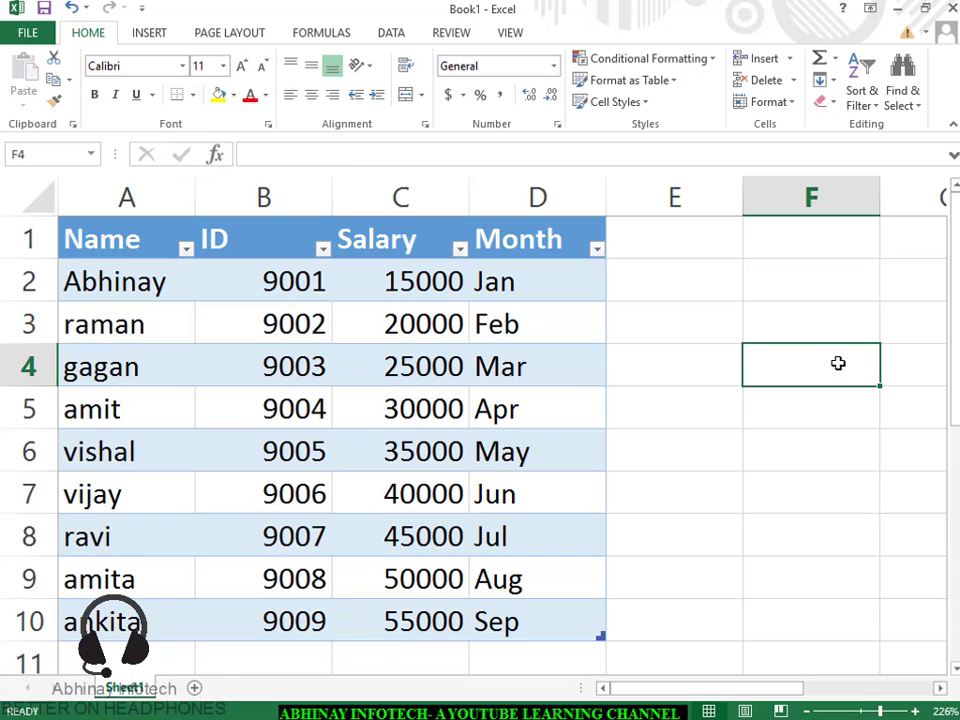
click(432, 390)
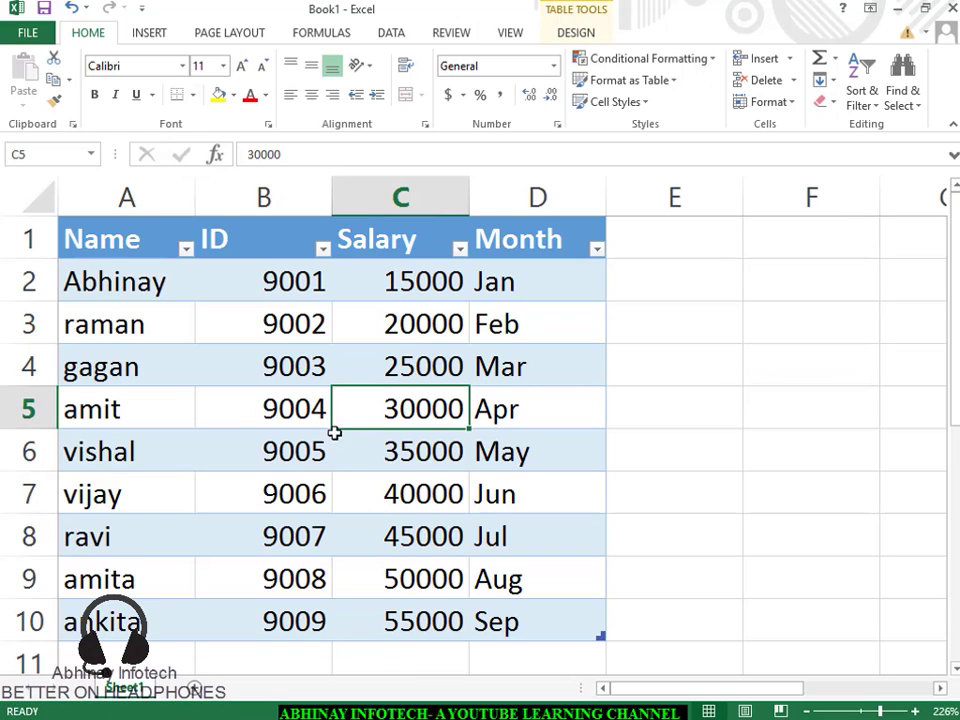
drag(122, 242, 499, 626)
click(768, 366)
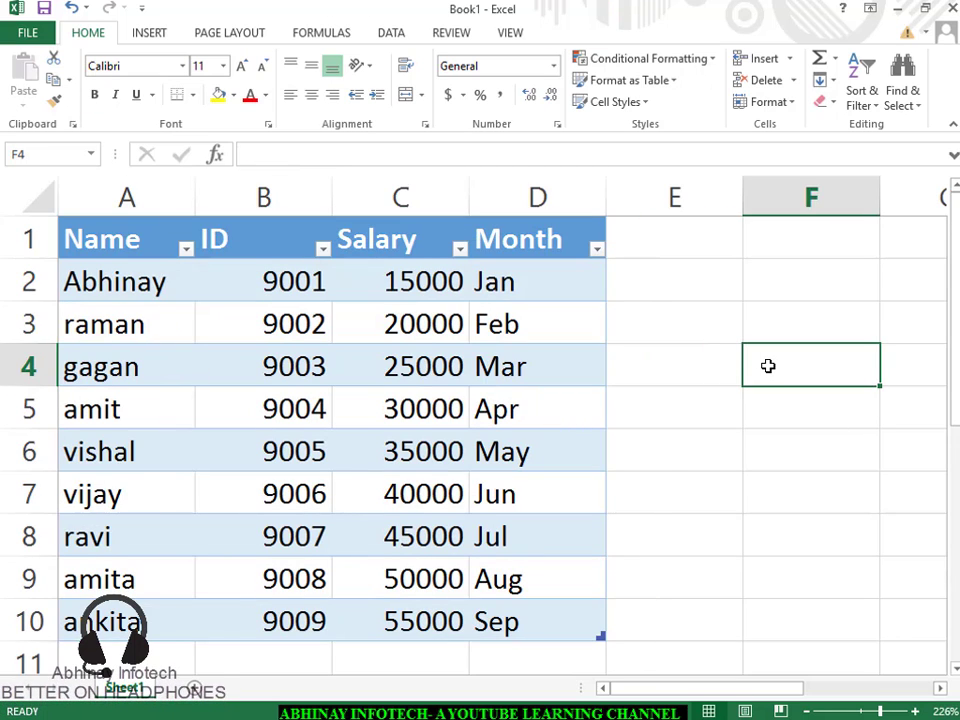
text(Table)
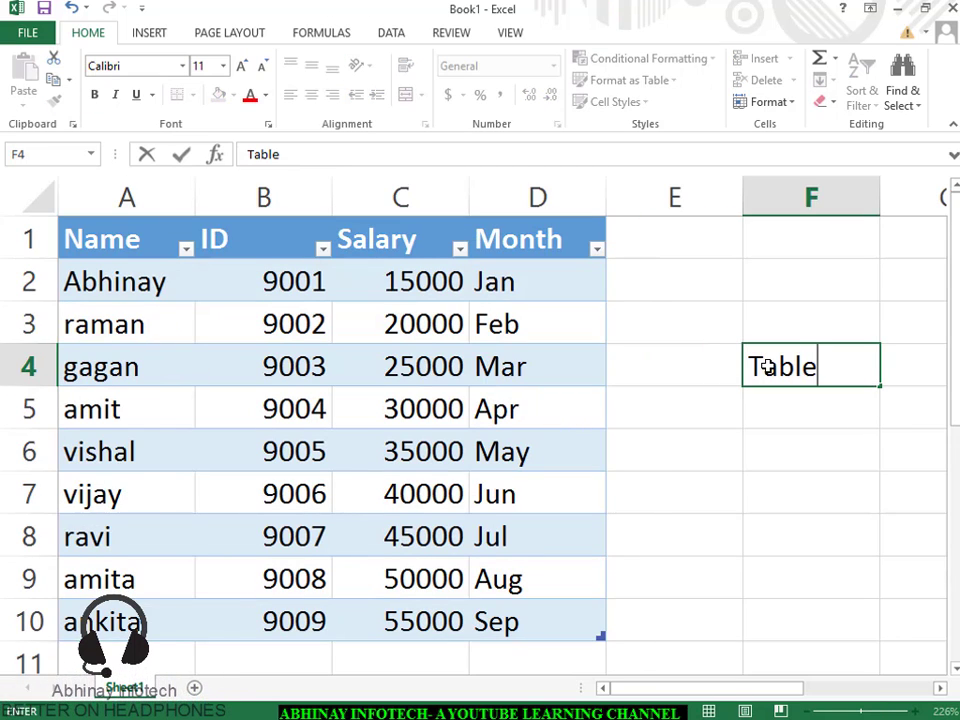
key(Return)
text(Range)
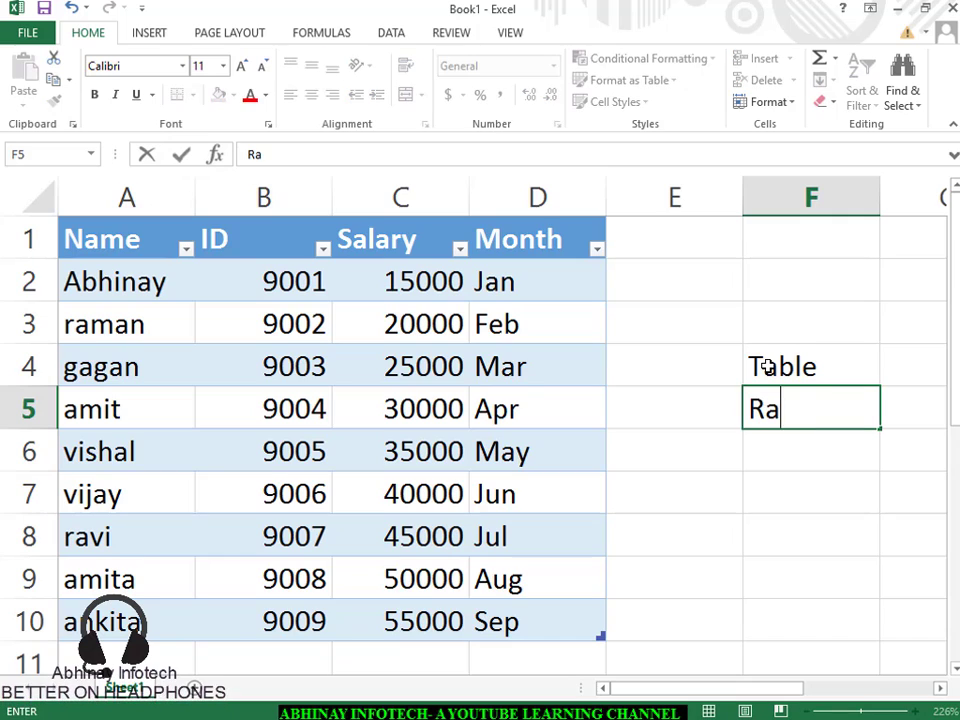
key(Return)
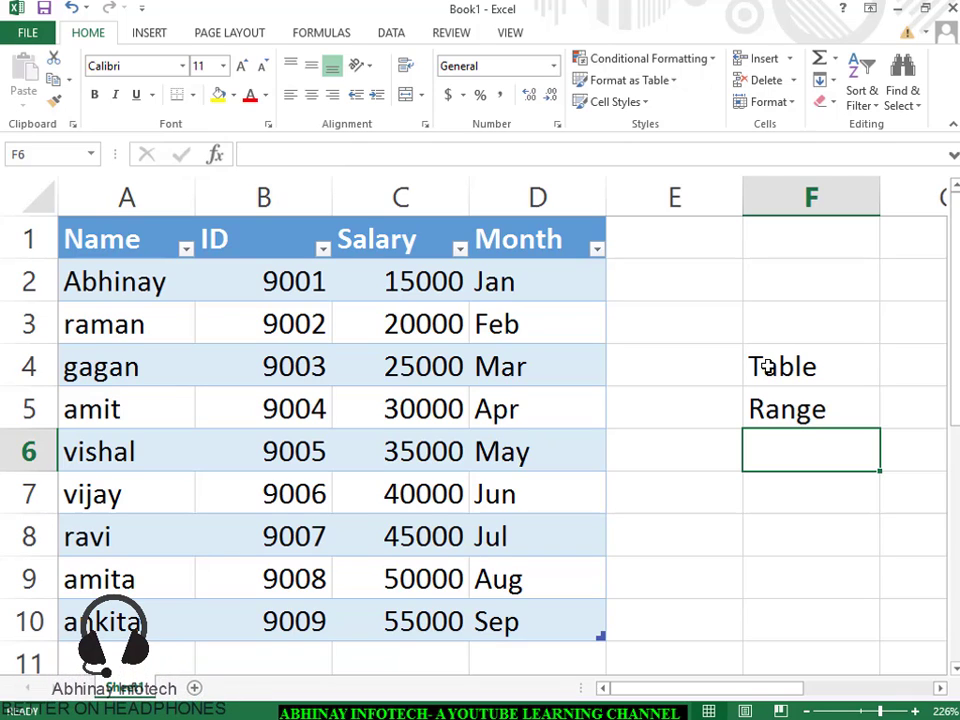
- Convert the table in A1:D10 back to a normal range
click(295, 397)
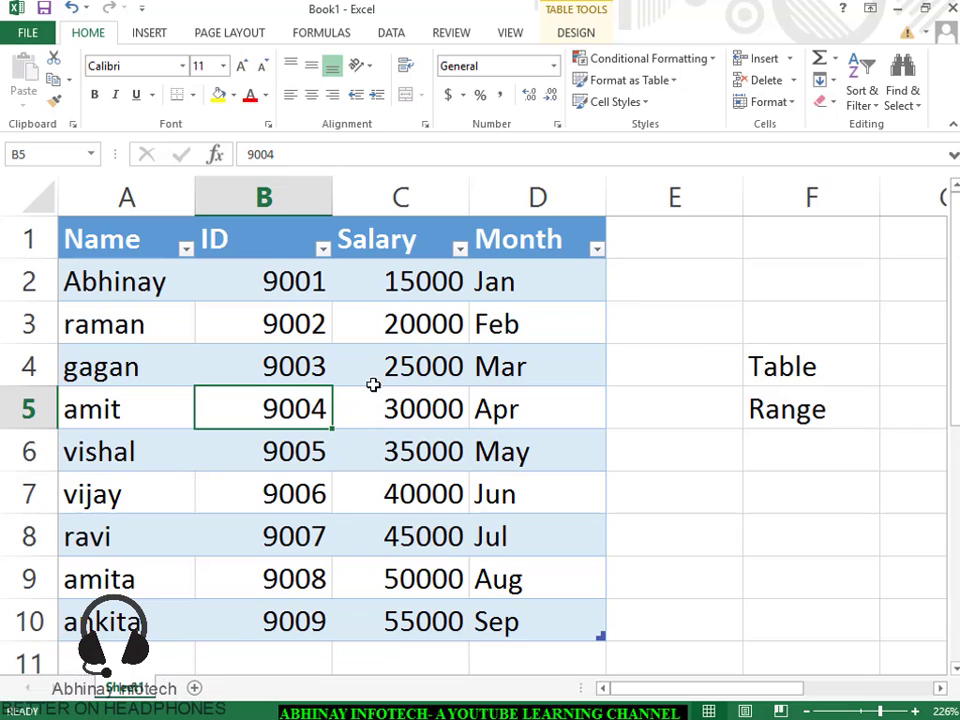
click(578, 32)
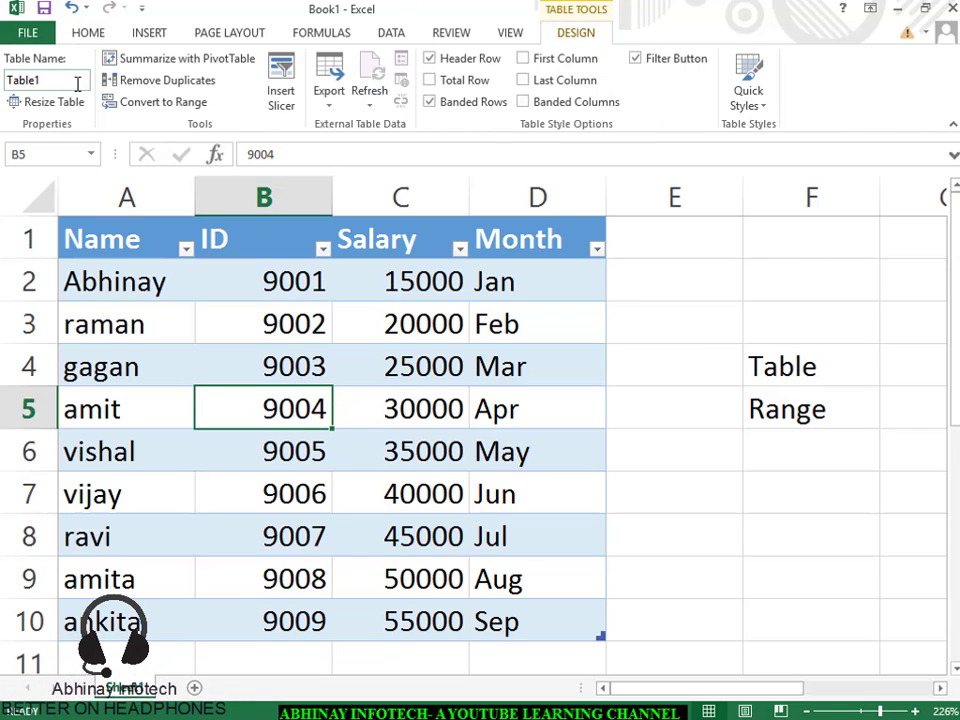
click(169, 116)
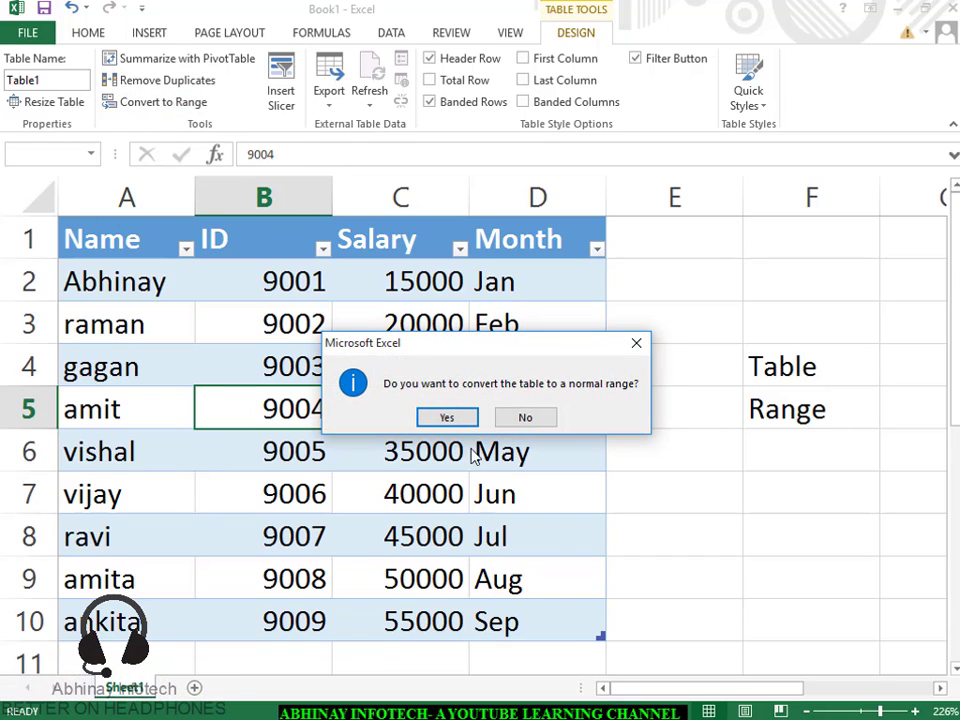
click(458, 421)
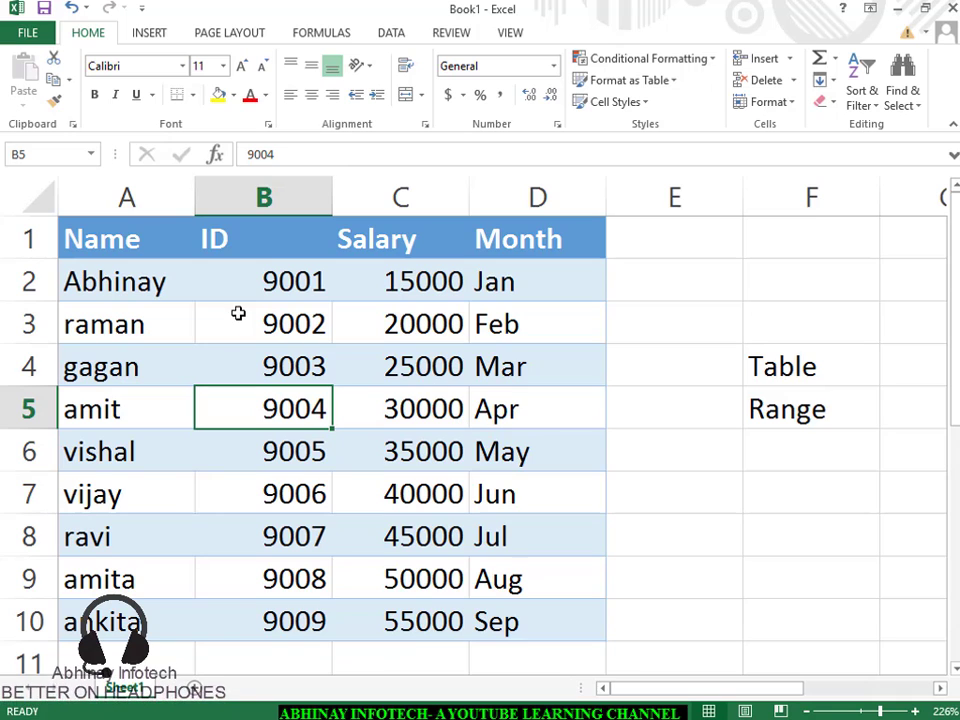
drag(193, 268, 520, 592)
drag(955, 474, 955, 345)
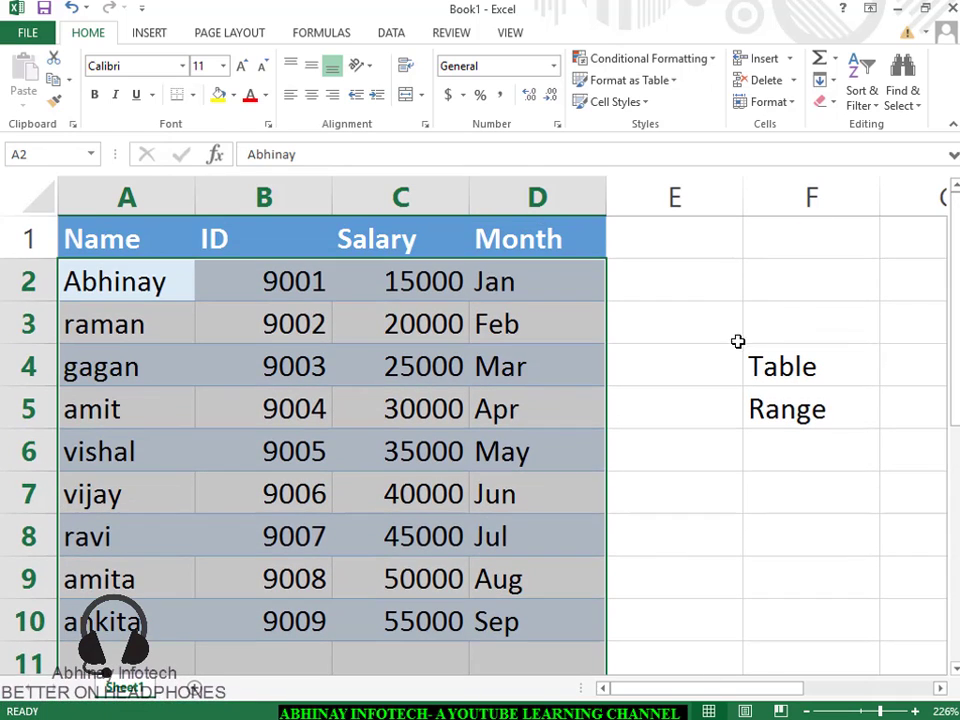
click(510, 396)
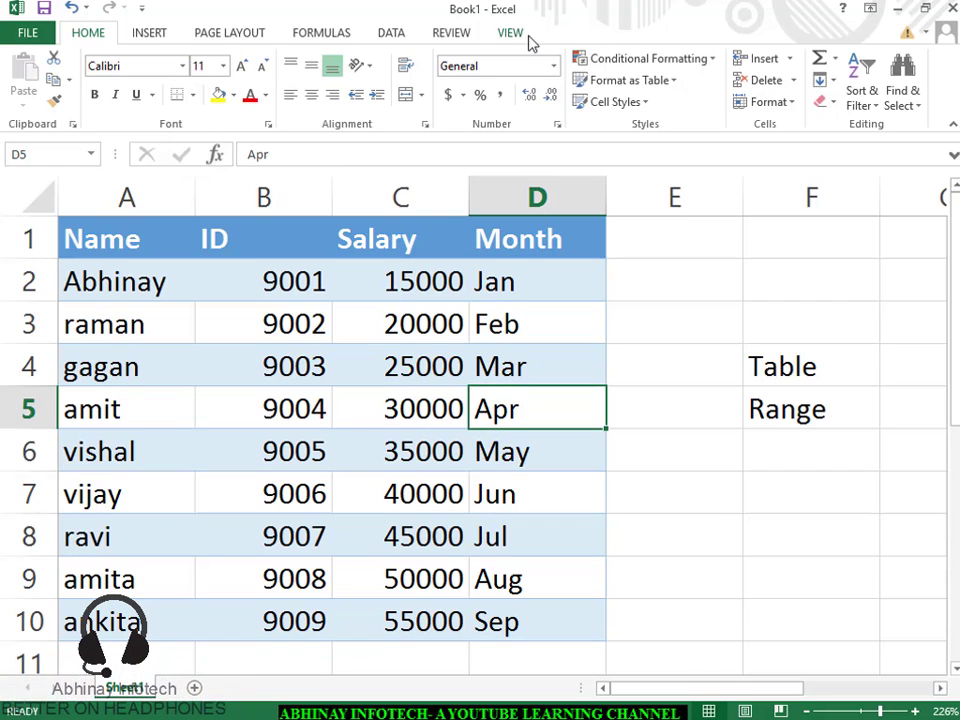
mouse_move(250, 718)
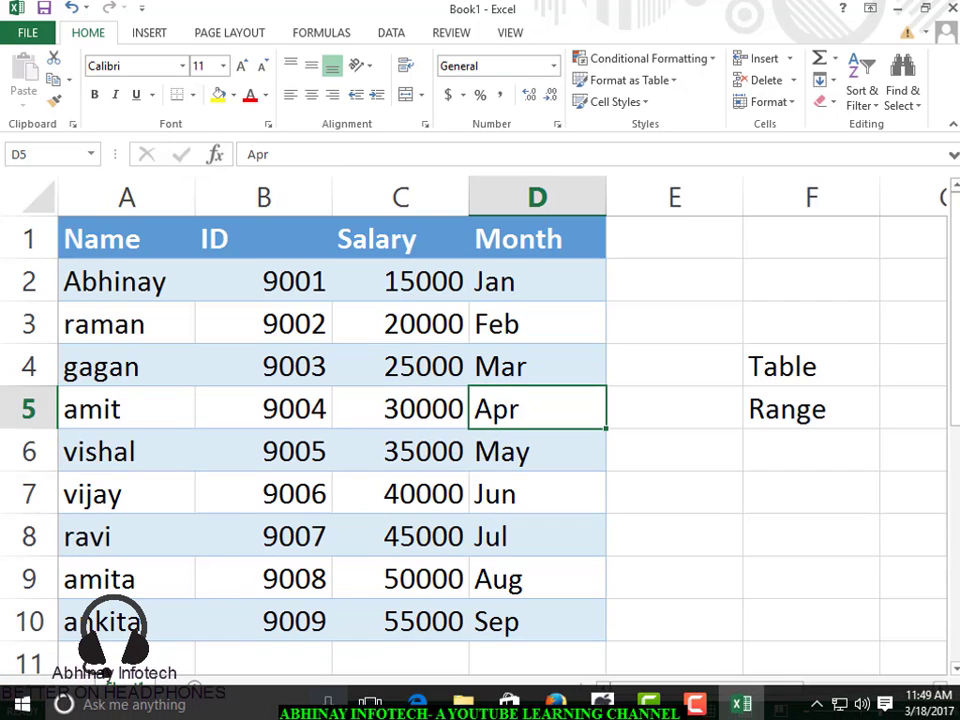
- Enter the shortcut note "Ctrl + T" in cell F6 under the Range label
click(737, 459)
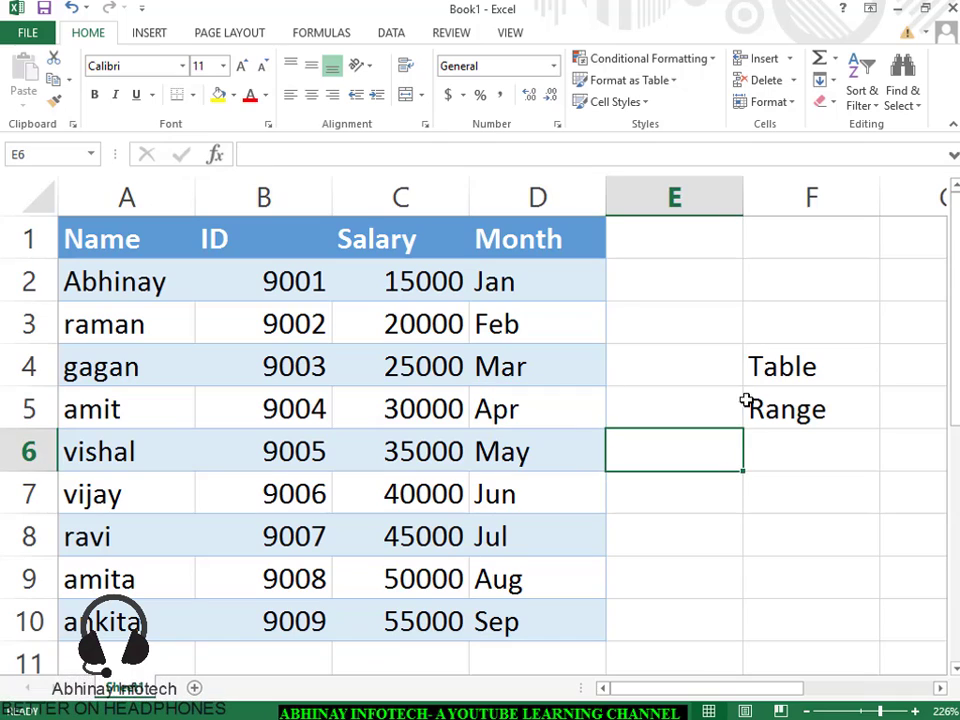
click(722, 373)
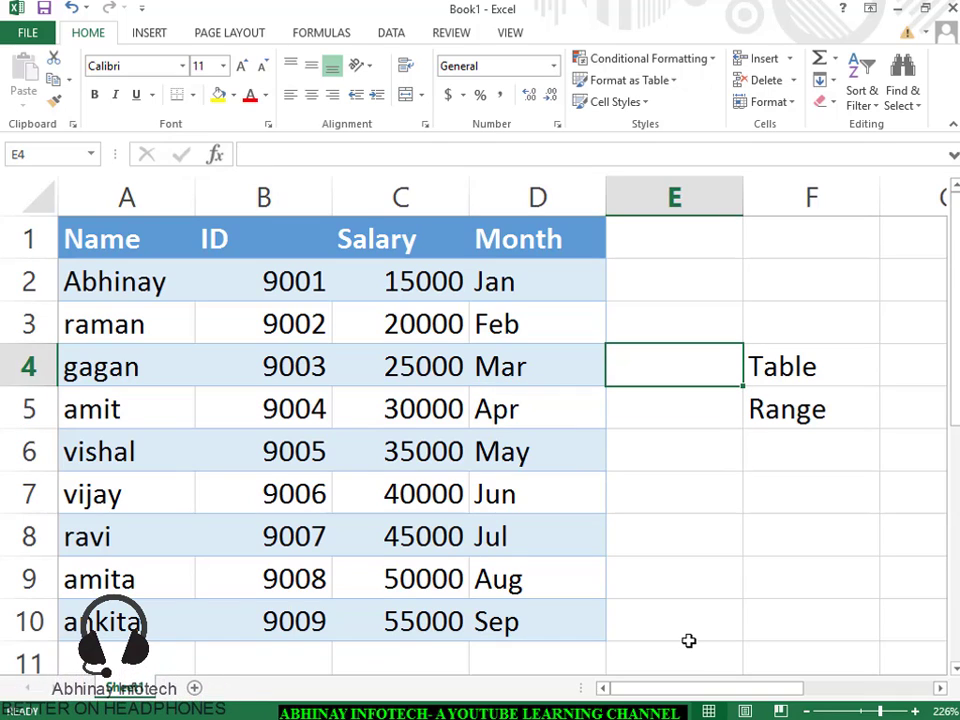
key(Down)
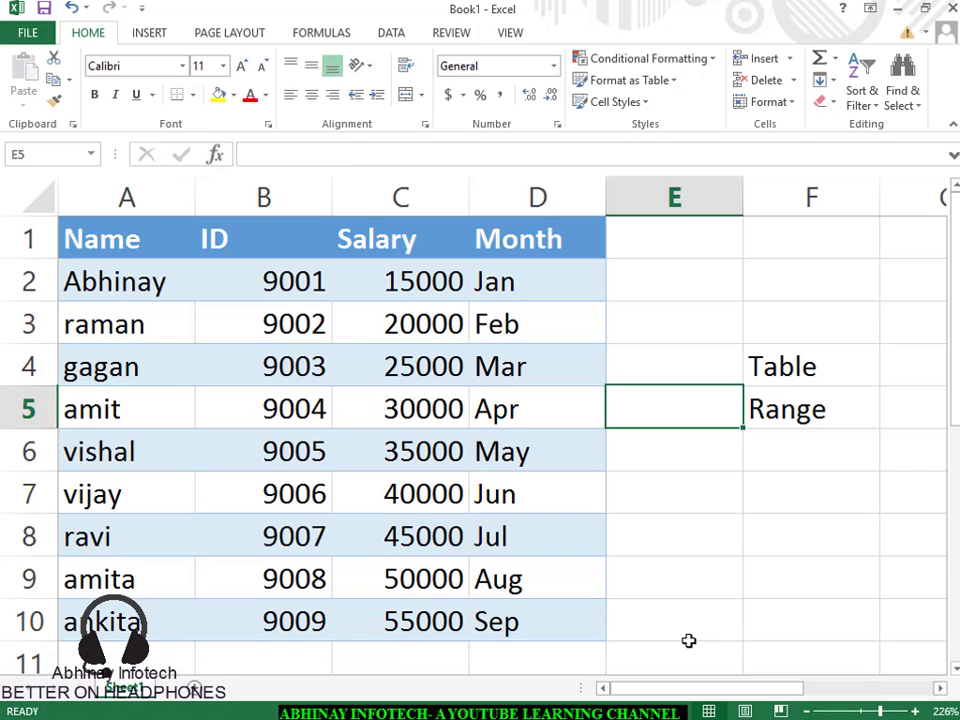
key(Down)
key(Right)
text(C)
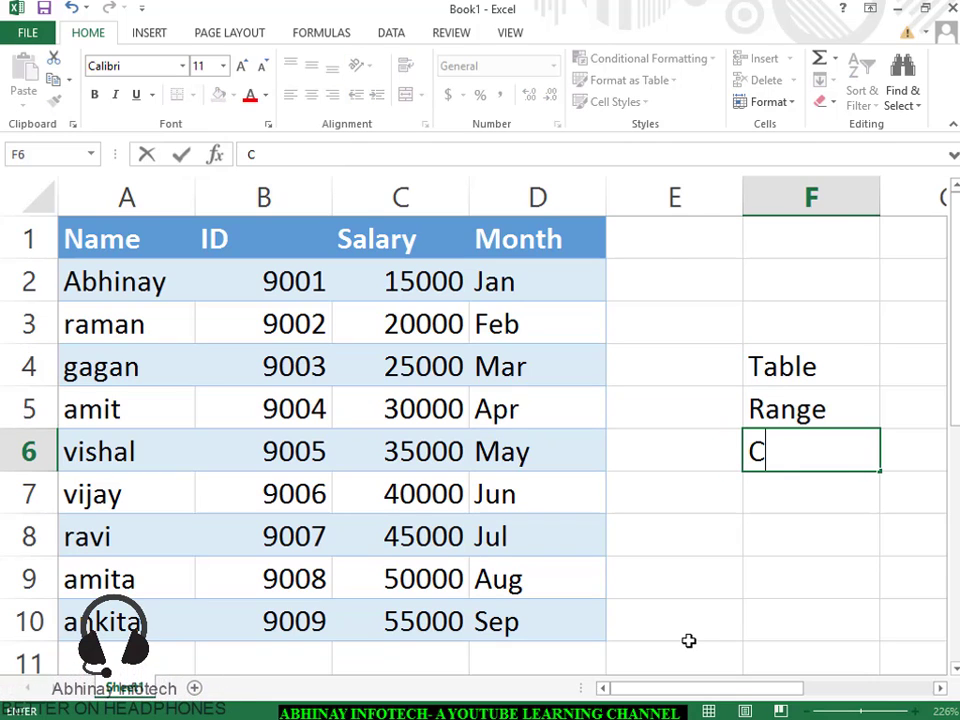
text(trl + T)
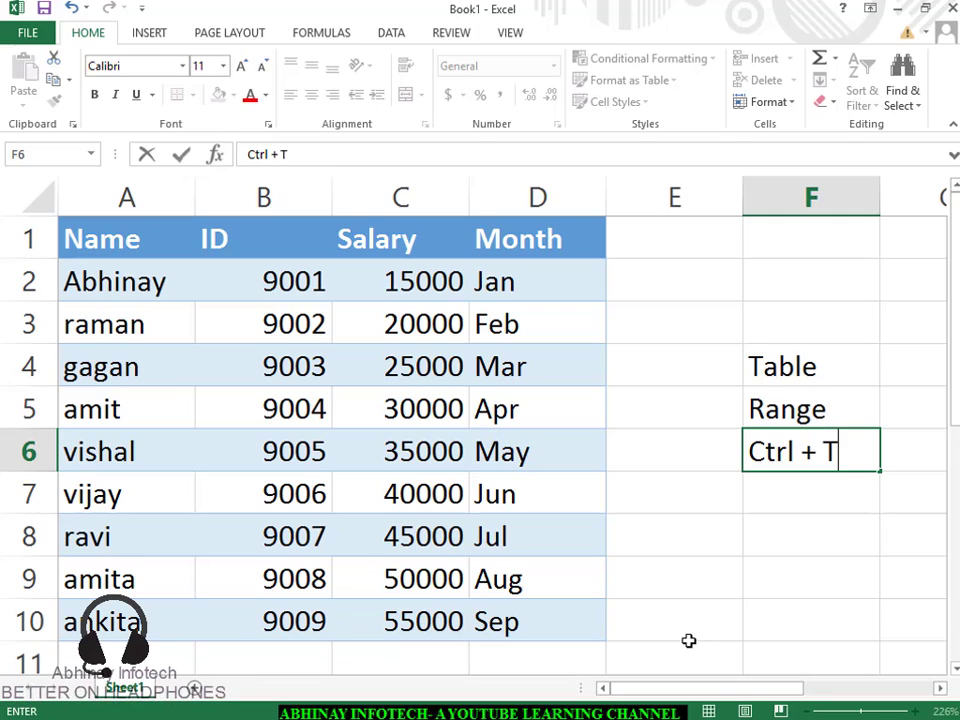
key(Return)
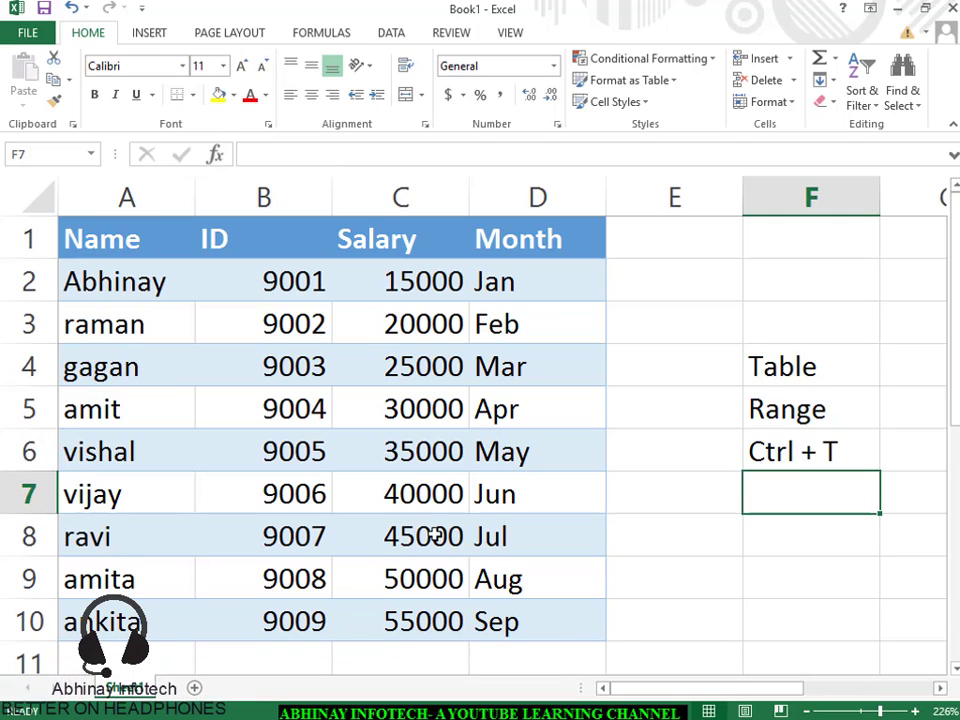
- Bring up the Create Table dialog for the data range A1:D10 and dismiss it without creating a table
click(287, 409)
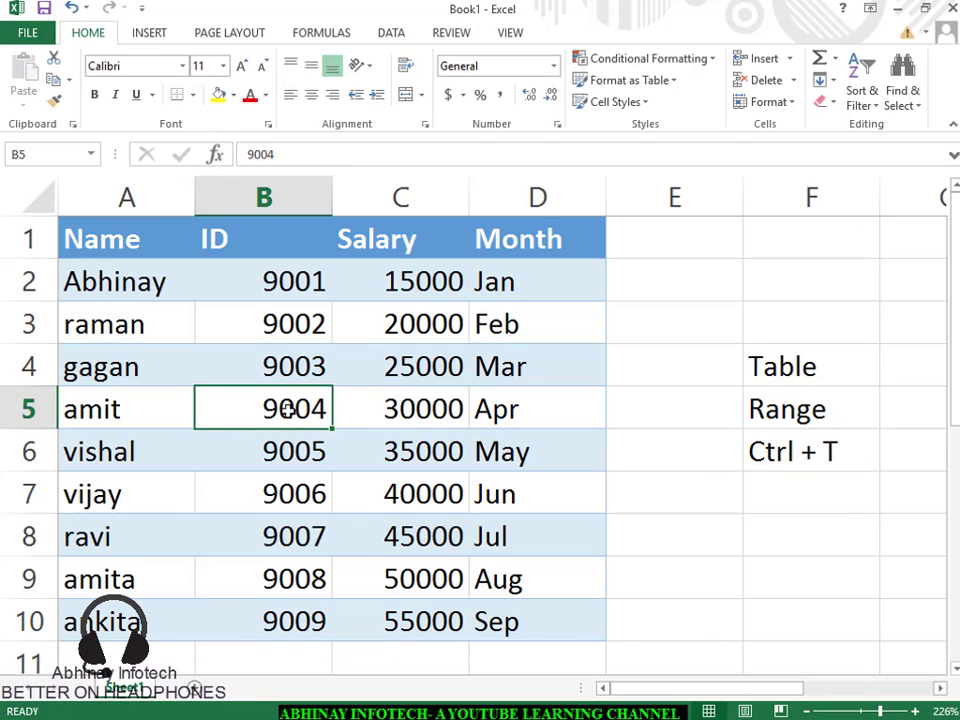
key(ctrl+t)
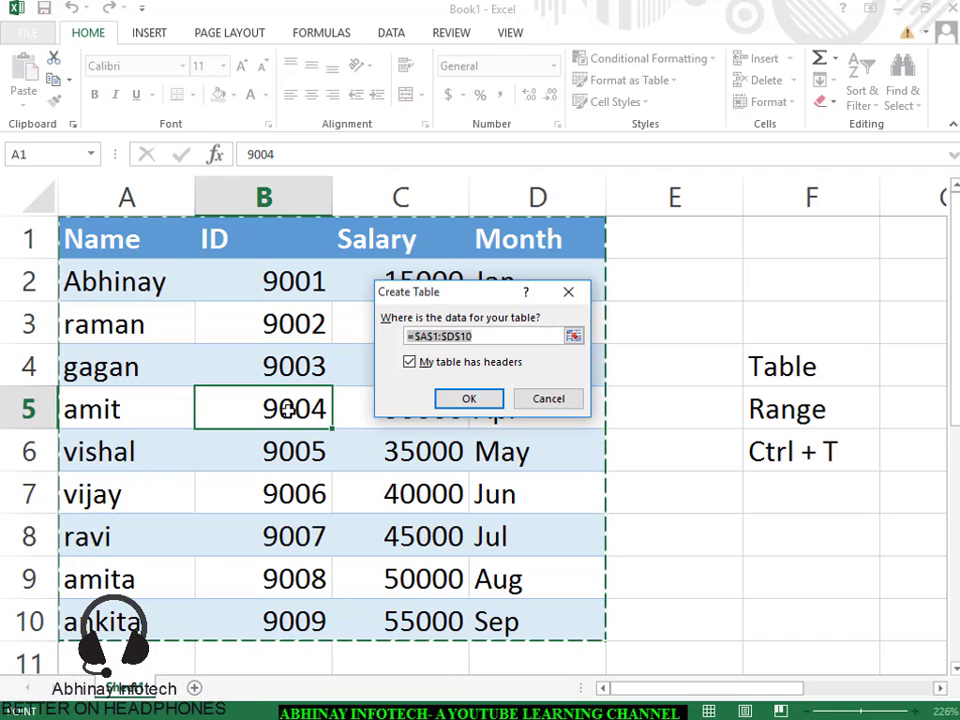
key(Return)
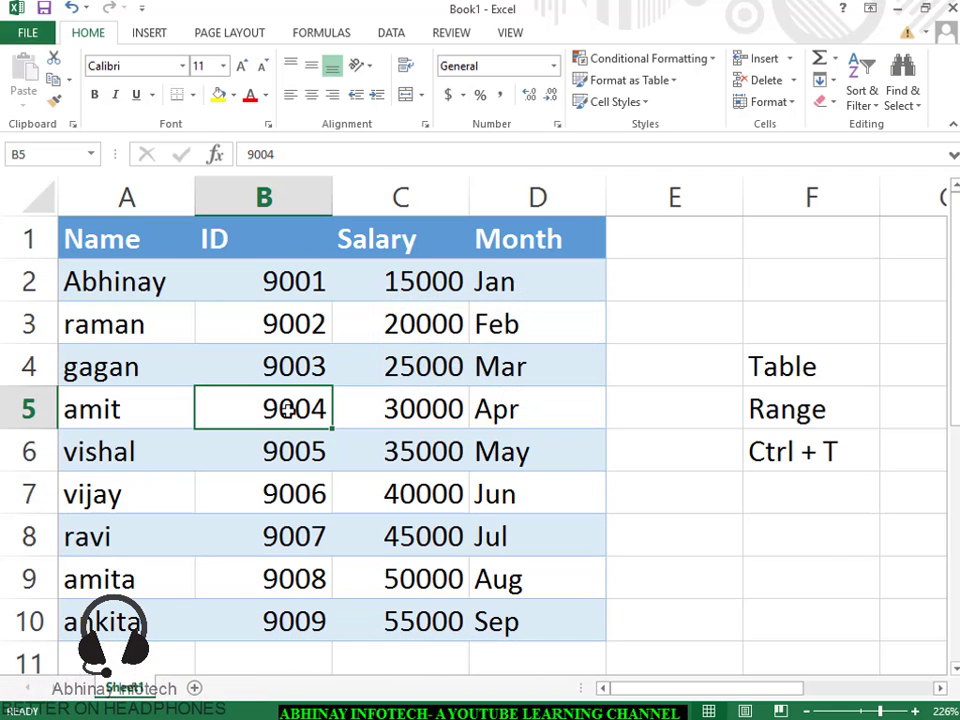
- Enter the label "SUM OF SALARY" in cell F9 and widen column F to fit the text
key(ctrl+minus)
key(Escape)
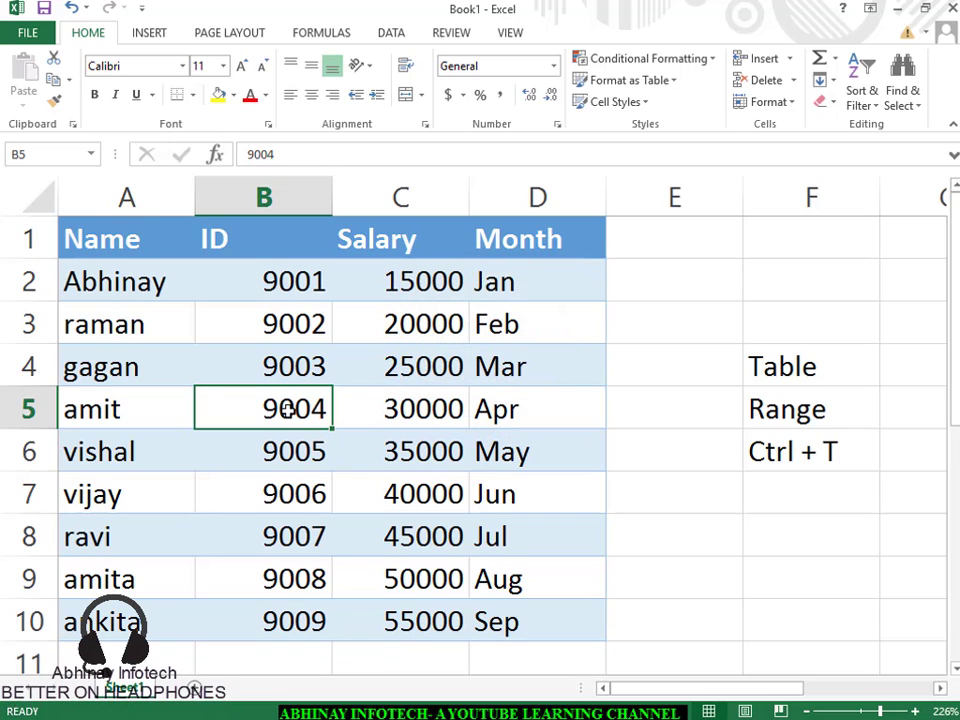
drag(877, 712, 872, 712)
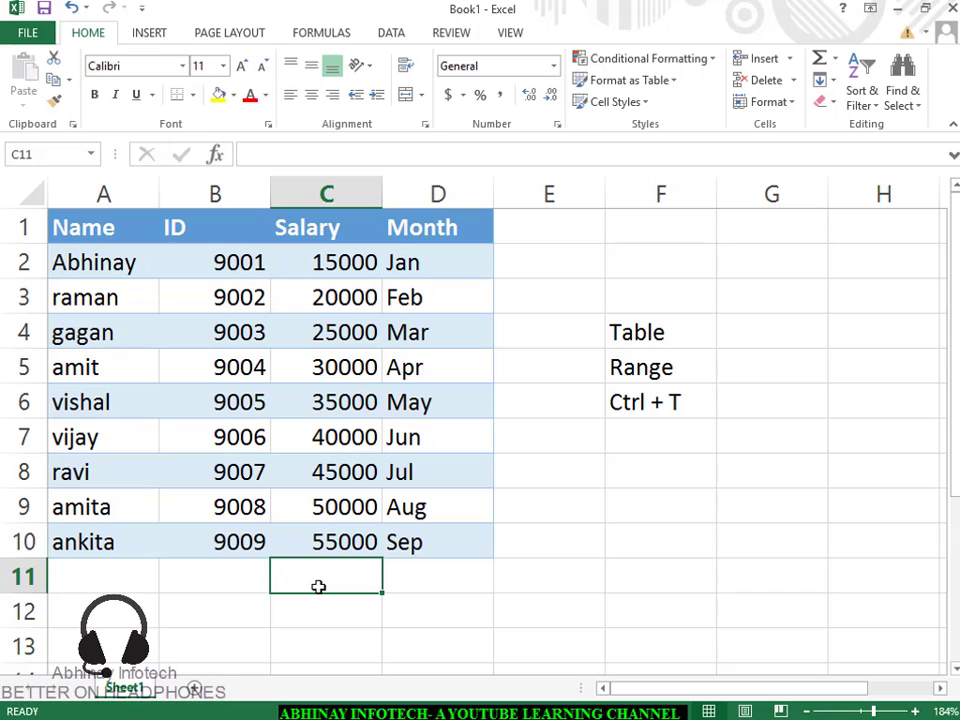
key(Right)
key(Right)
key(Right)
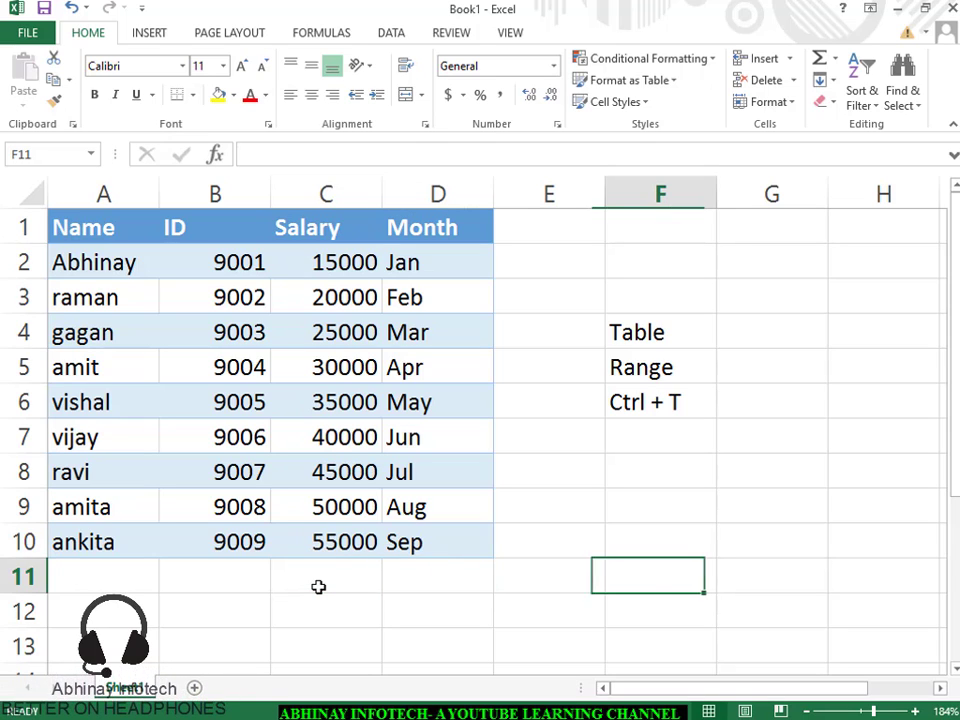
key(Up)
key(Up)
key(Right)
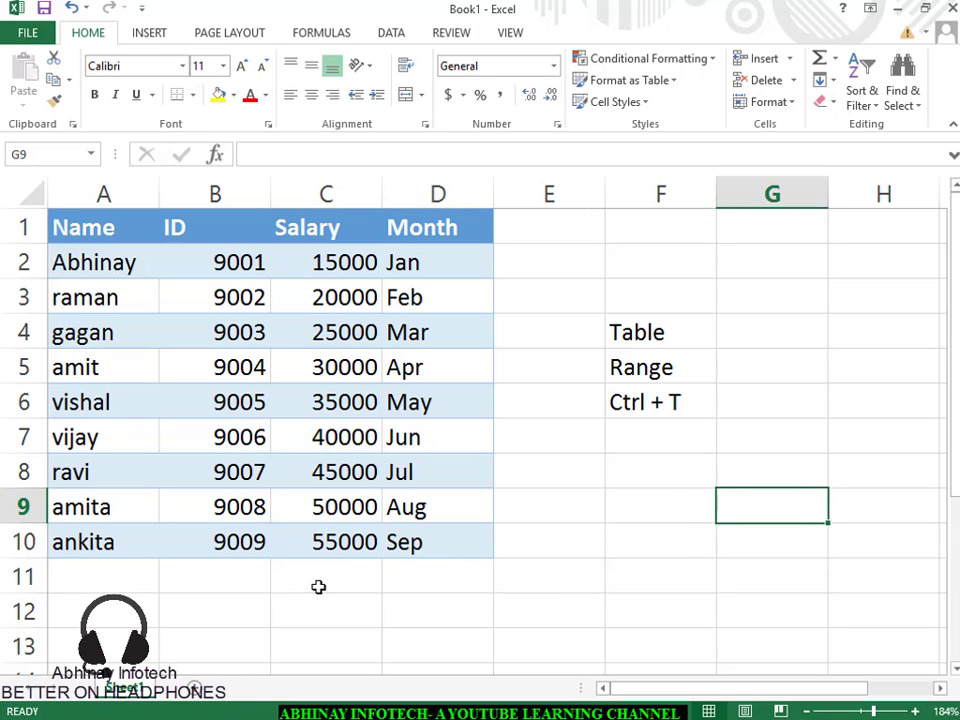
key(Left)
text(SUM)
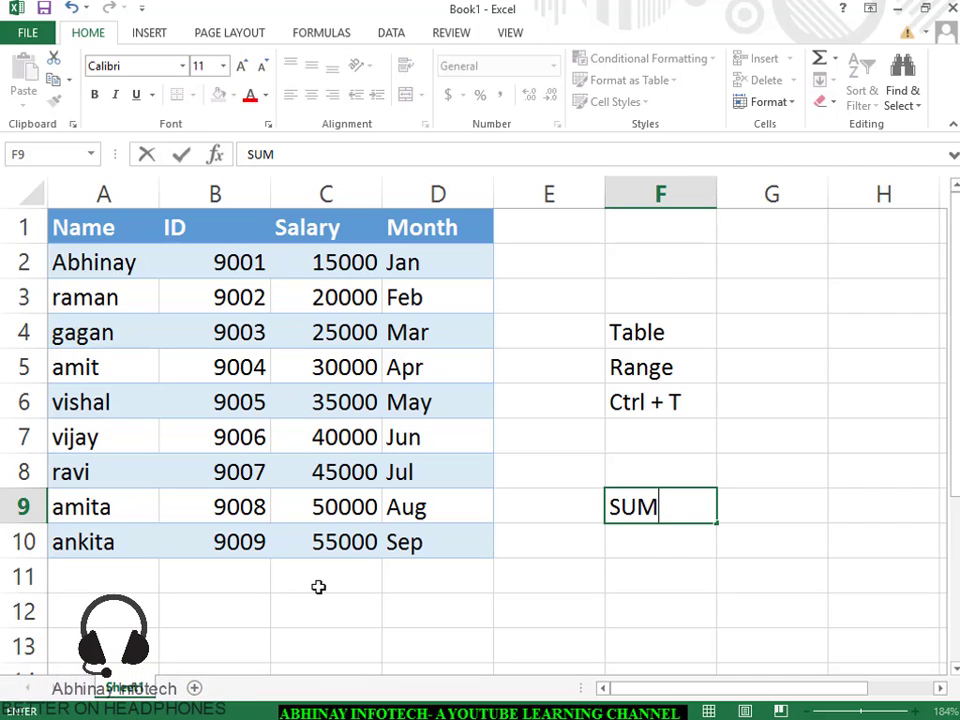
text( OF SALARY)
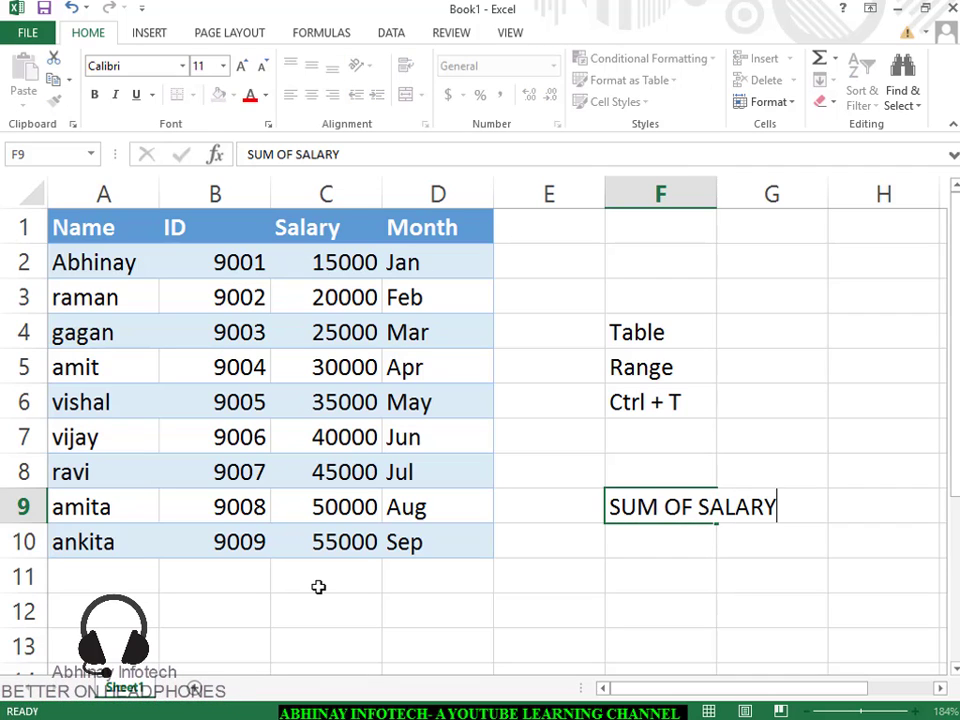
key(Return)
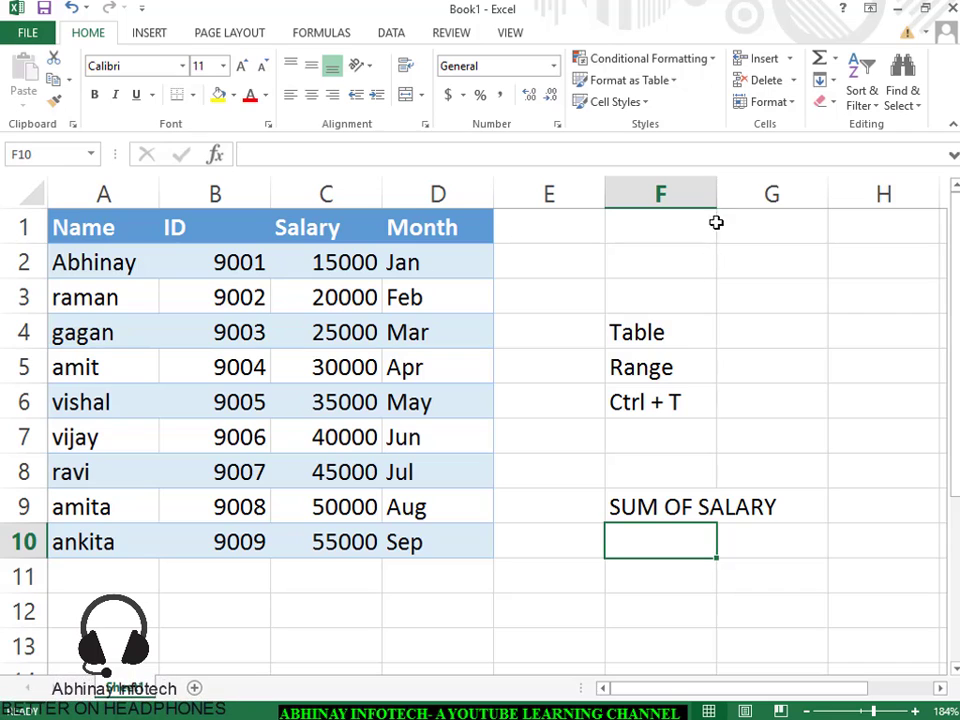
drag(716, 194, 784, 200)
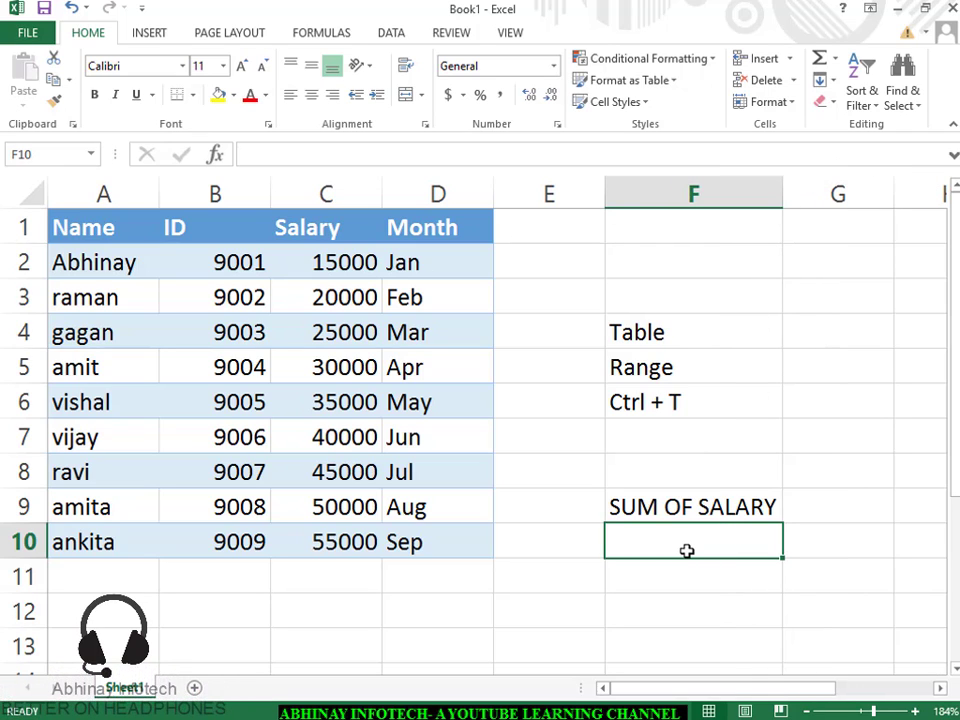
- Use AutoSum in cell F10 to total the salaries in C2:C10
click(823, 62)
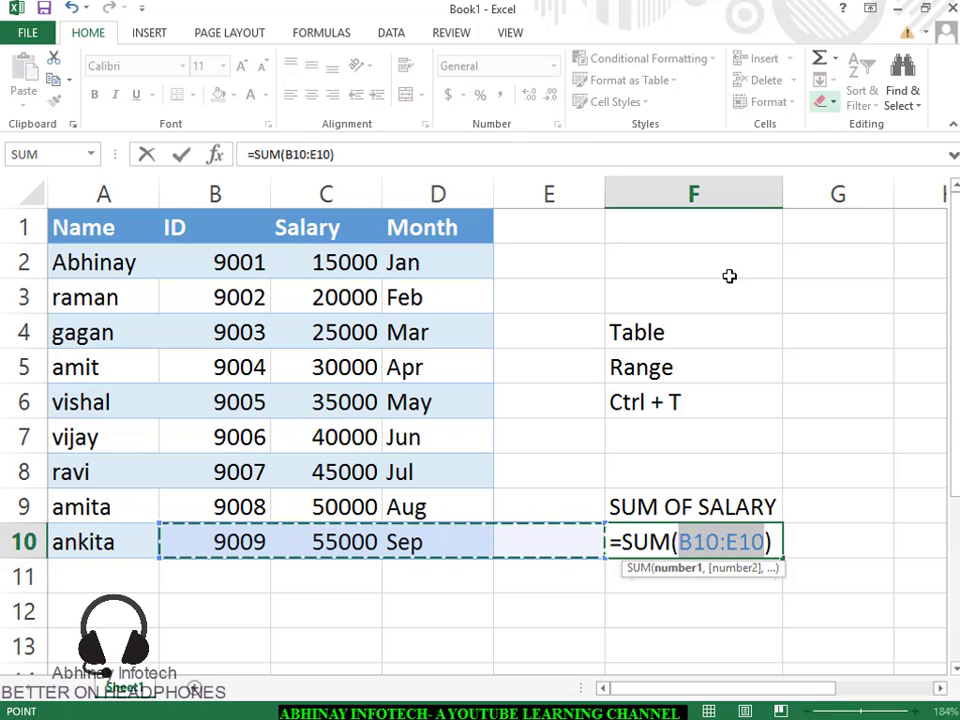
click(334, 264)
drag(332, 332, 311, 540)
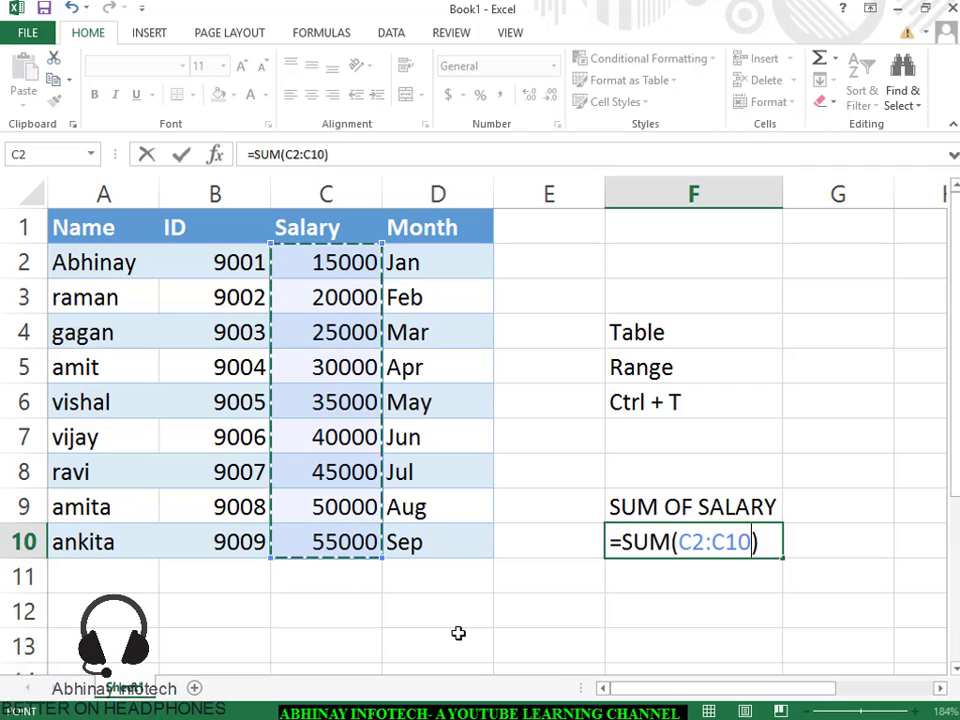
key(Return)
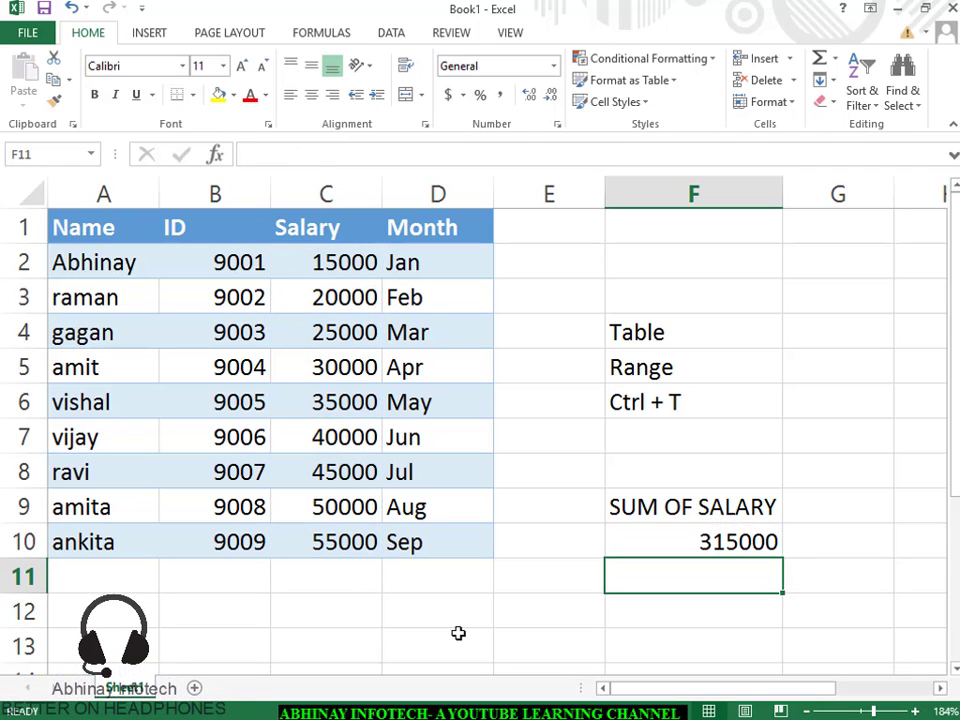
- Add a record in row 11 below the range with a first name, the next sequential ID, salary 5000 and month Oct
click(115, 580)
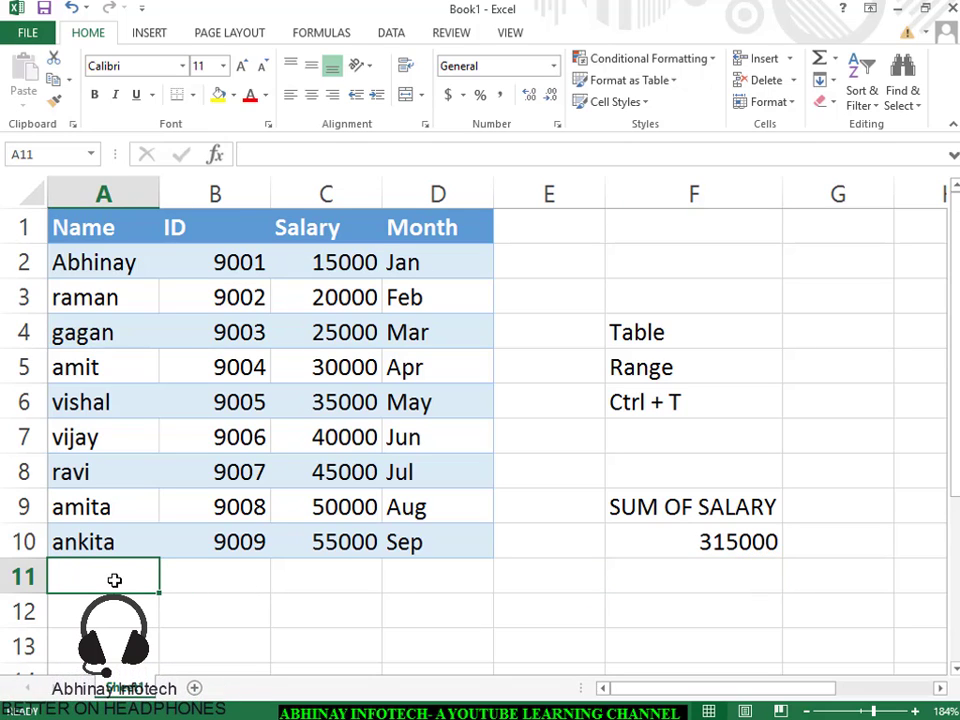
text(akshay)
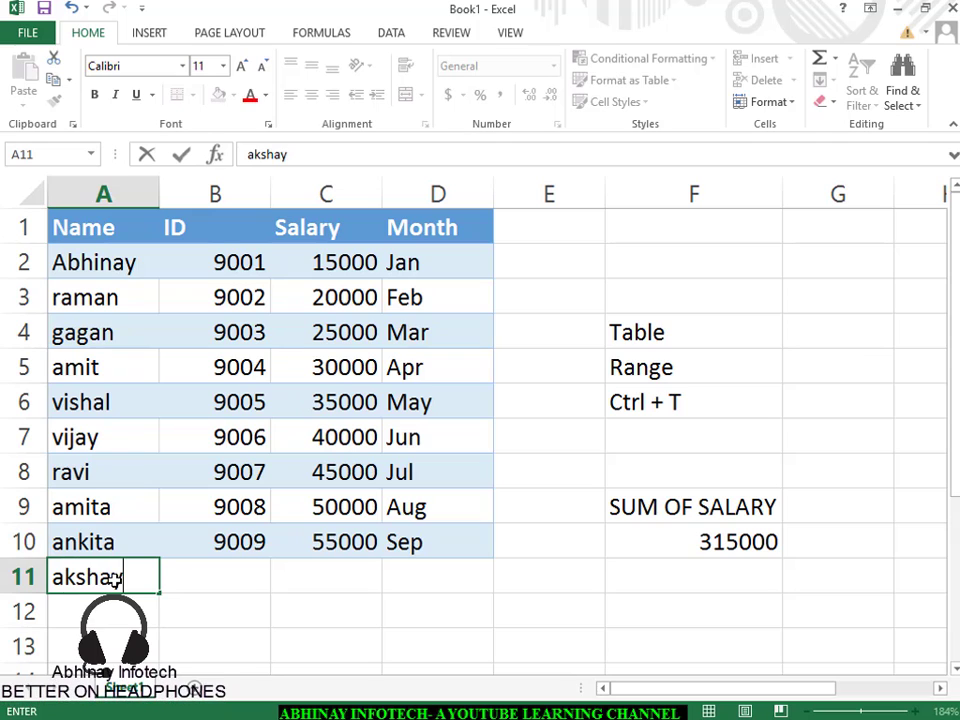
key(Tab)
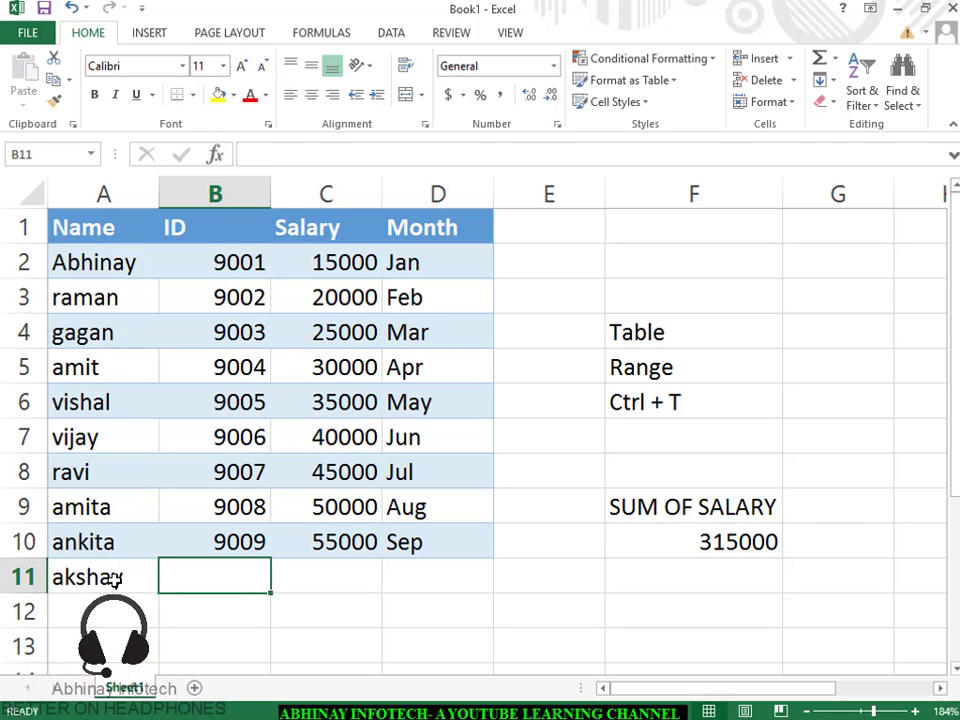
text(9010)
key(Tab)
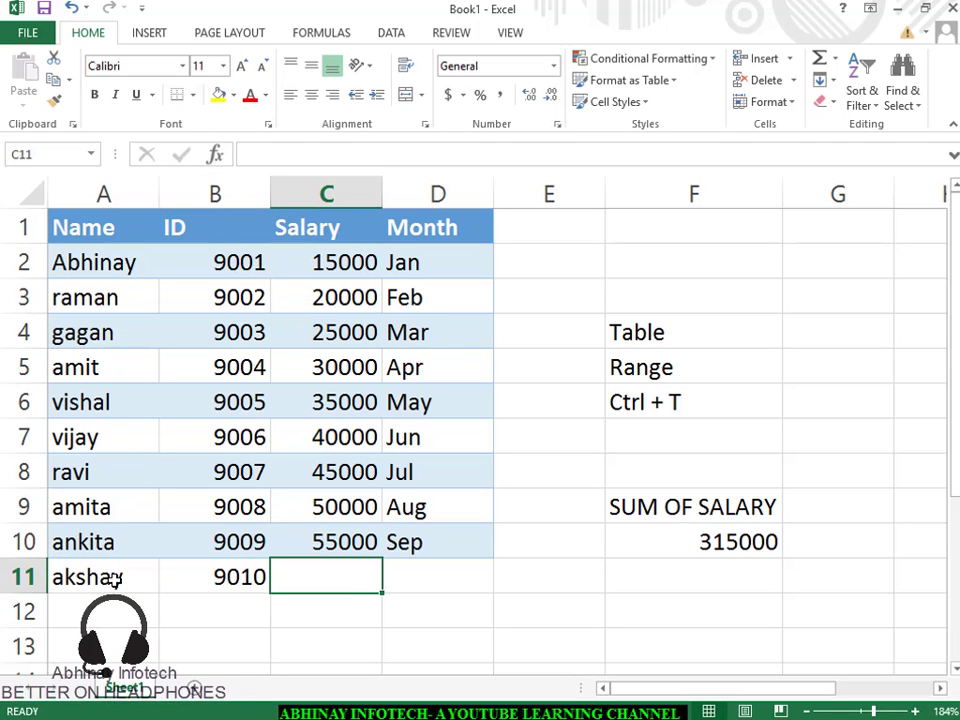
text(5000)
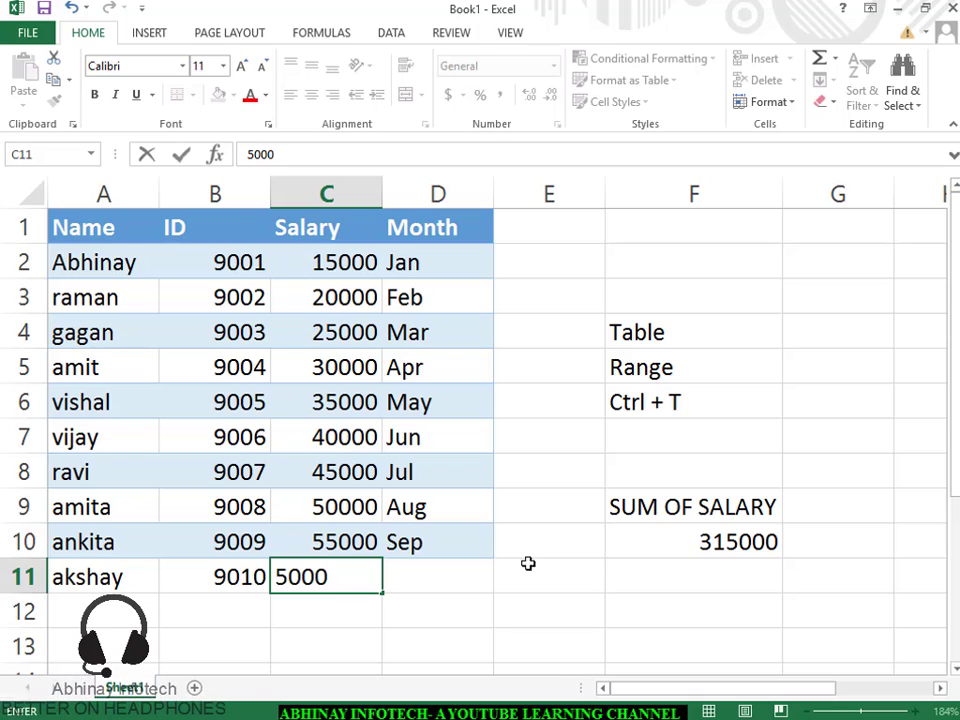
click(471, 575)
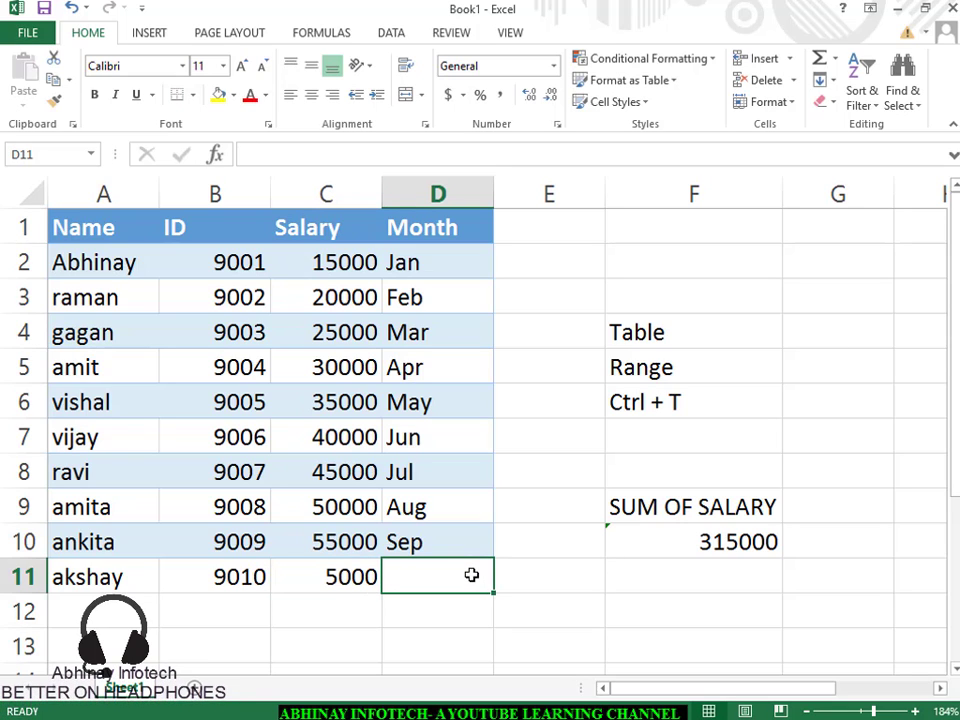
text(oCT)
key(Return)
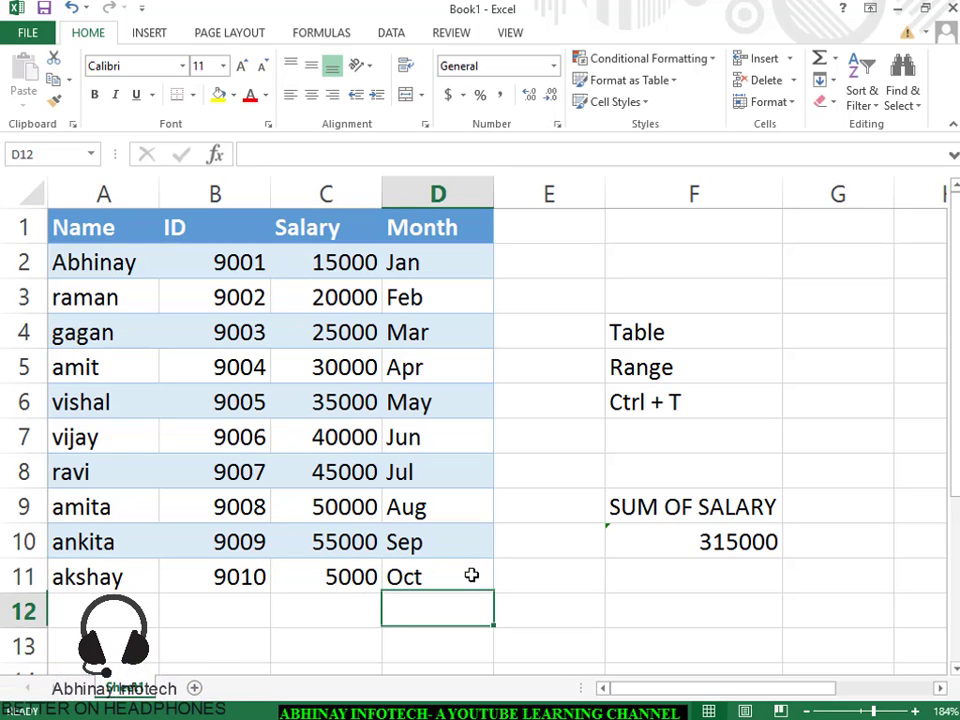
- Examine the error-checking options for the salary sum in F10 without applying any of them
click(664, 542)
click(584, 536)
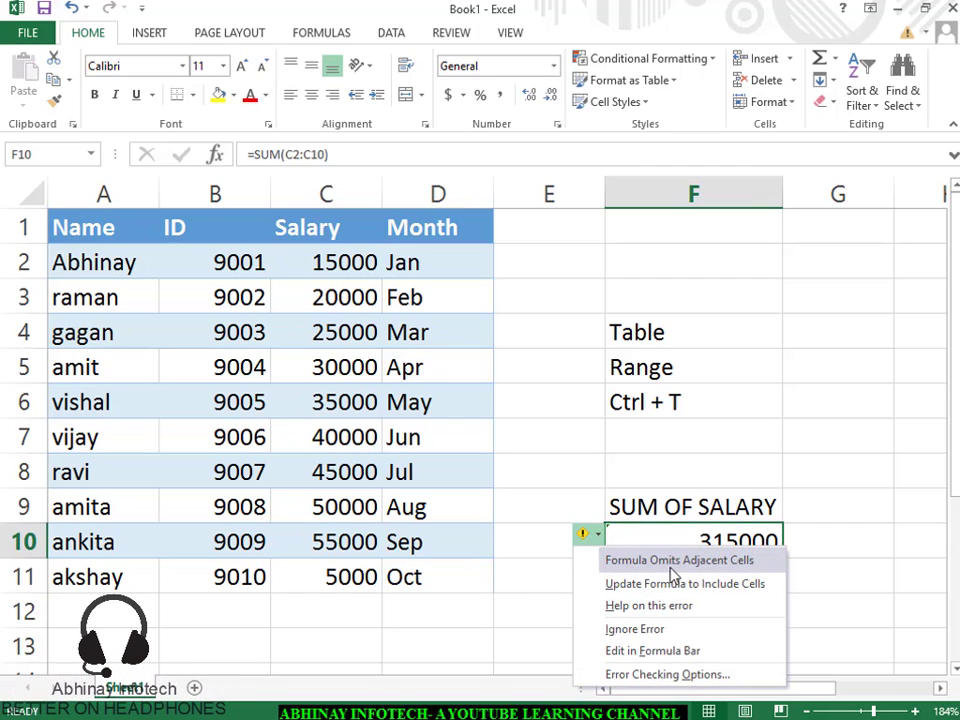
click(551, 561)
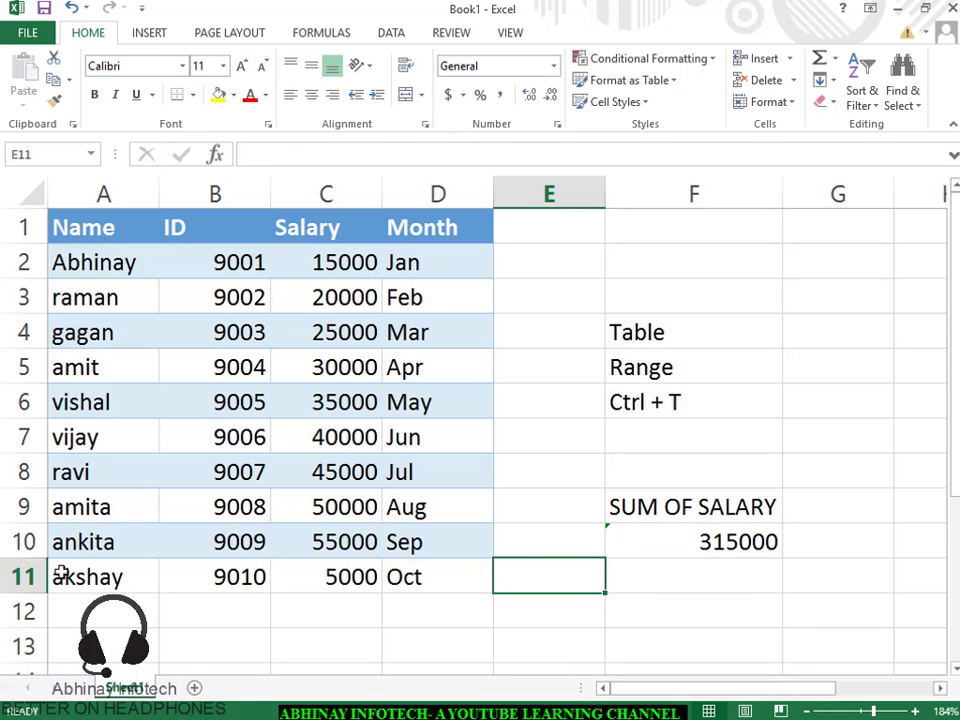
- Clear the contents of row 11 below the data range
click(27, 576)
key(Delete)
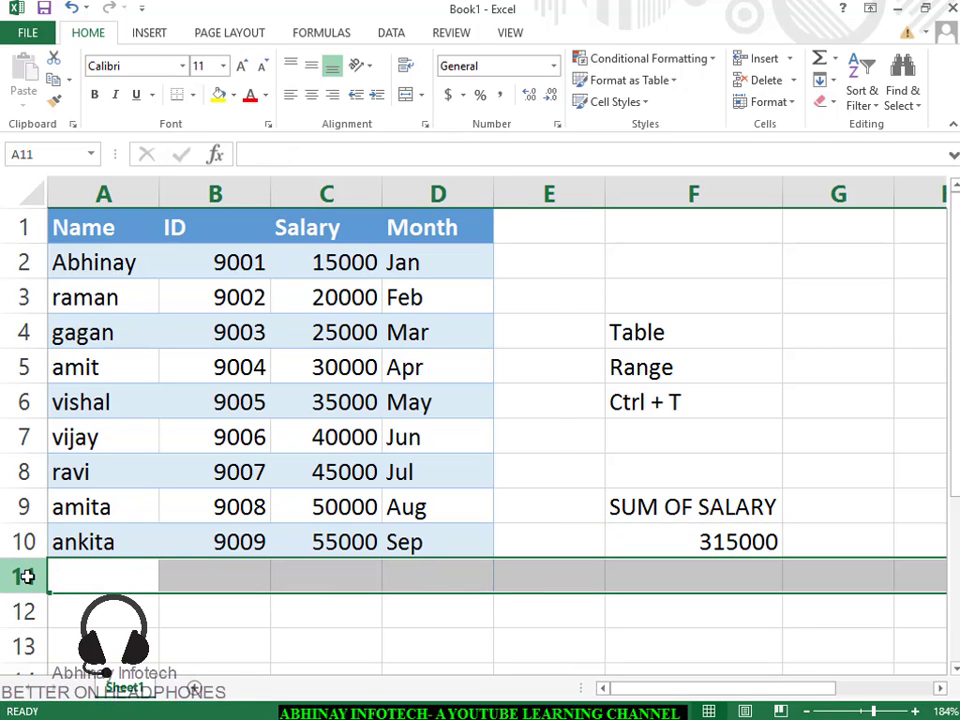
key(Right)
key(Left)
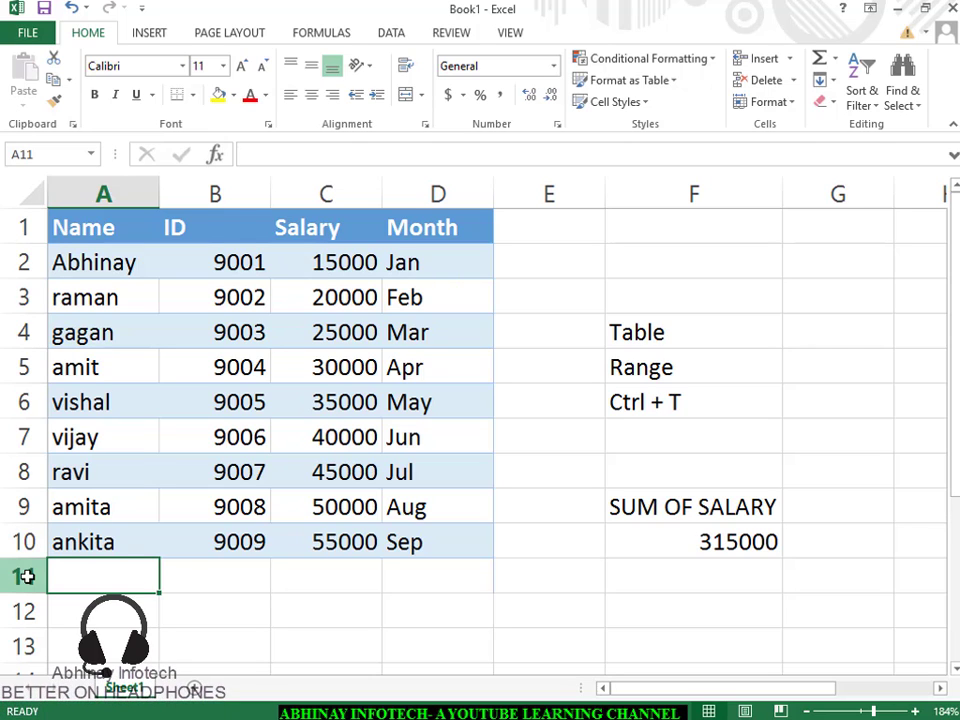
- Convert the data range A1:D10 to a table with headers
click(240, 364)
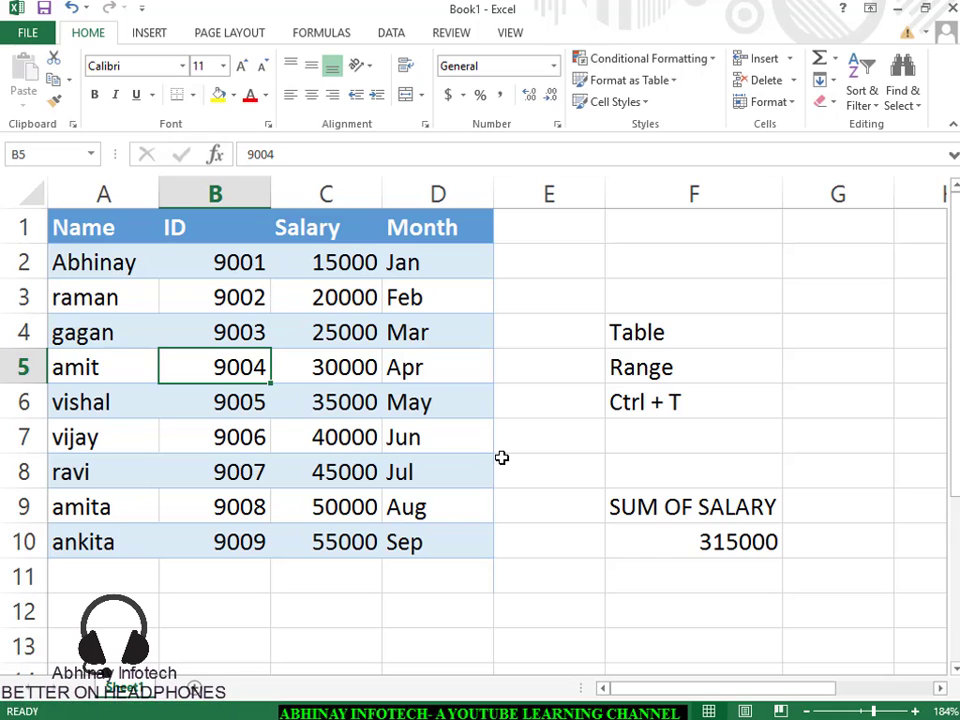
key(ctrl+t)
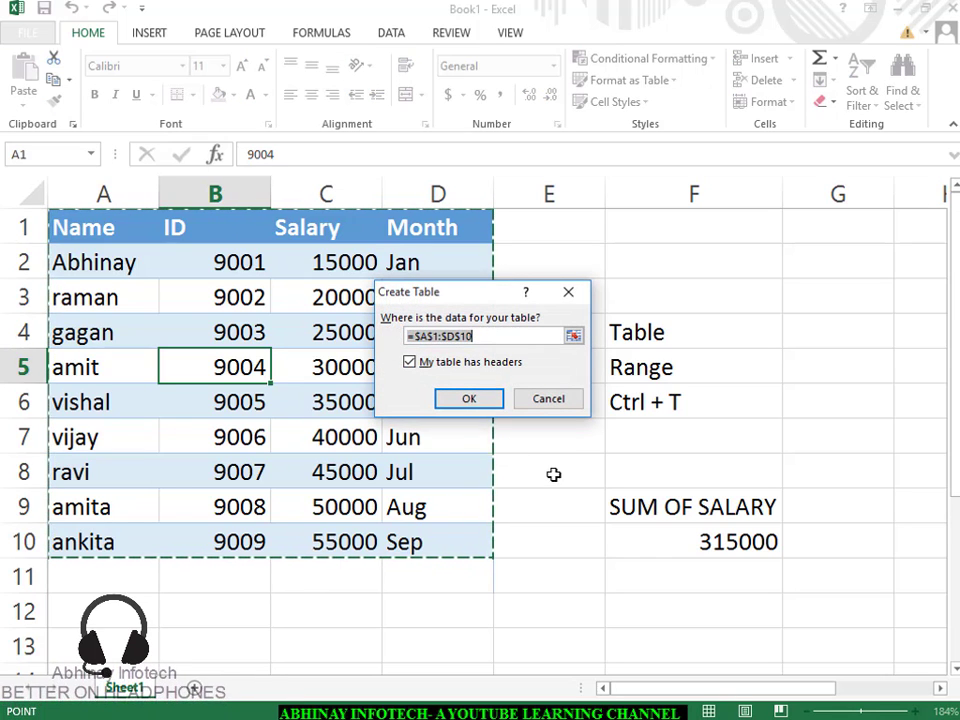
click(487, 398)
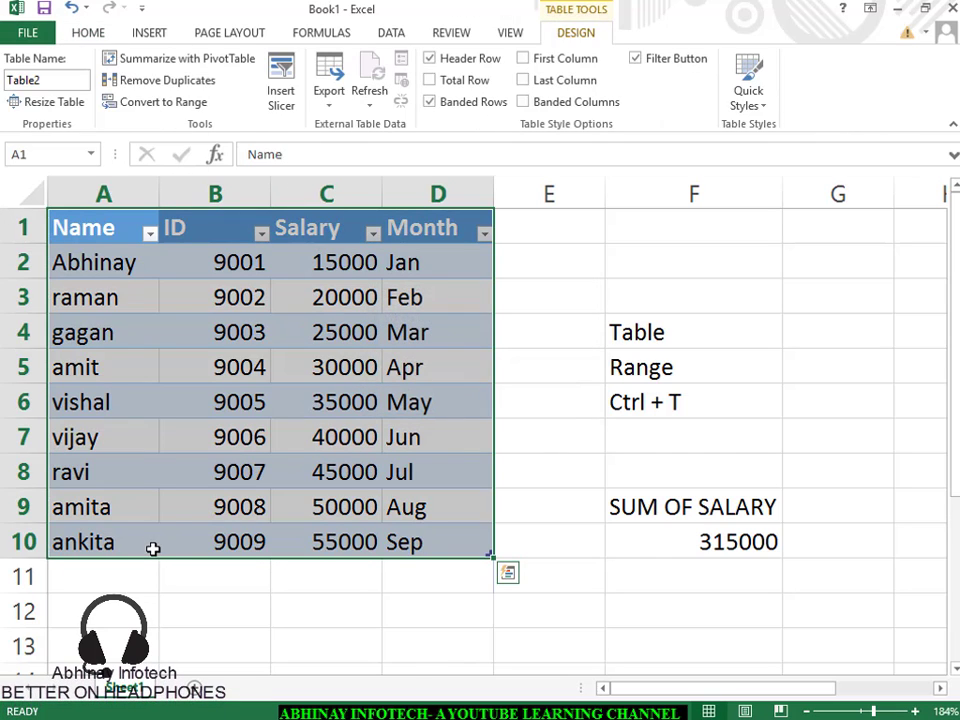
- Add a table record in row 11 with a first name, the next ID, salary 5000 and month Oct, and check the sum formula in F10
click(97, 576)
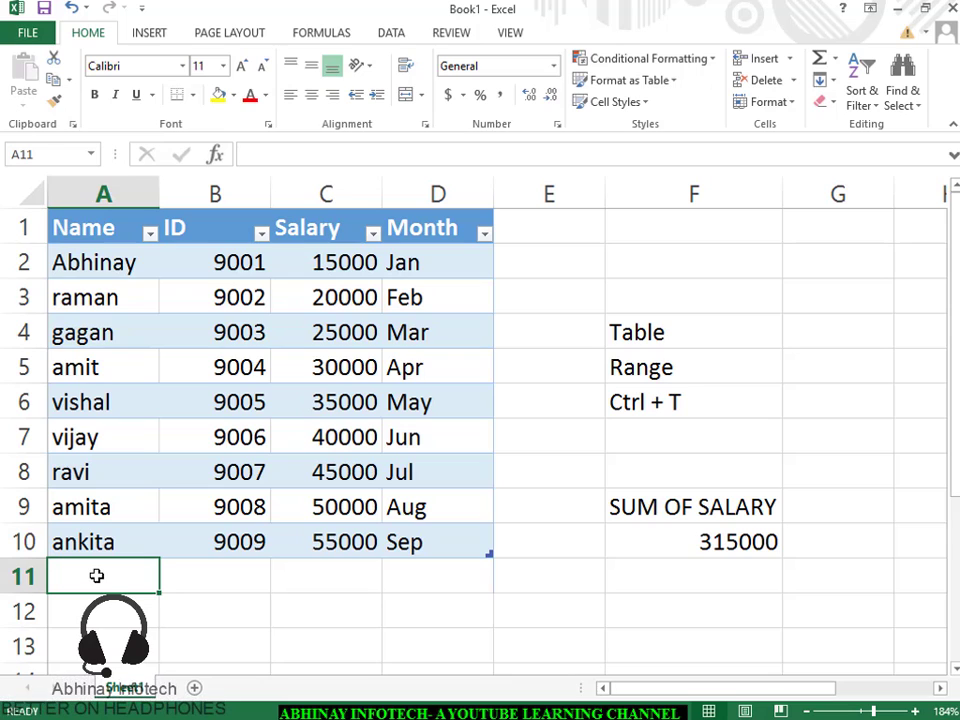
text(Ra)
key(BackSpace)
key(BackSpace)
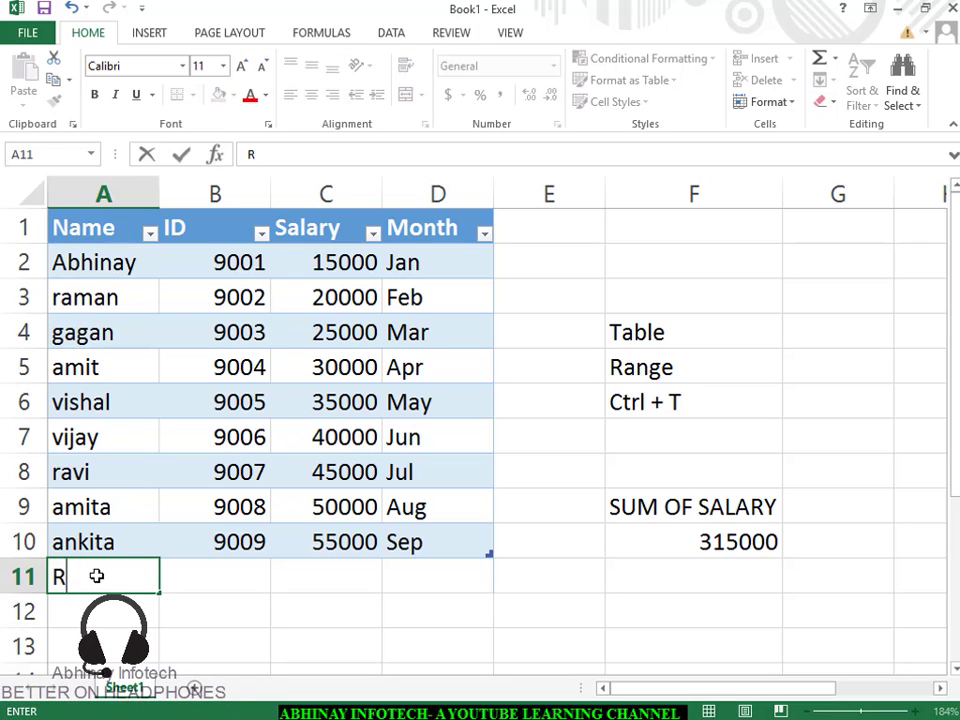
text(Akshay)
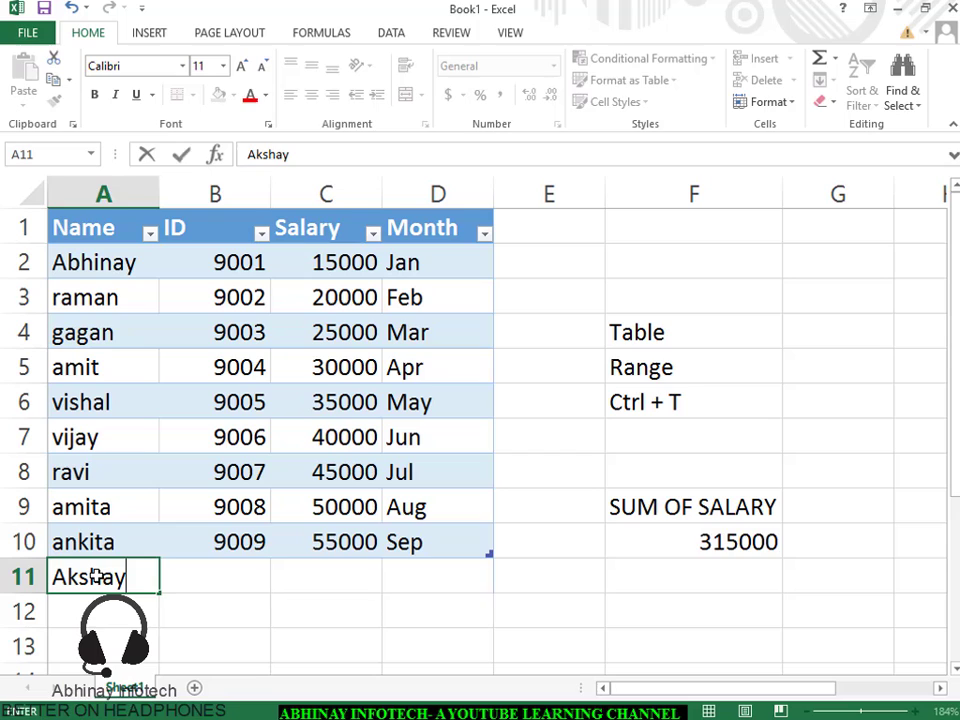
key(Tab)
text(9)
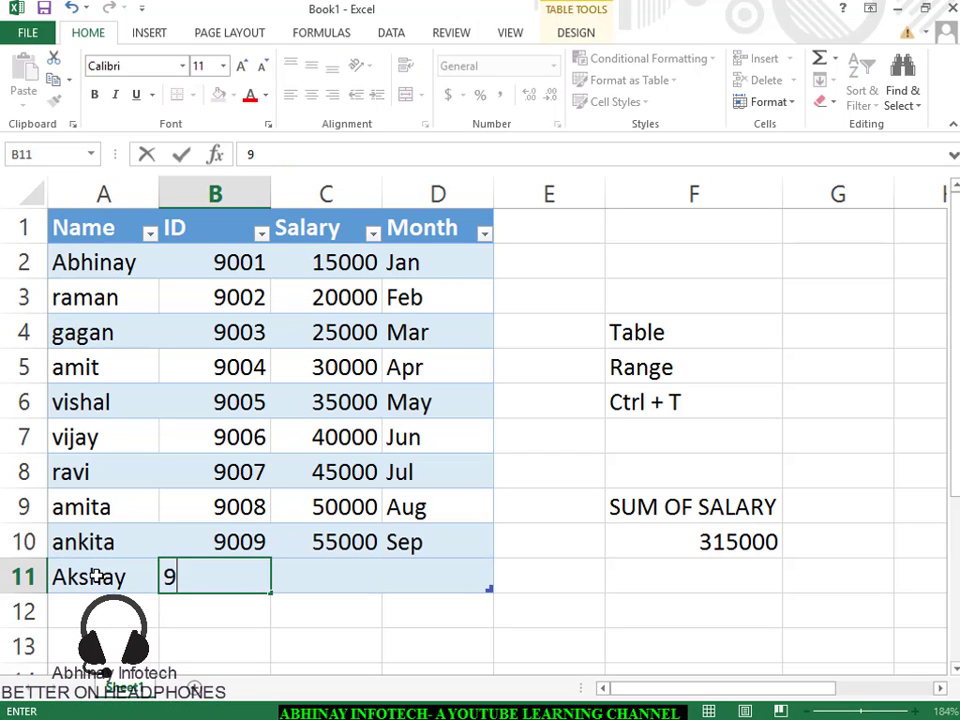
text(010)
key(Tab)
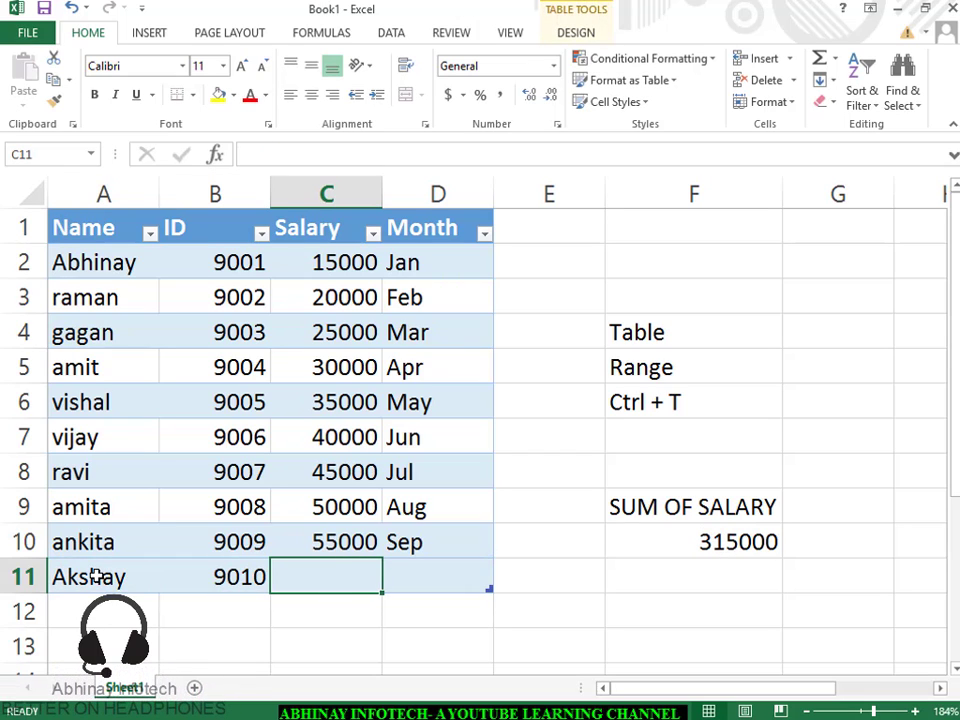
text(5000)
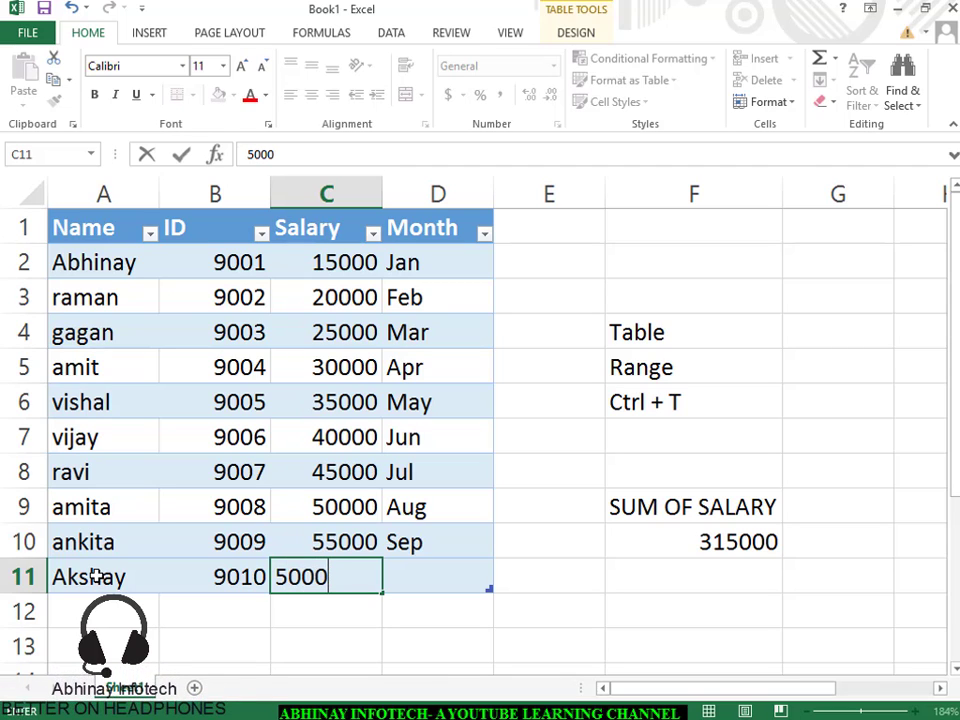
key(Tab)
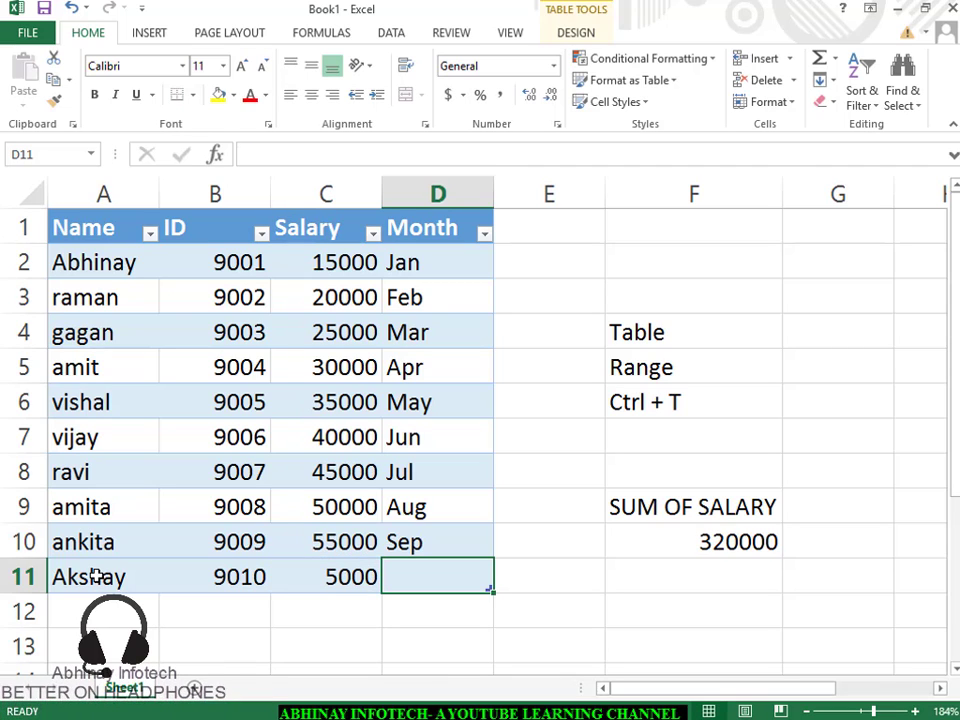
text(Oct)
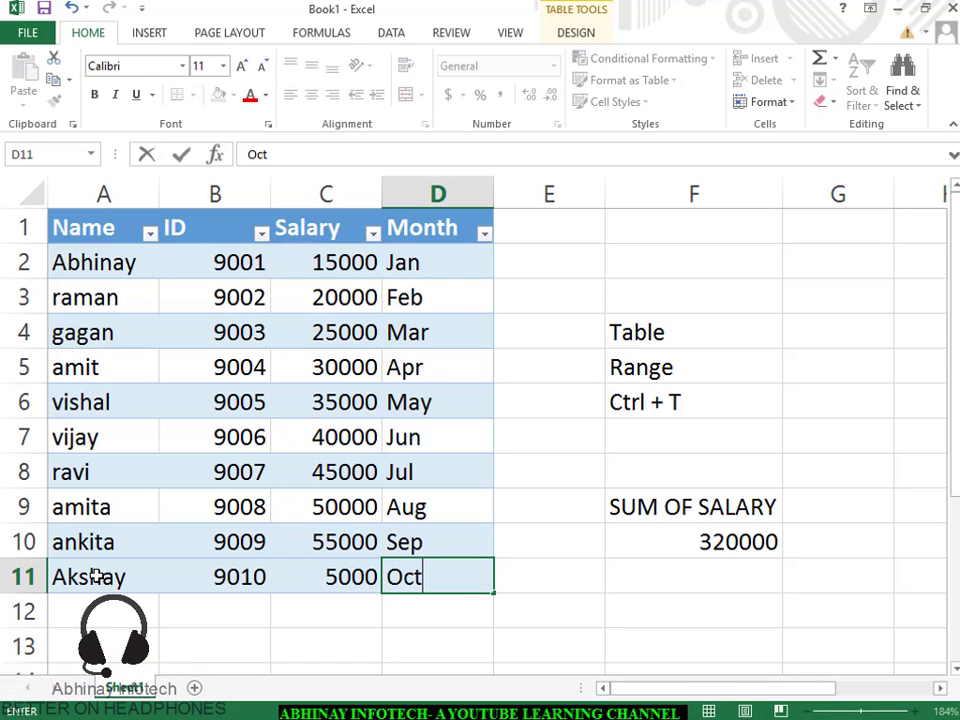
key(Return)
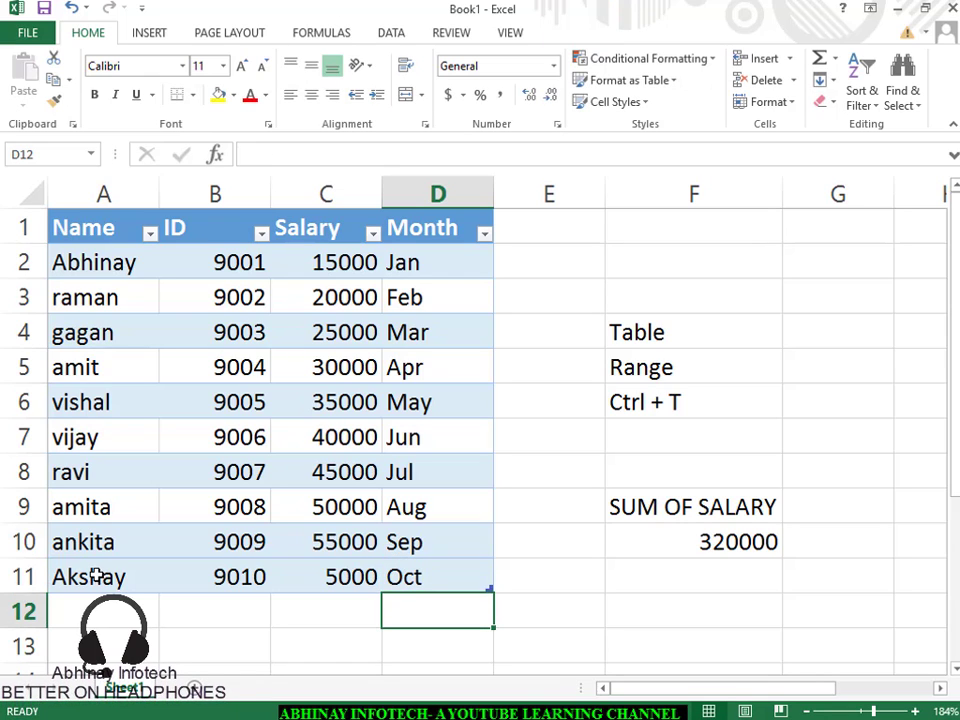
click(690, 544)
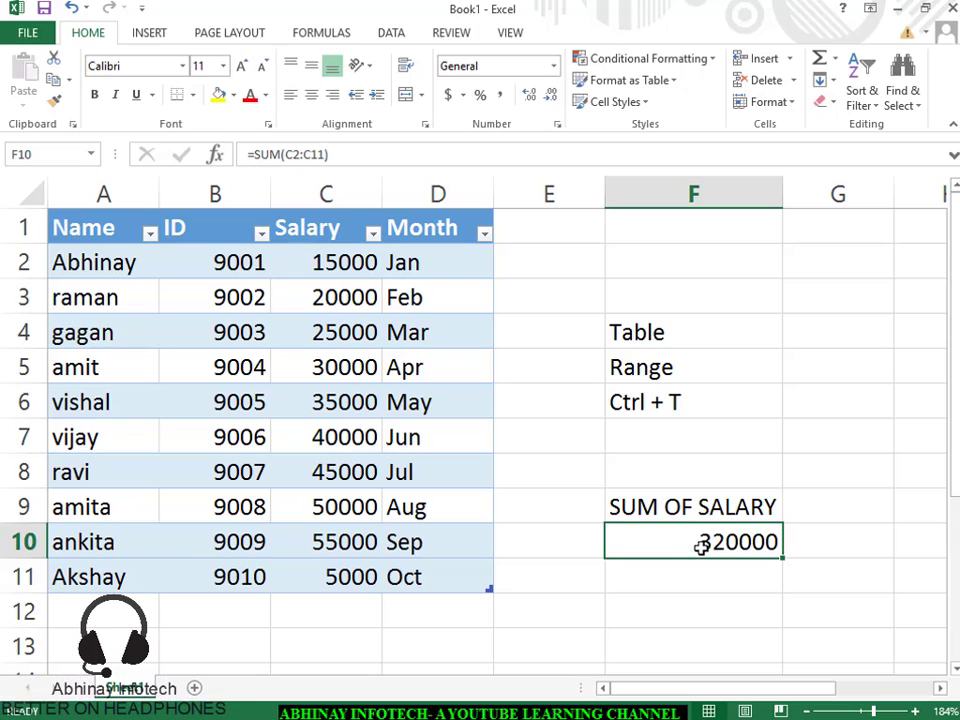
click(648, 260)
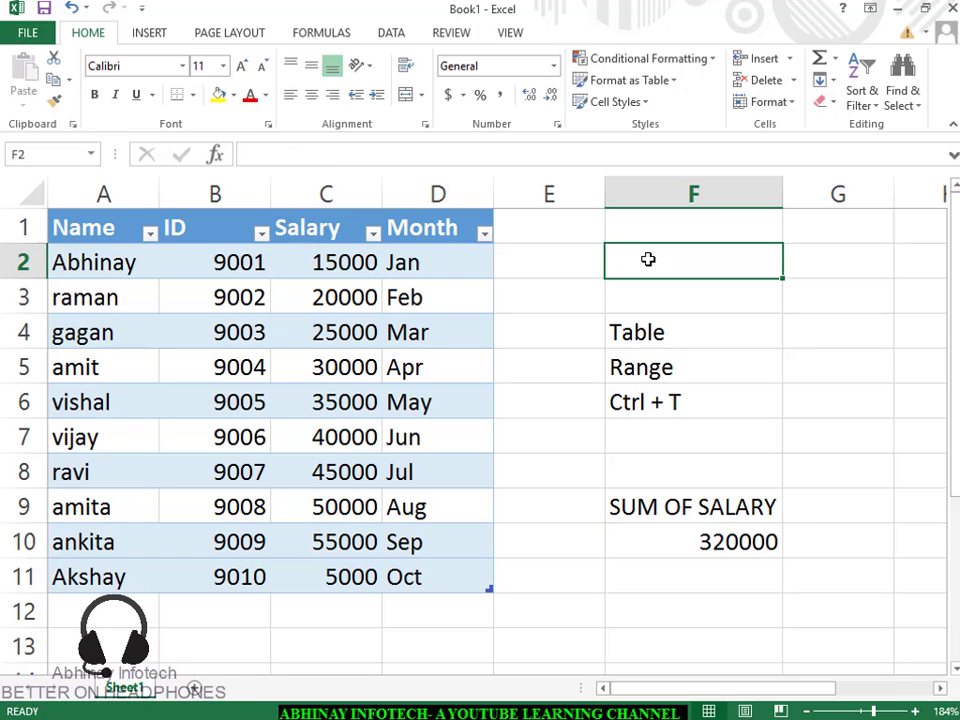
text(F)
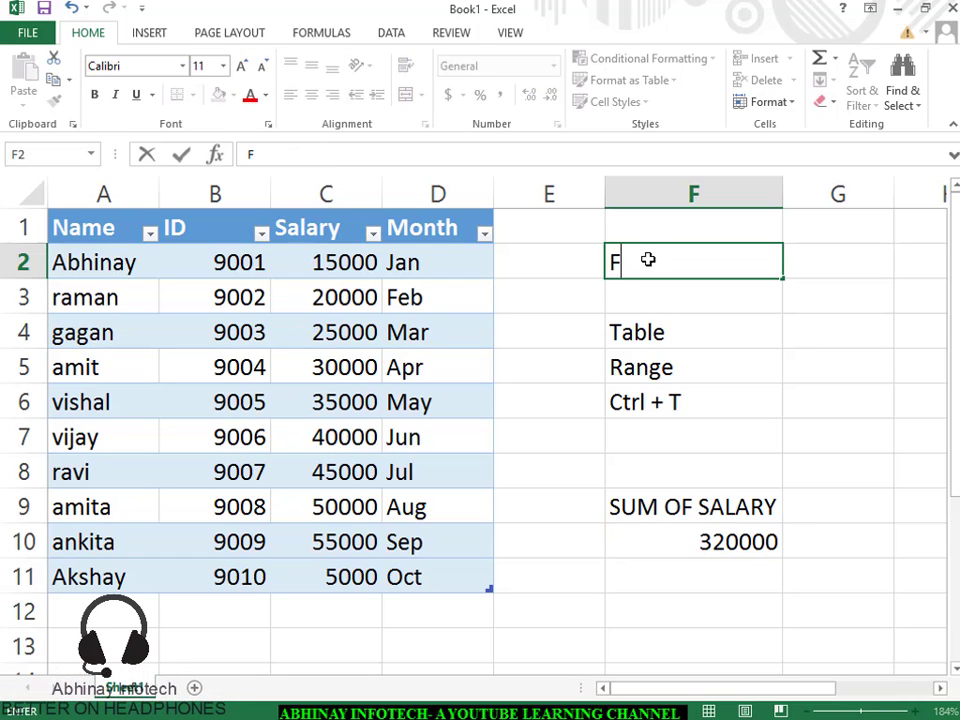
key(BackSpace)
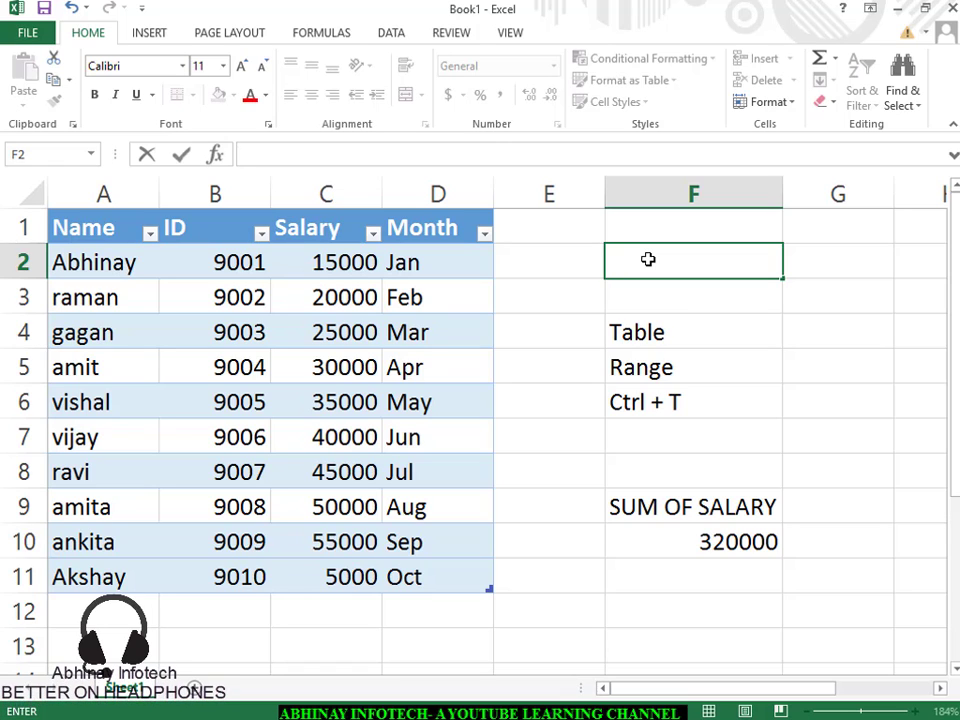
- Inspect the table's design options and its table name without changing them
click(309, 352)
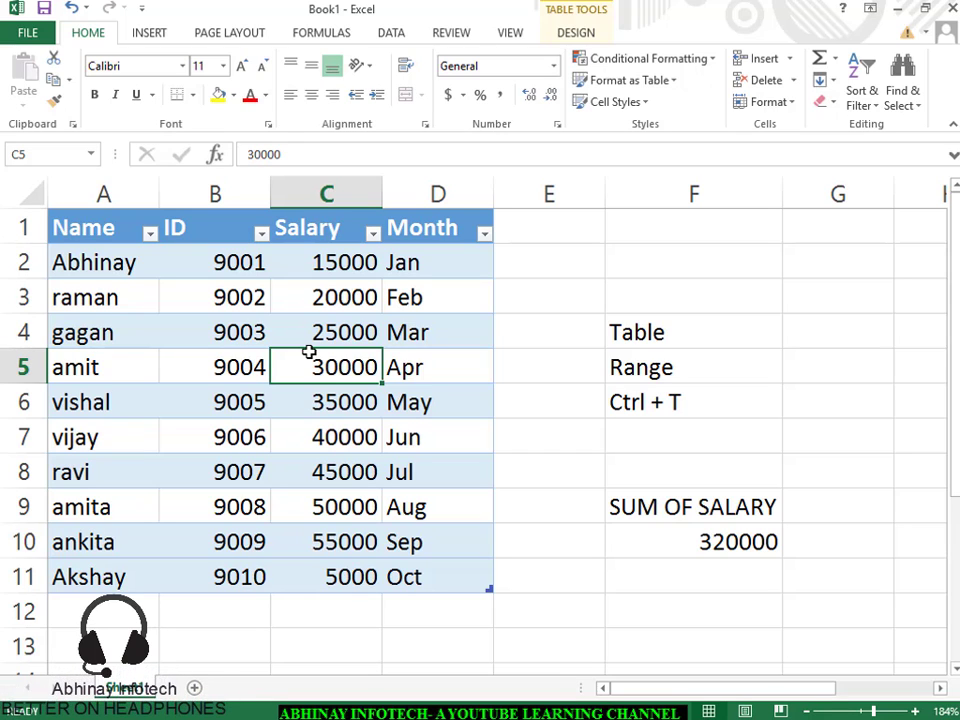
click(590, 36)
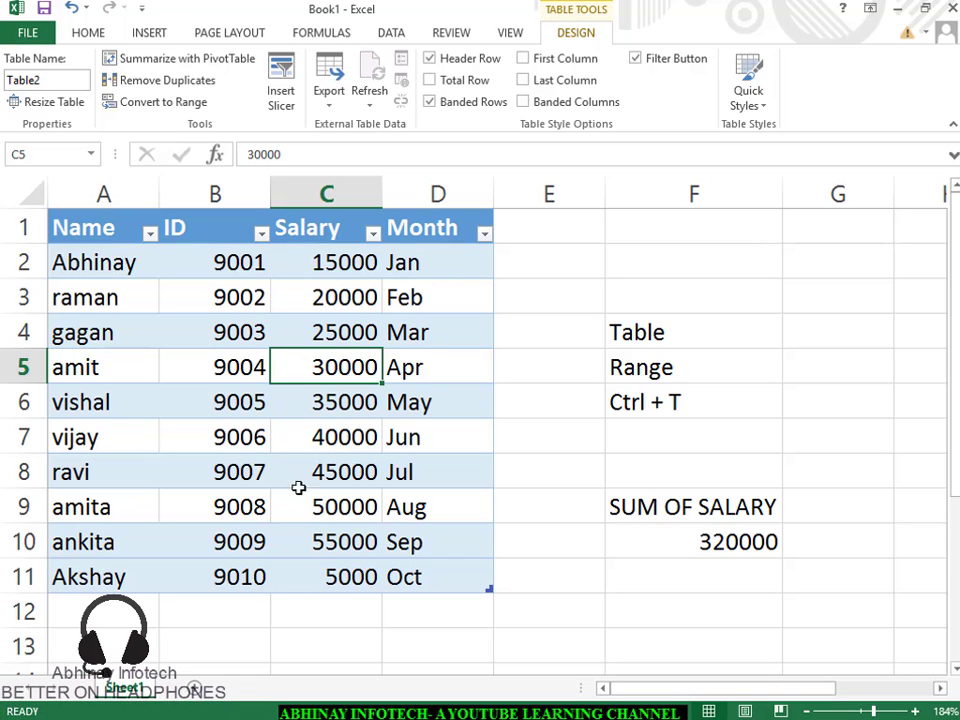
click(47, 83)
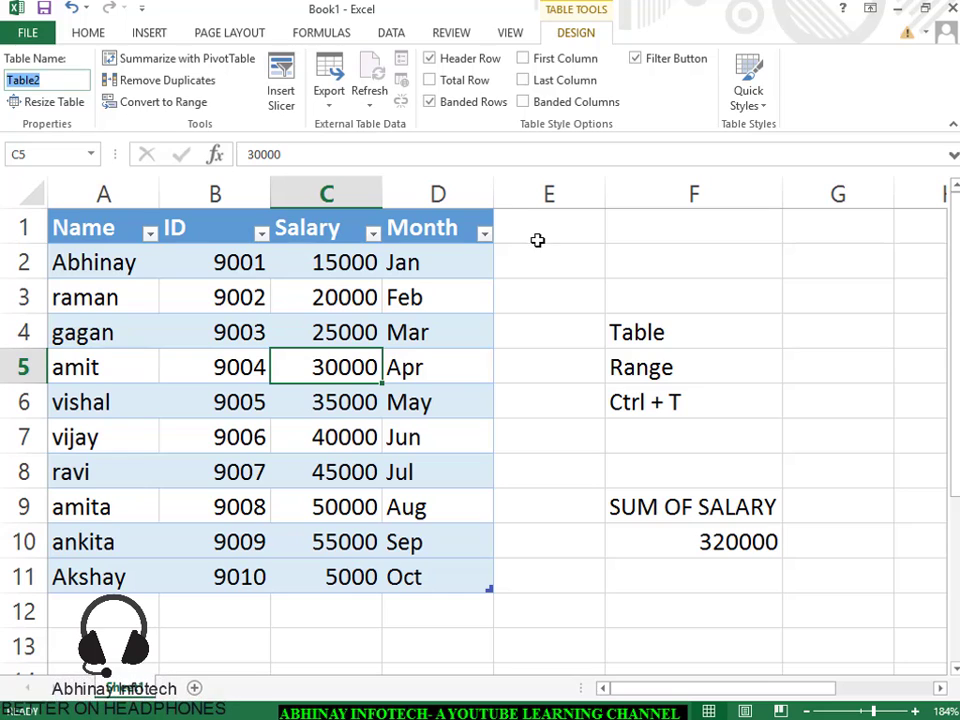
- Extend the table with an HRA column in column E, entering 10000 in E2 and 15000 in E3
click(536, 226)
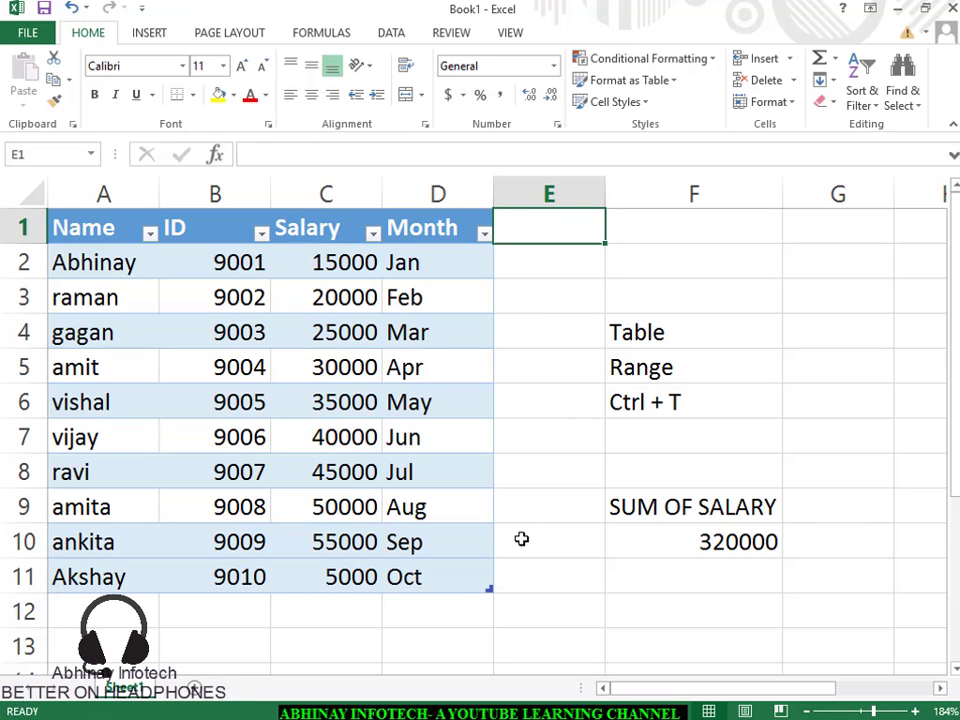
text(HRA)
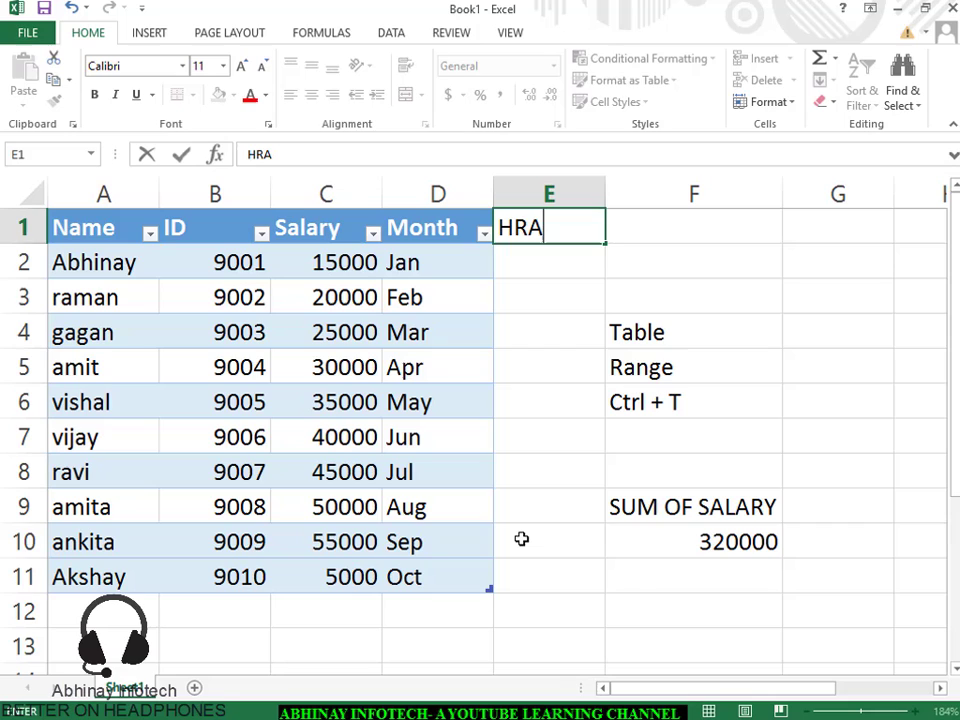
key(Return)
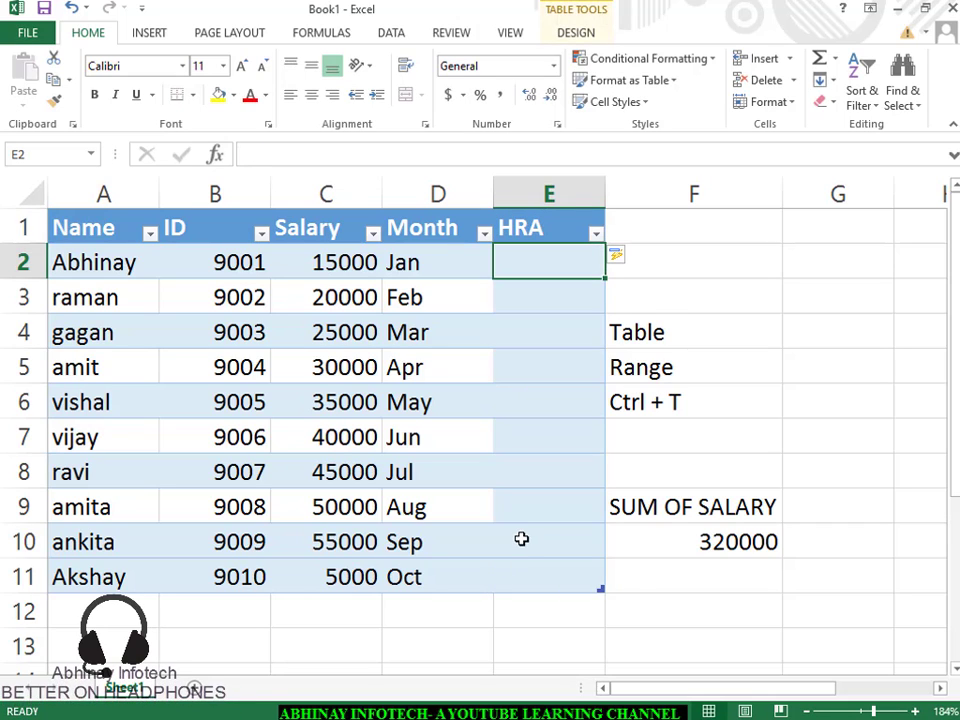
text(1)
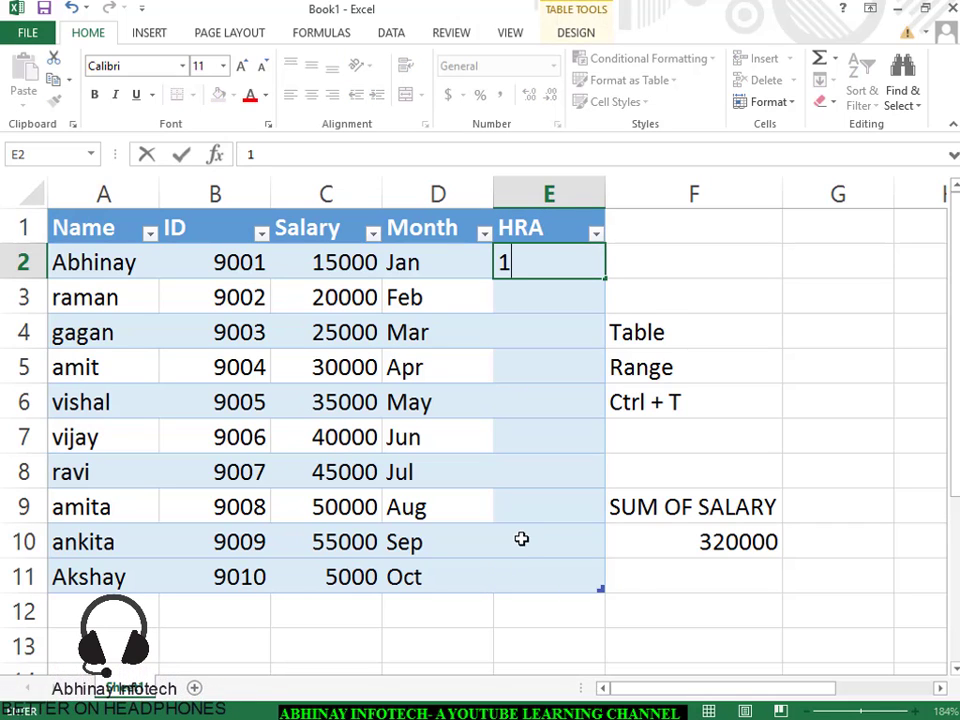
text(0000)
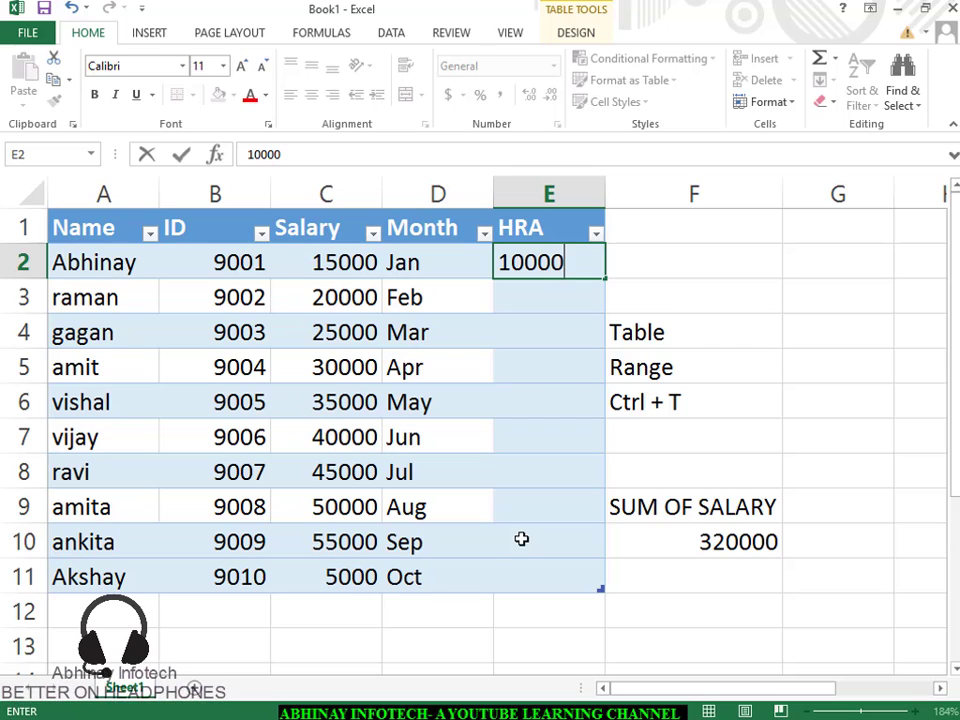
text(.)
key(BackSpace)
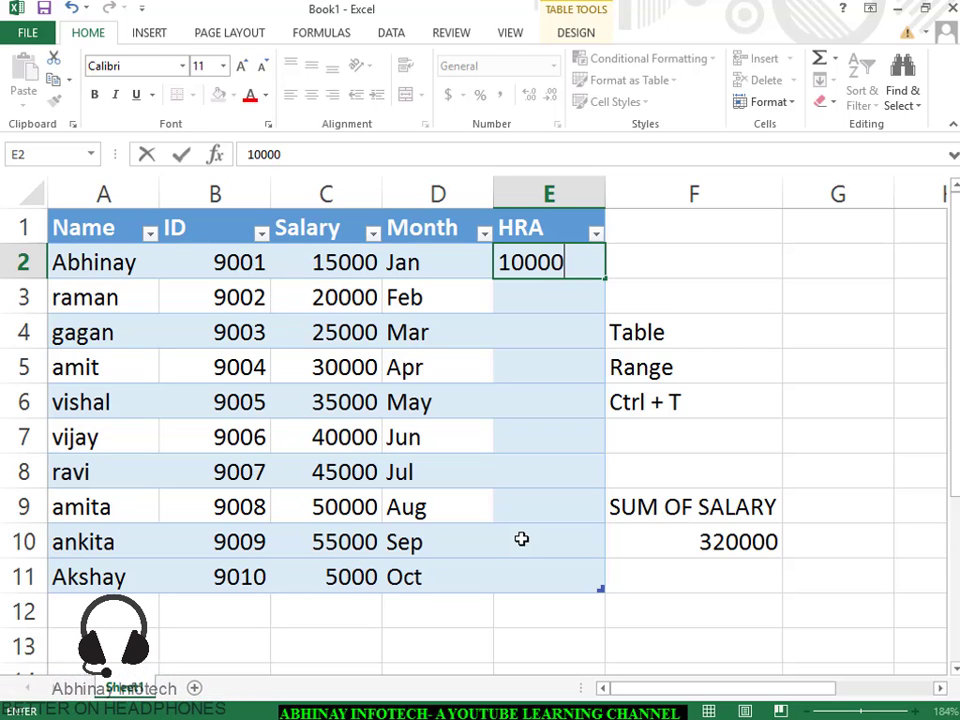
key(Return)
text(15000)
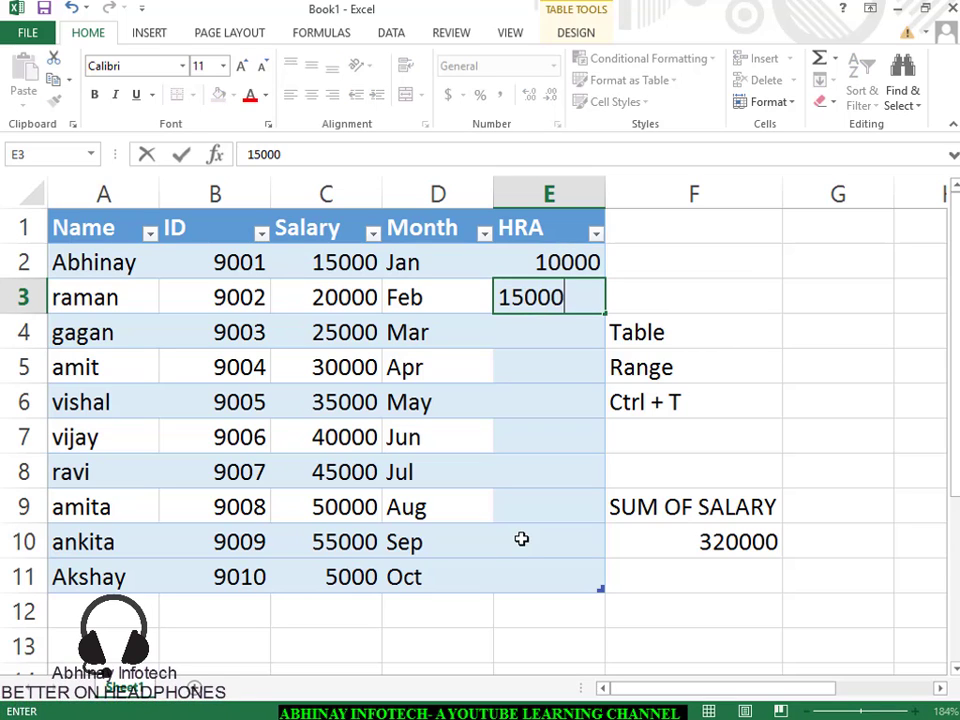
key(Return)
- Fill the HRA series from E2:E3 down to the table's last row
drag(596, 262, 596, 300)
click(614, 319)
double_click(603, 313)
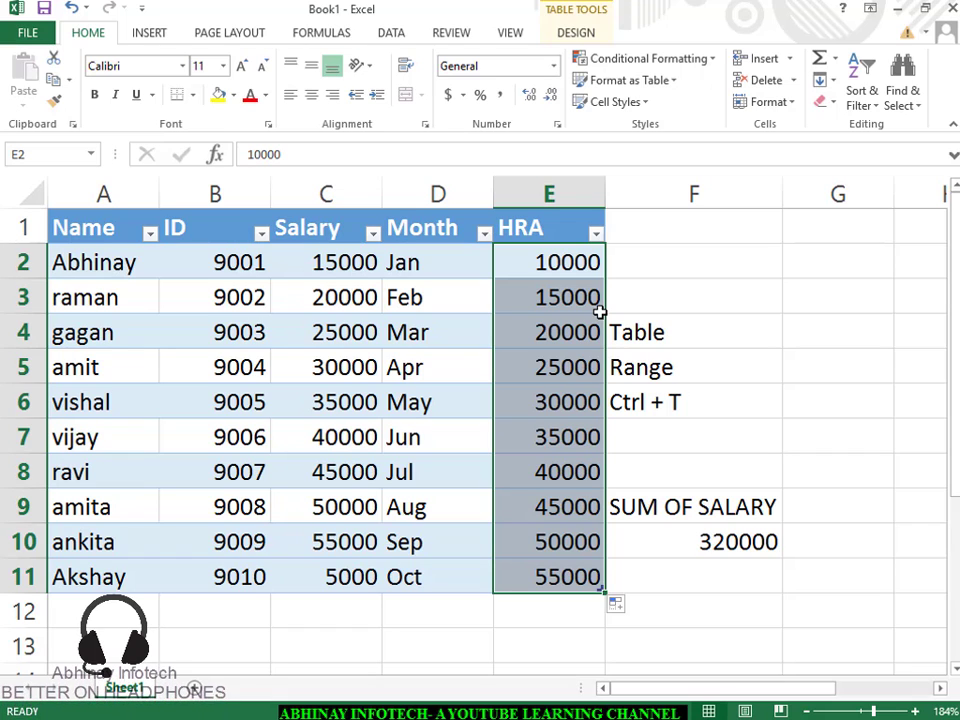
- Resize the table to A1:D11 so that the HRA column is excluded
click(567, 32)
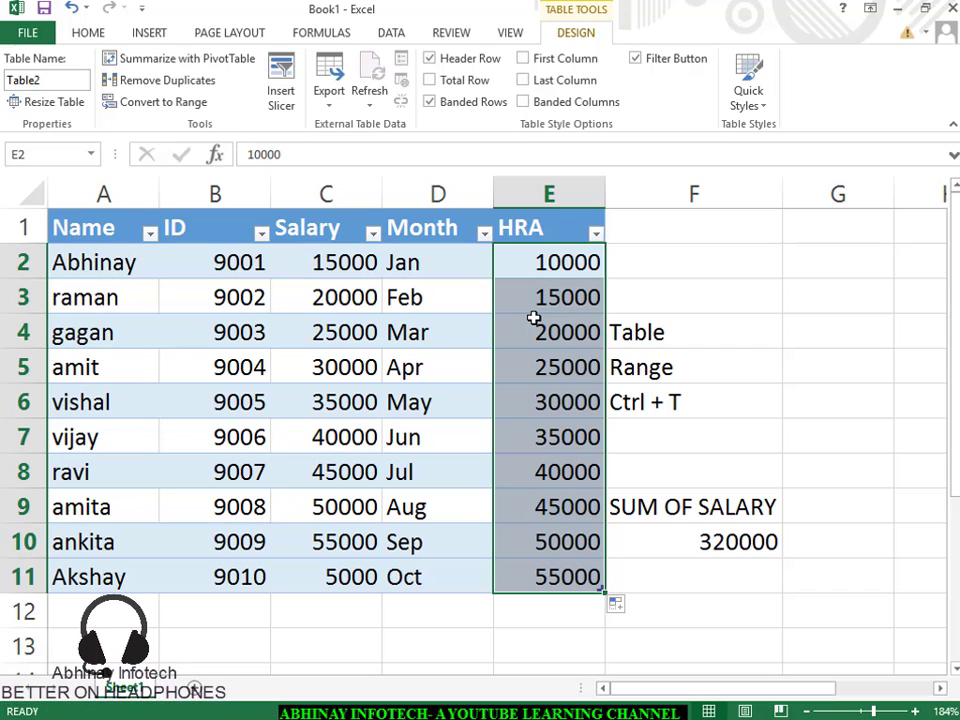
click(488, 303)
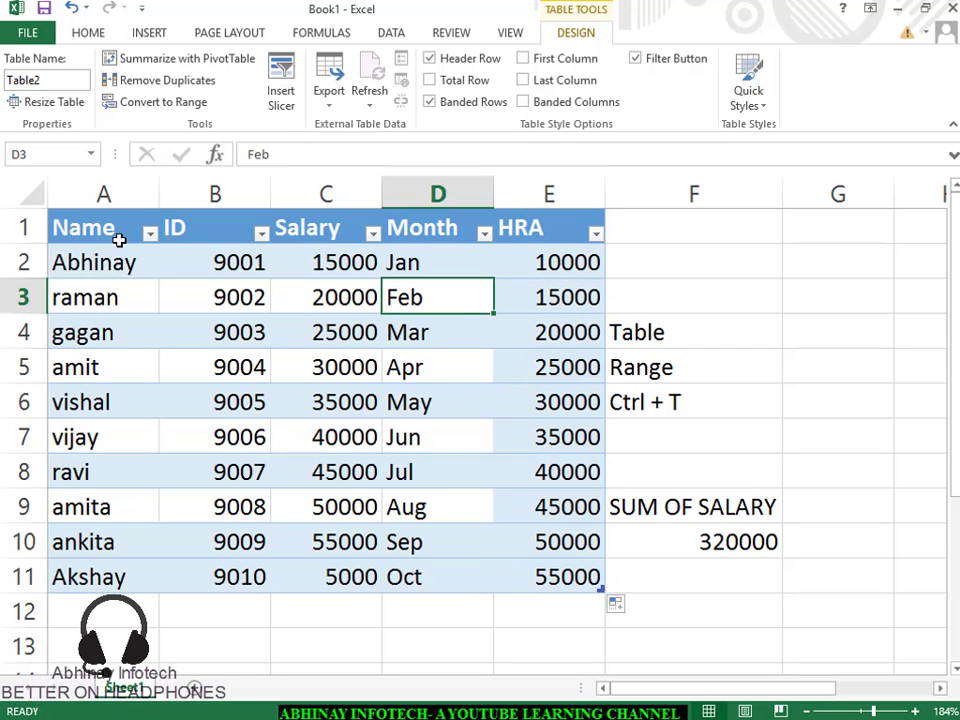
click(45, 102)
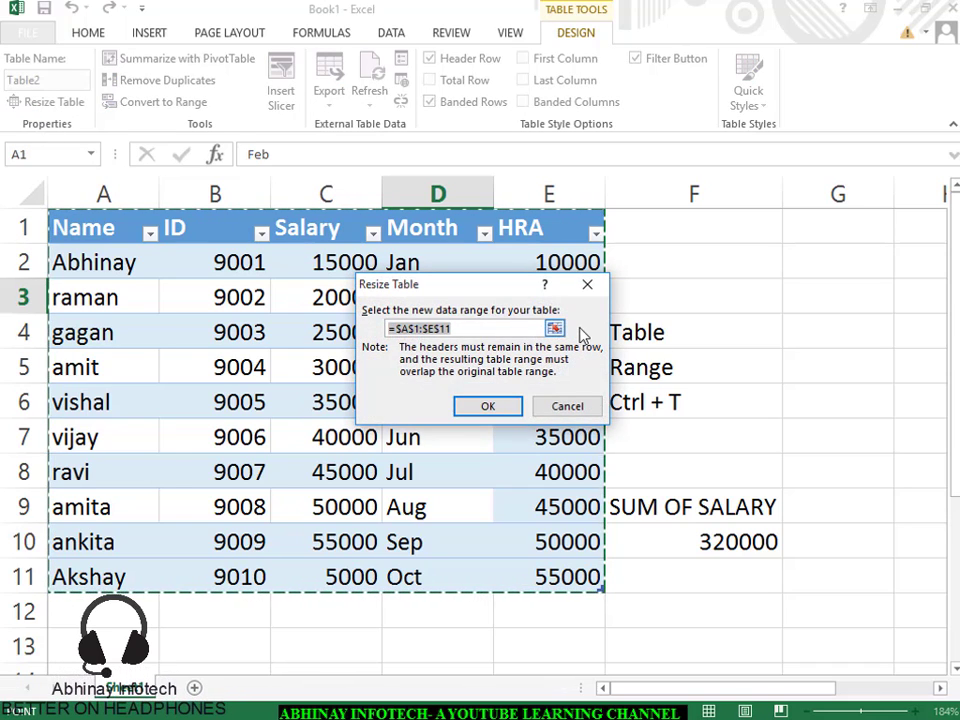
click(440, 328)
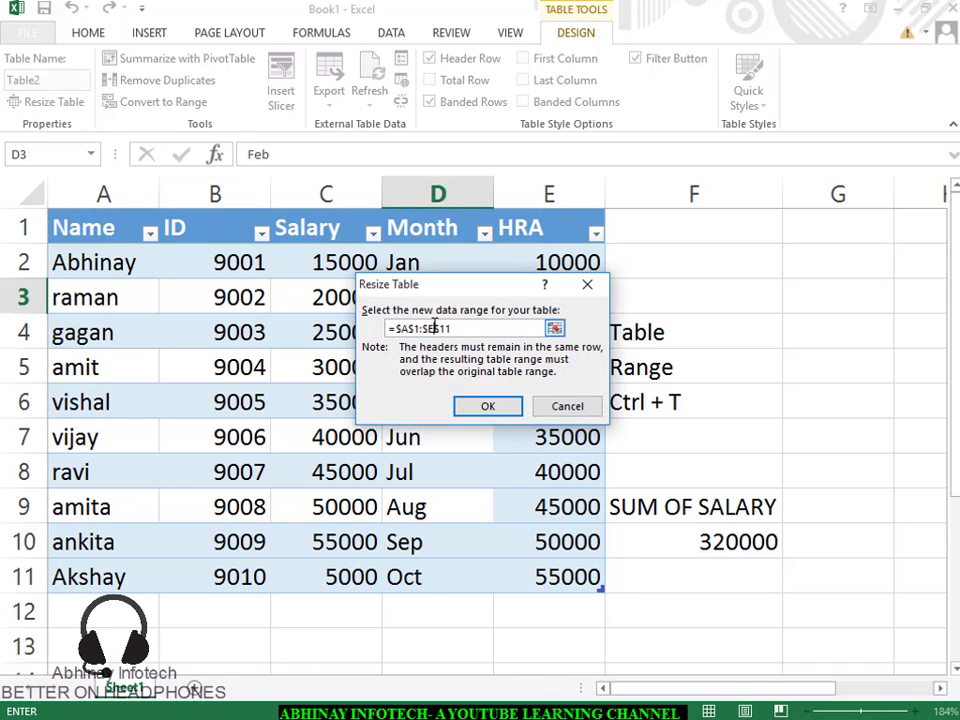
key(BackSpace)
text(d)
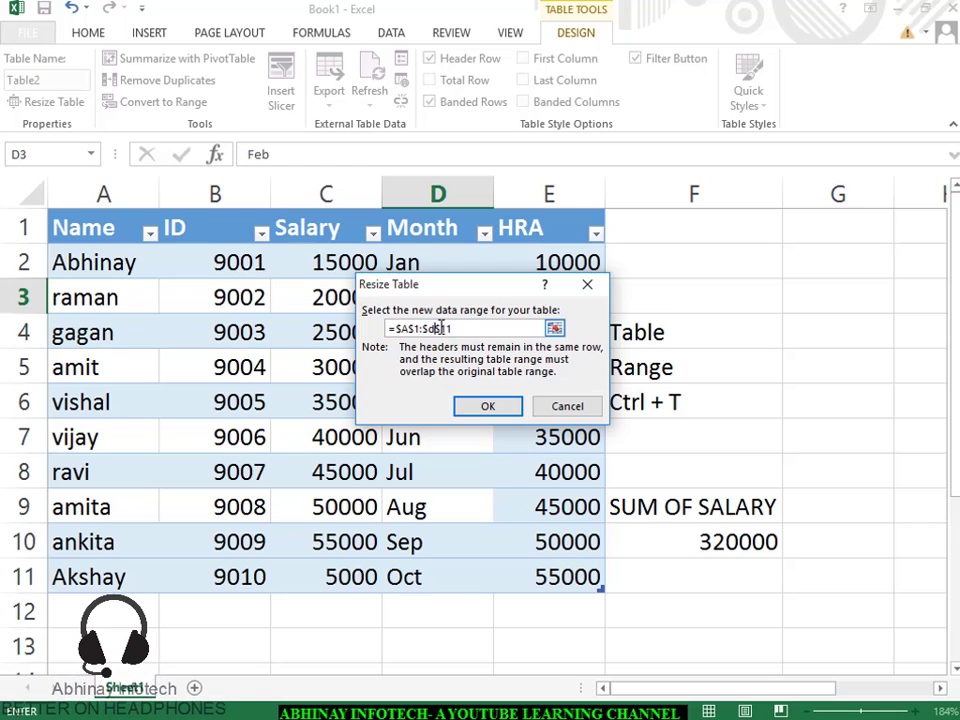
click(482, 412)
- Delete the HRA column E from the sheet, along with the blank column inserted in its place
drag(562, 230, 558, 578)
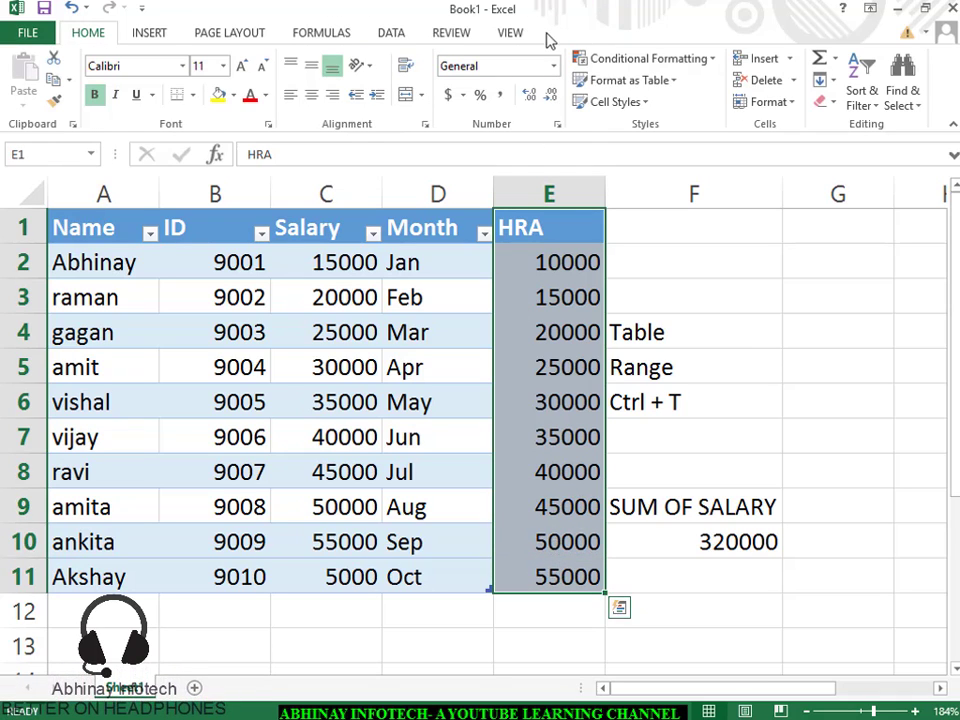
click(543, 190)
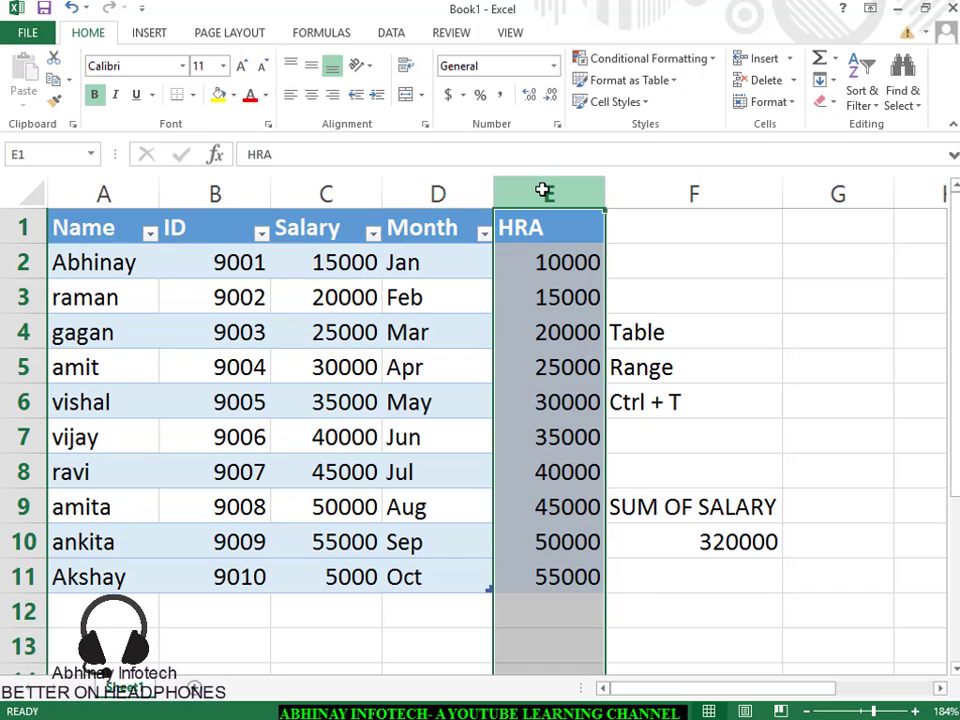
key(ctrl+minus)
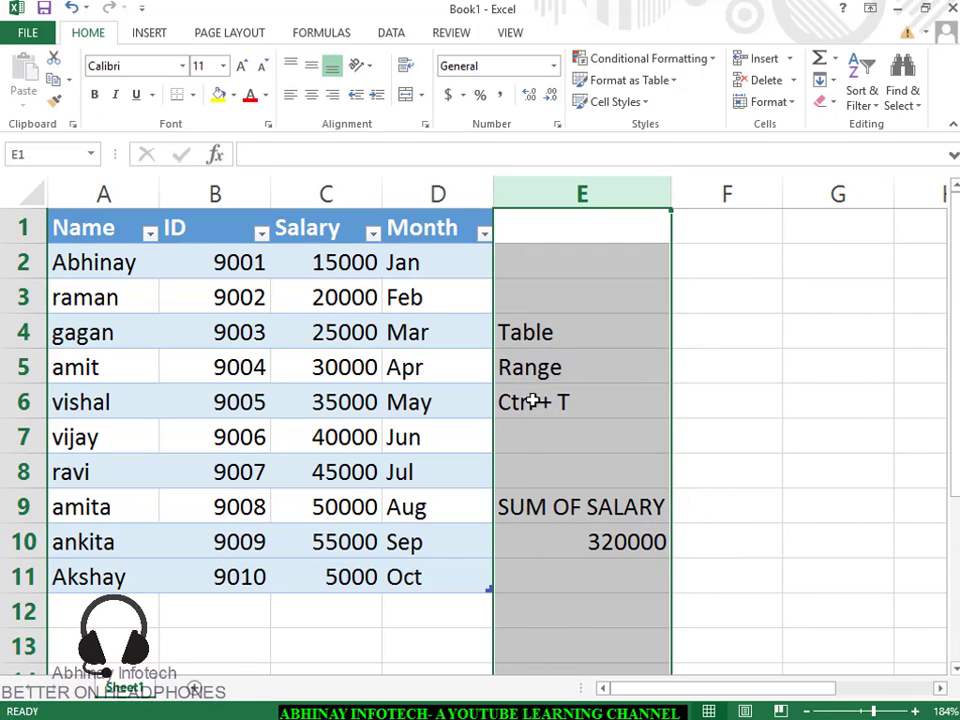
key(ctrl+plus)
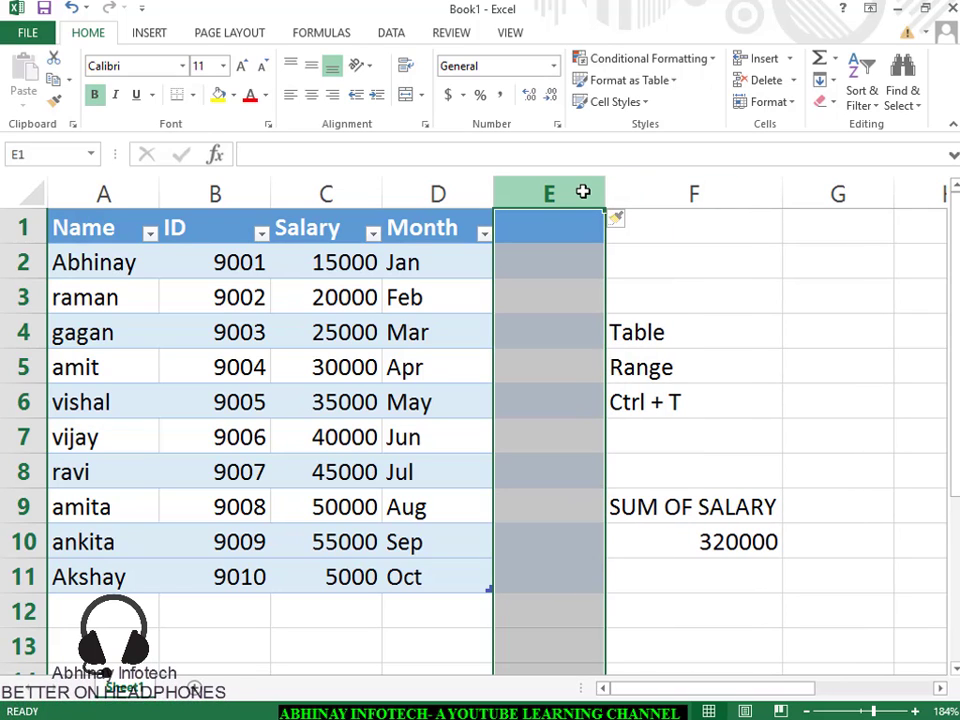
key(ctrl+minus)
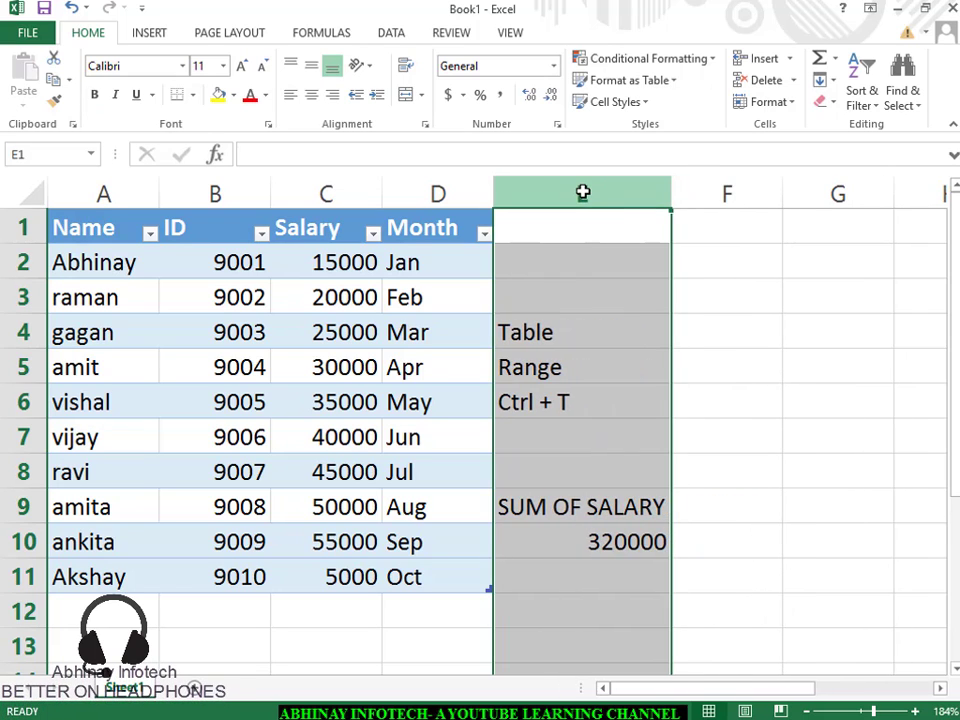
- Change the ID in B9 to duplicate the one in B3
click(270, 264)
click(566, 34)
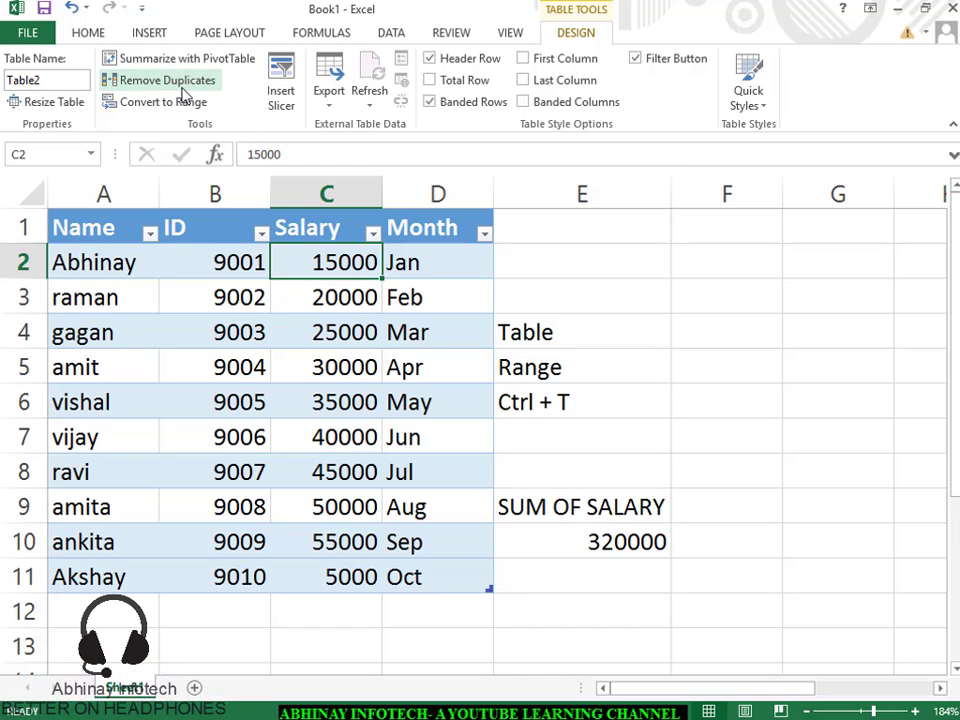
click(202, 297)
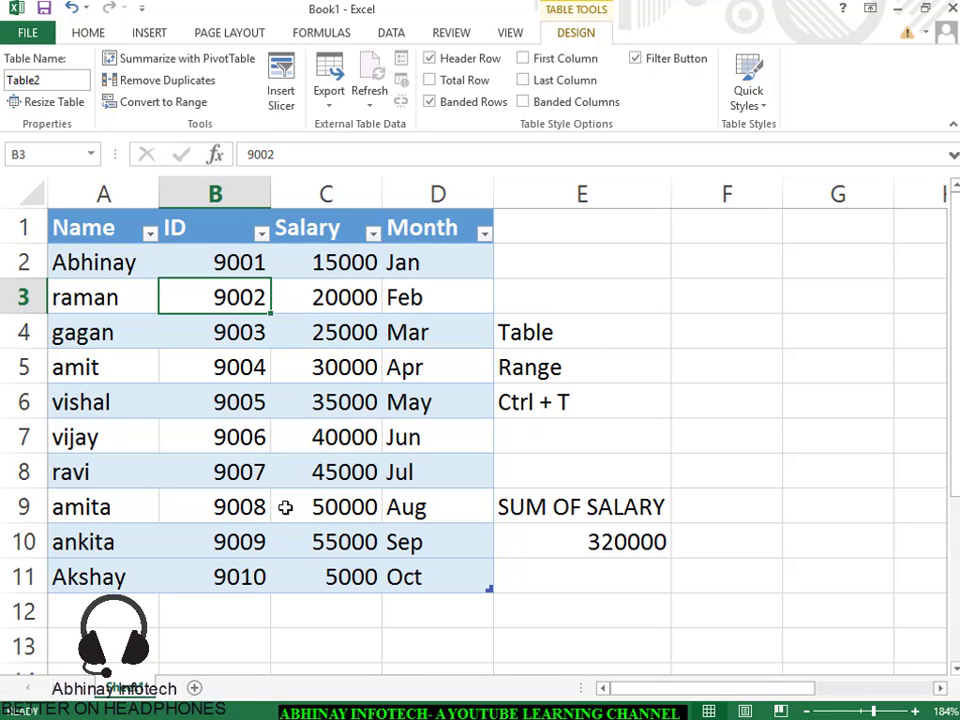
click(249, 500)
text(9)
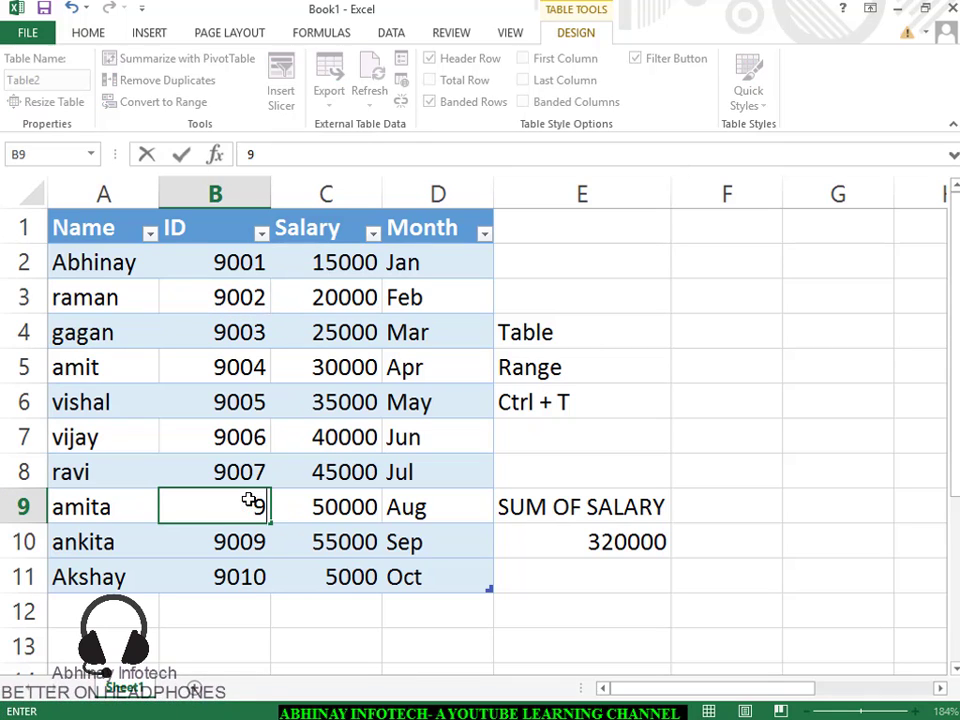
text(002)
key(Return)
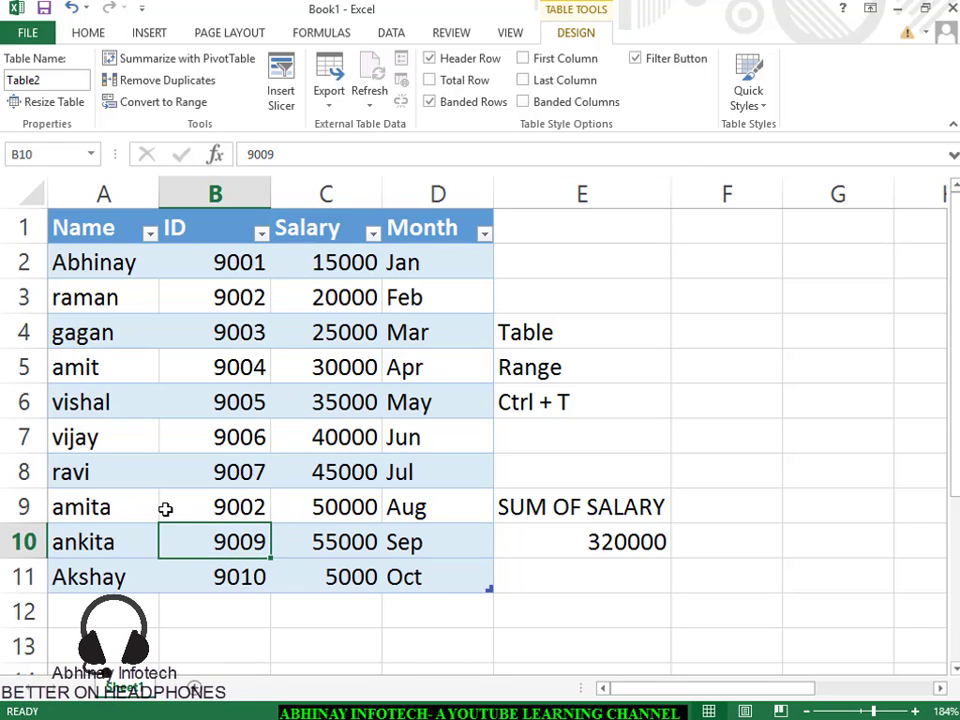
- Enter the first name from A3 in capital letters in A9
click(136, 510)
text(RAMan)
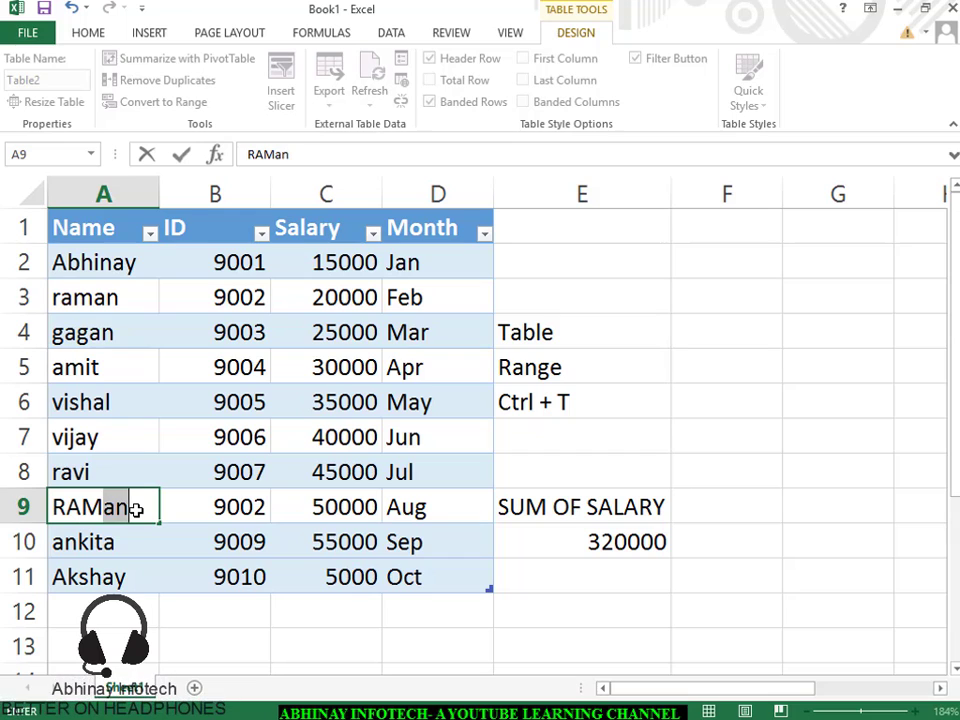
key(BackSpace)
key(BackSpace)
text(An)
key(BackSpace)
text(N)
key(Return)
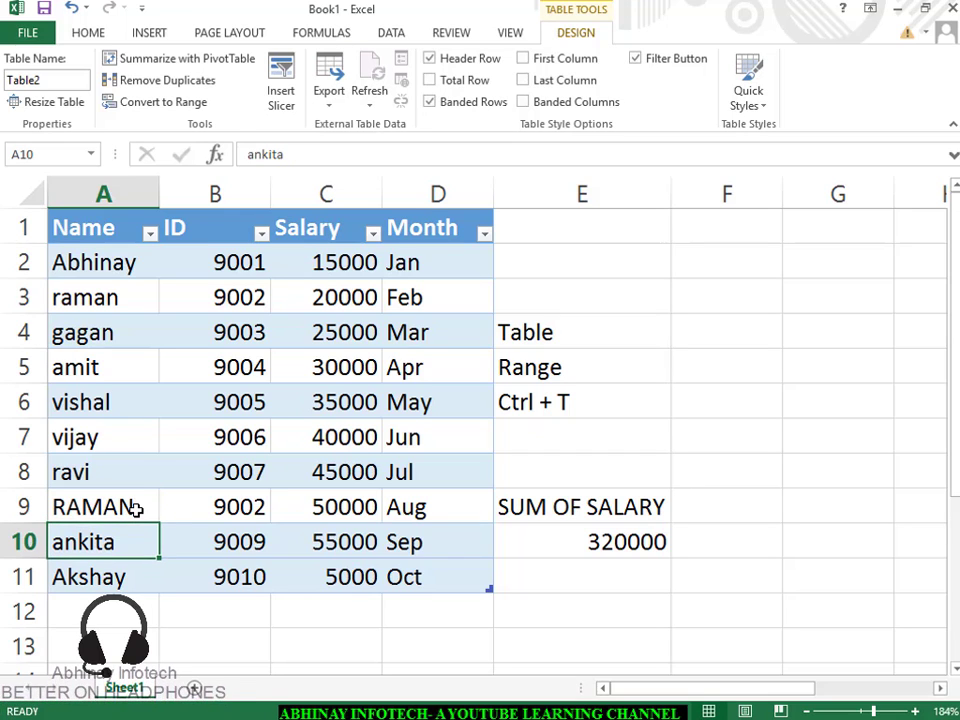
- Replace the name in A9 with the same lowercase spelling as in A3
click(136, 510)
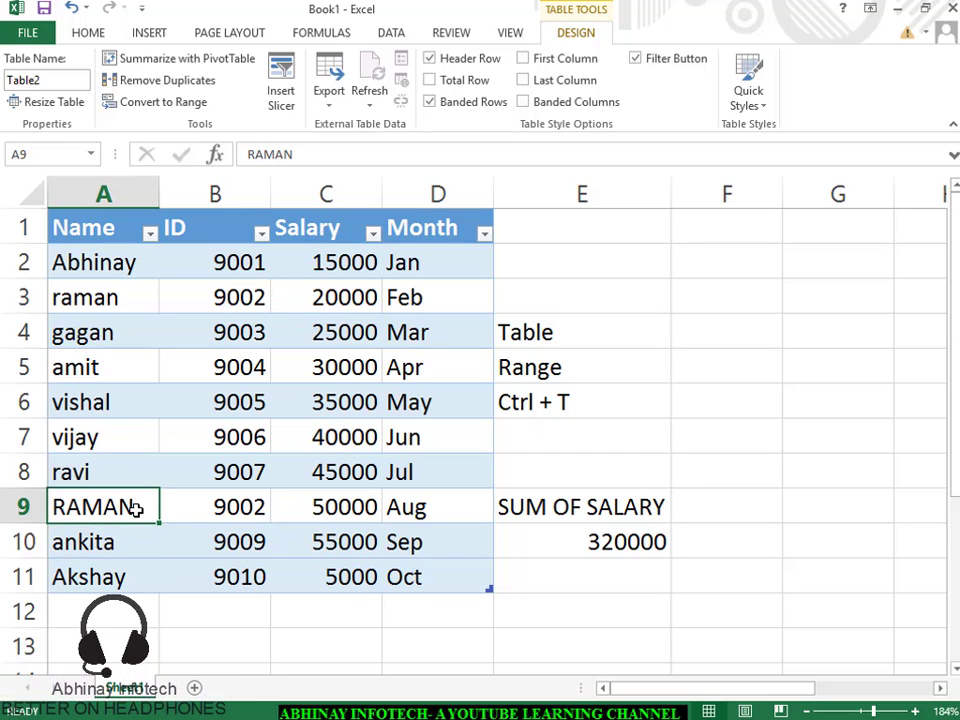
text(raman)
key(Return)
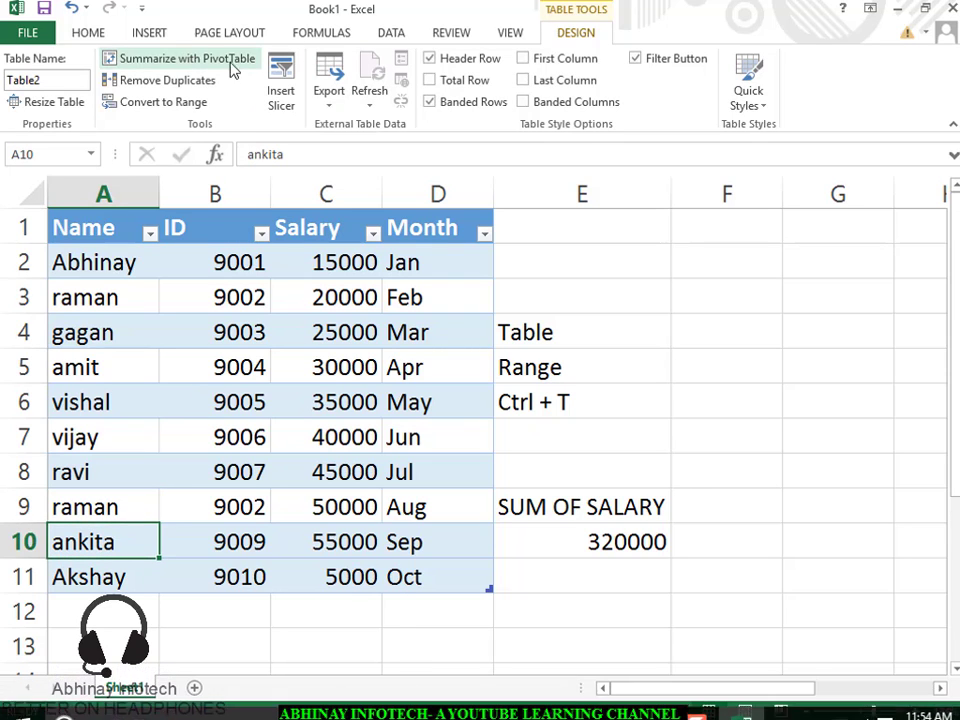
- Remove duplicate rows from the table, comparing only the ID column and leaving out Name, Salary and Month
click(180, 80)
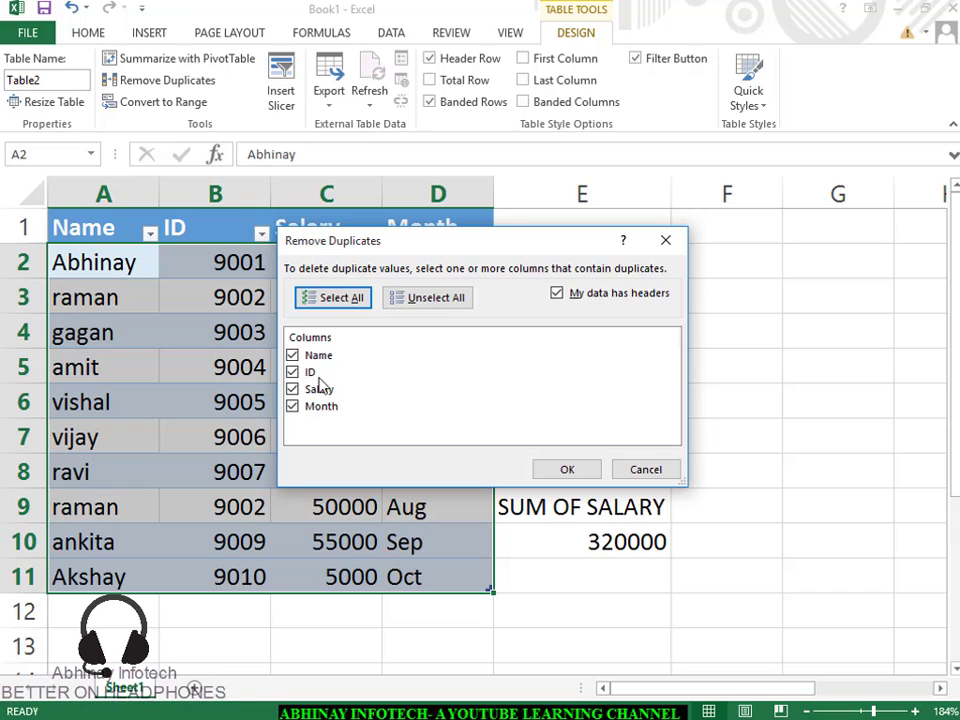
click(292, 355)
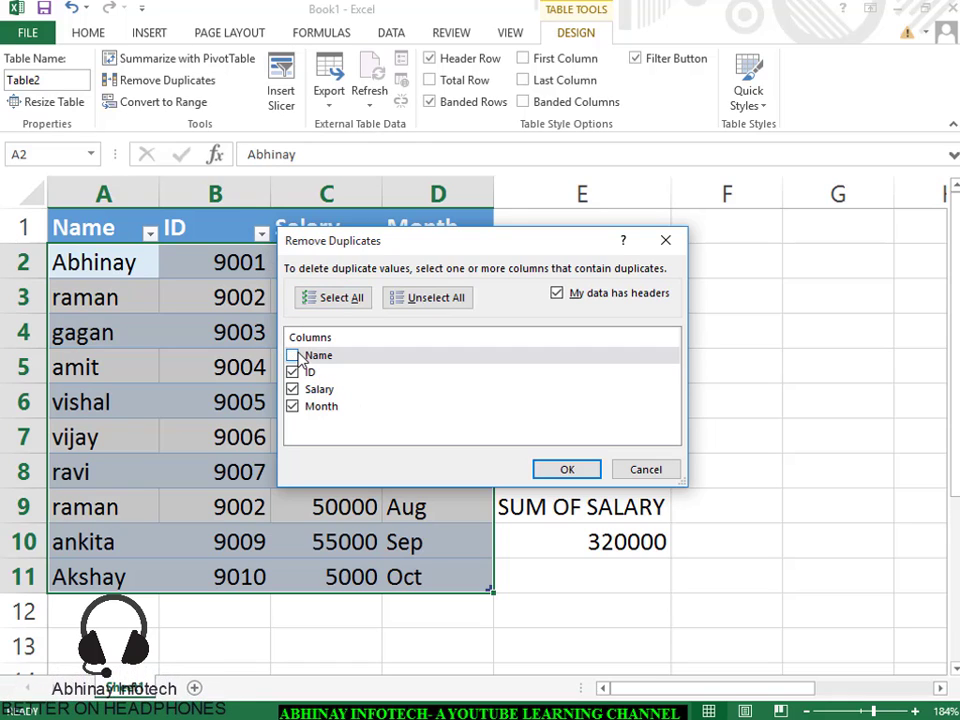
click(293, 394)
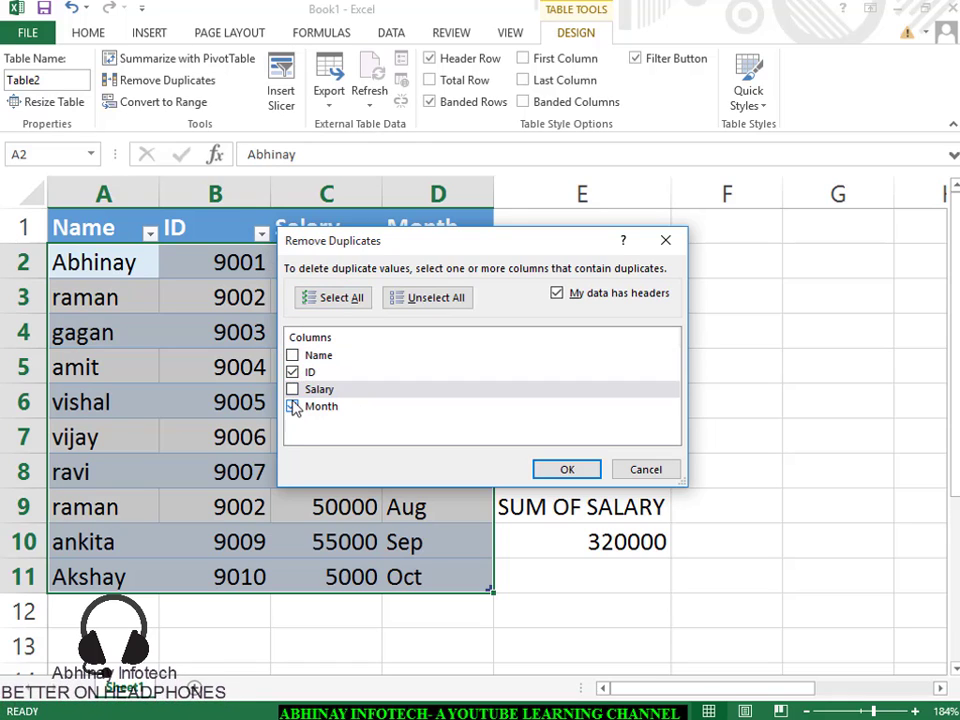
click(292, 406)
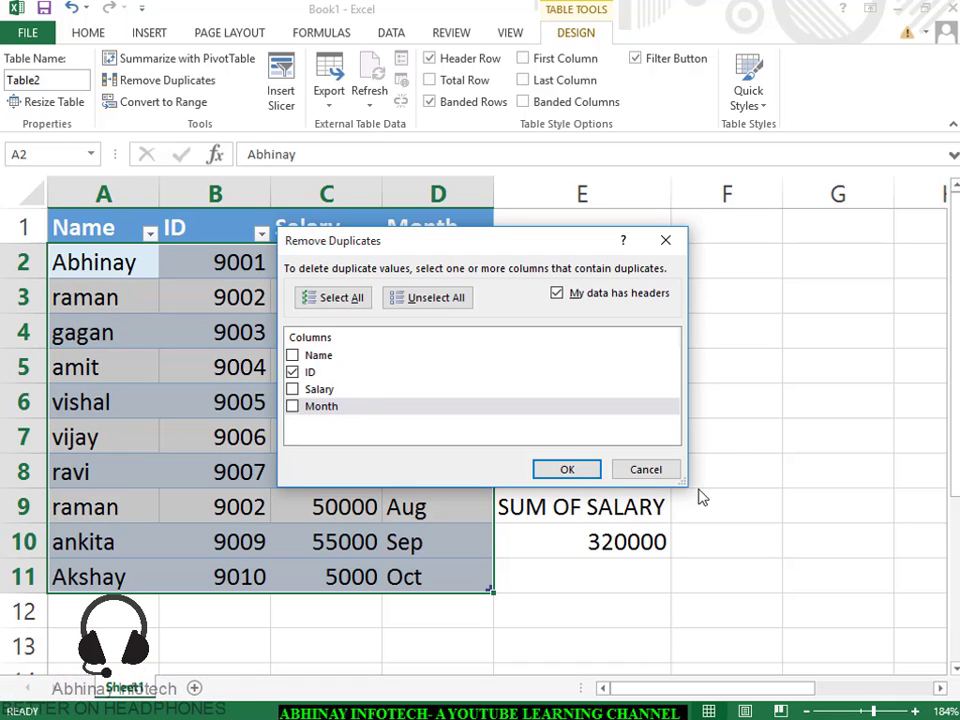
click(566, 471)
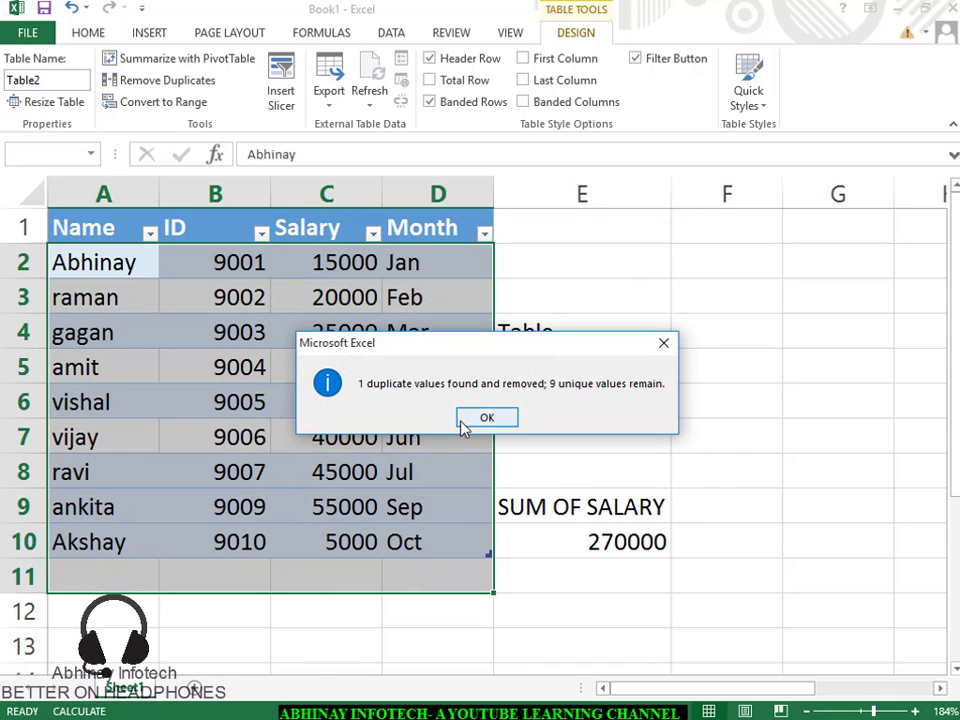
click(463, 420)
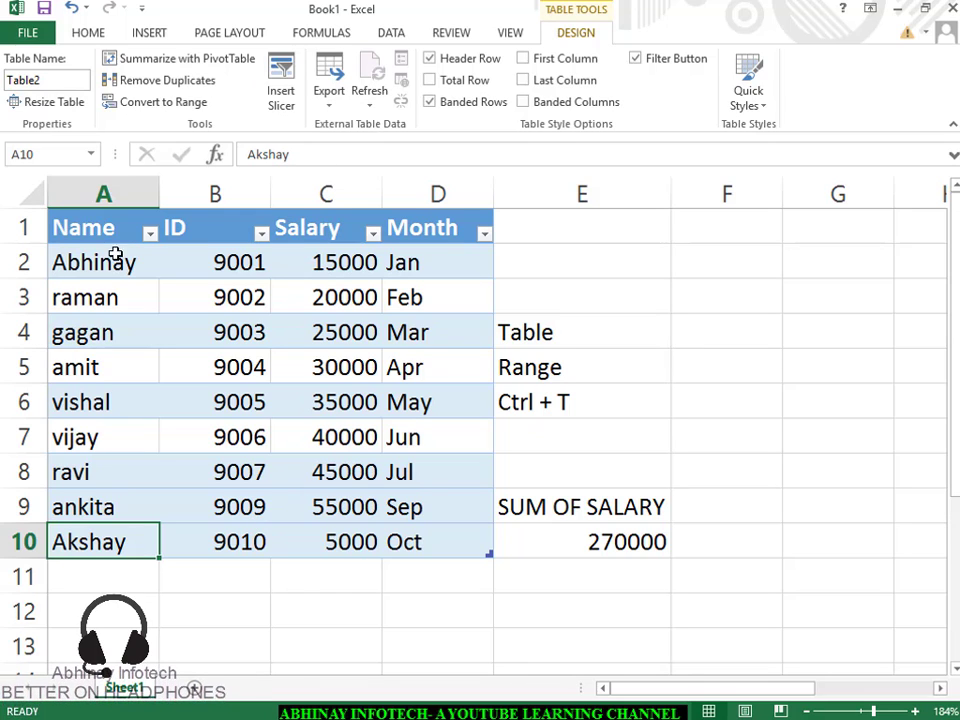
- Filter the table's Name column by searching for the name in A3, and clear that filter again
drag(107, 229, 461, 231)
click(149, 233)
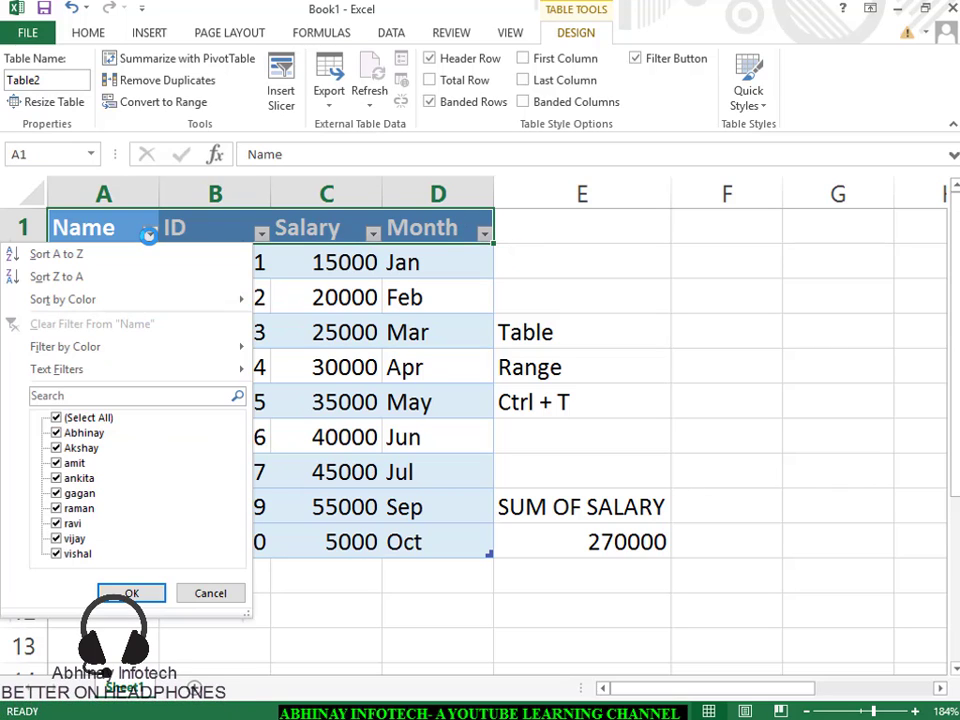
click(114, 397)
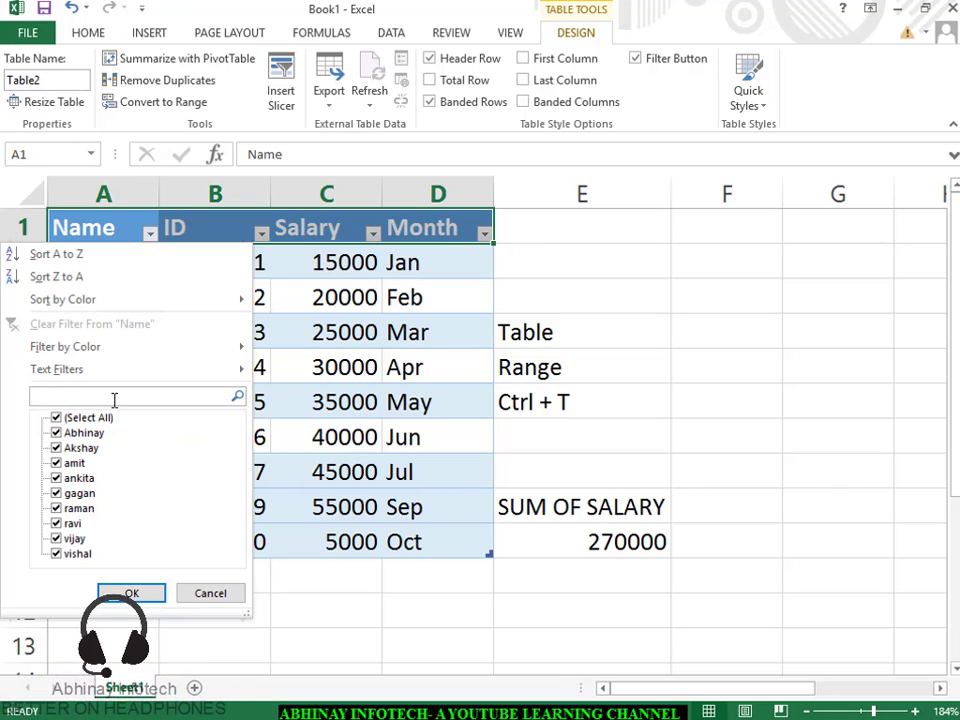
text(r)
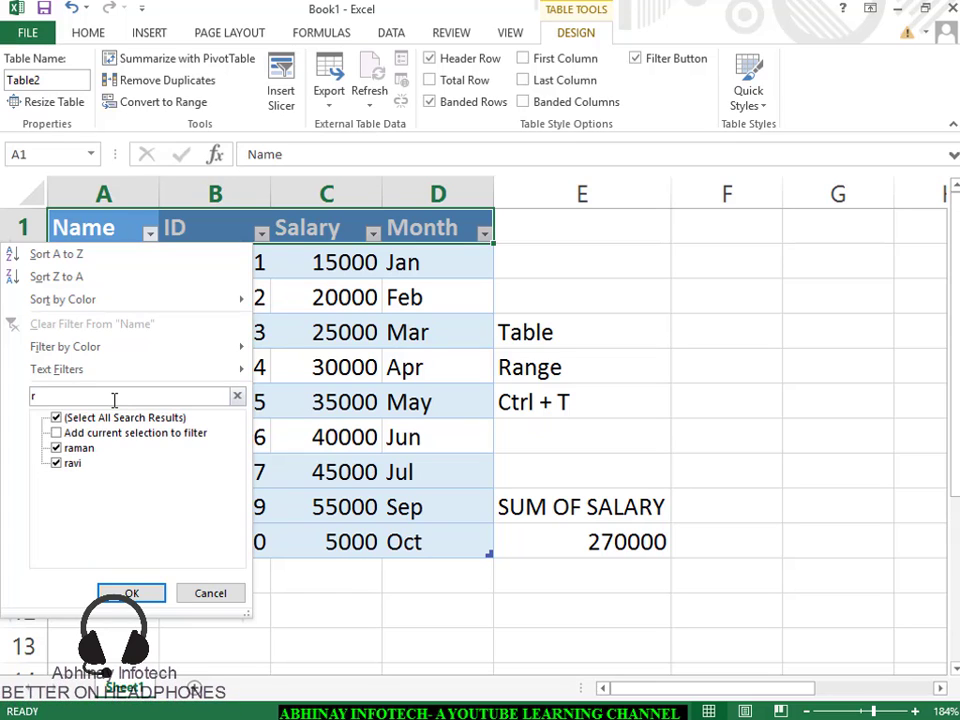
text(aman)
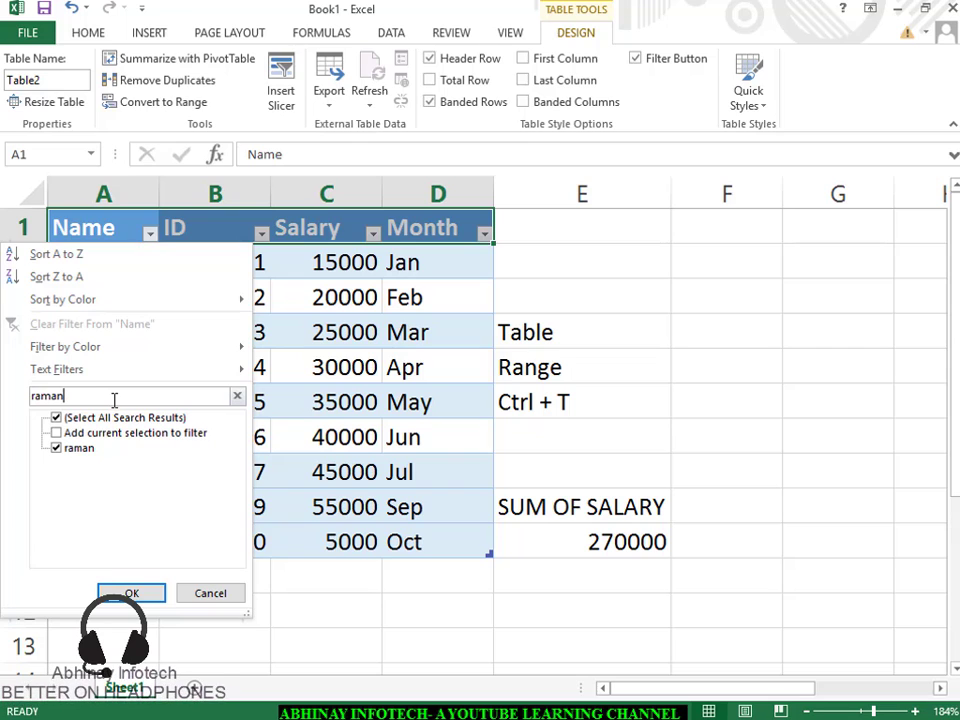
key(Return)
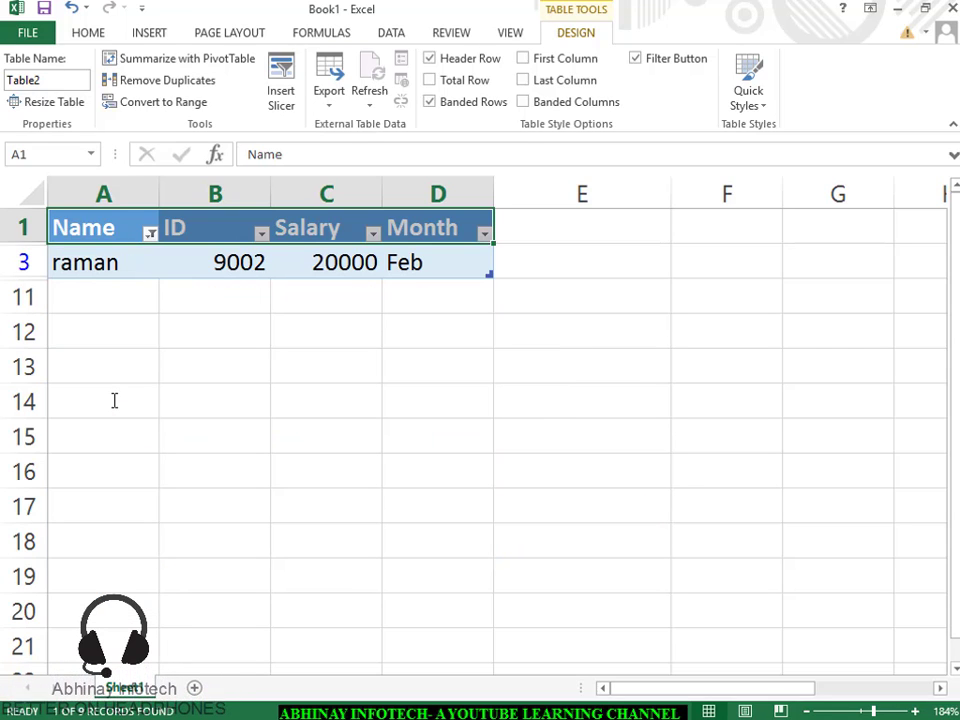
click(150, 234)
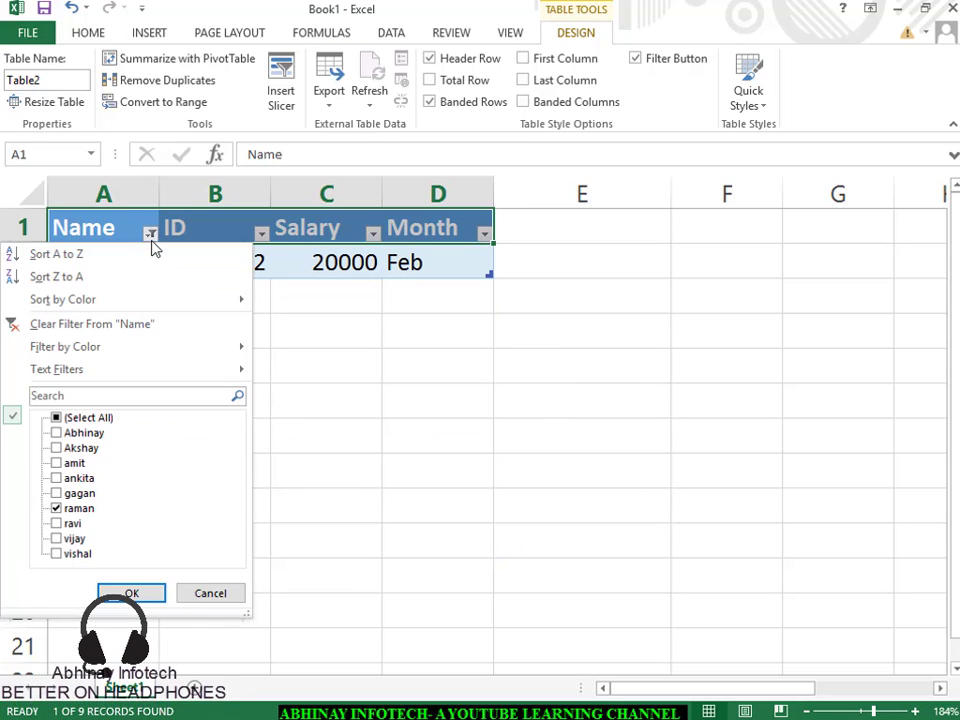
click(103, 324)
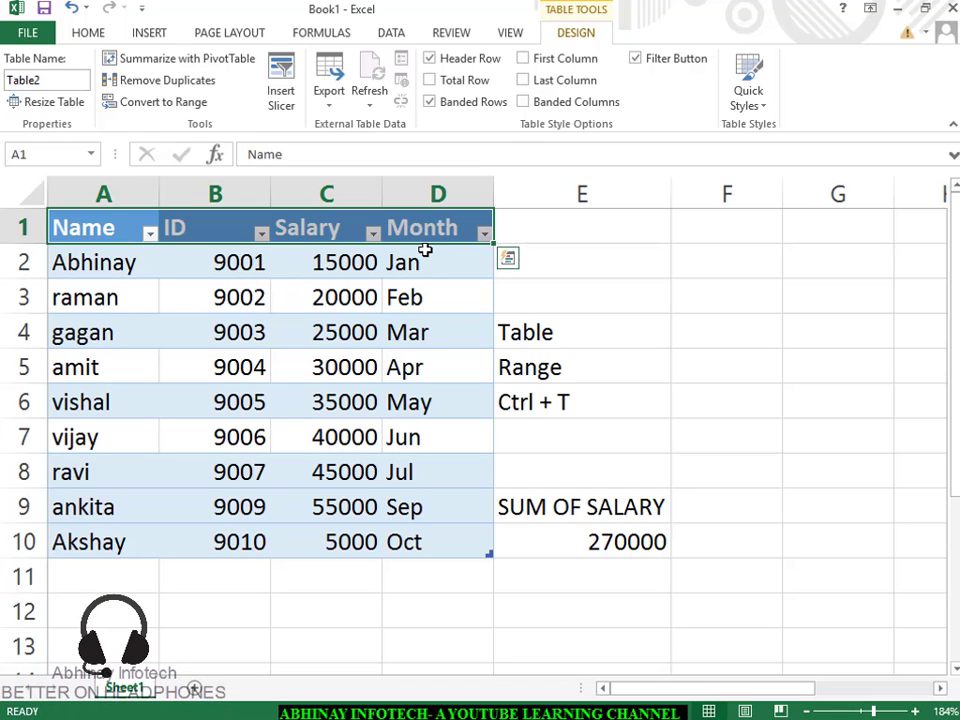
- Insert a slicer for the table's Name column and move it beside the table, clear of the Month column
click(335, 357)
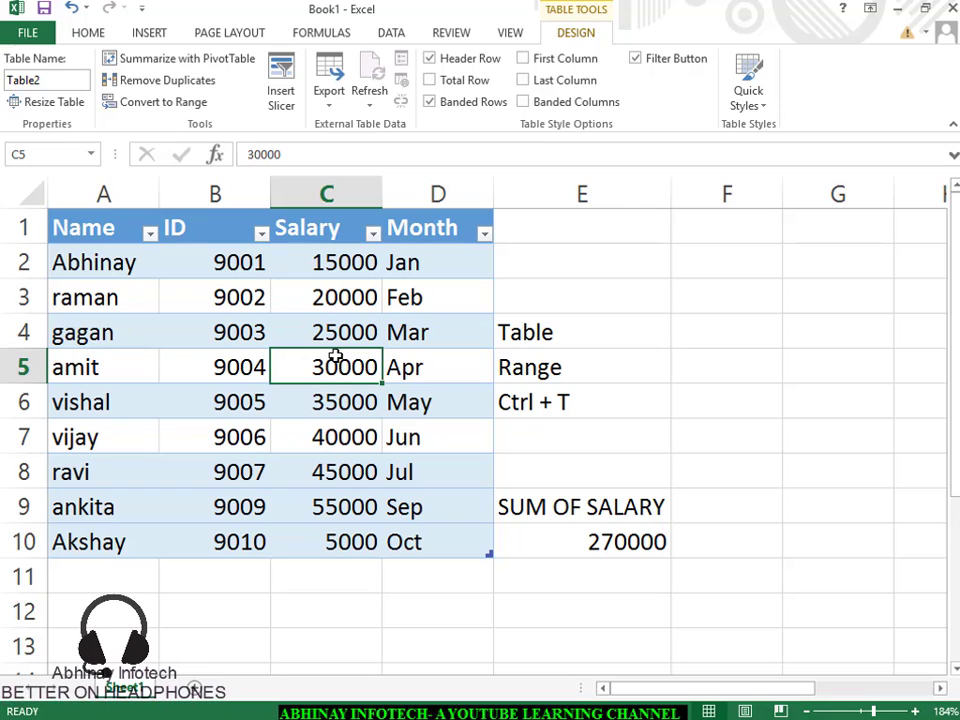
click(287, 89)
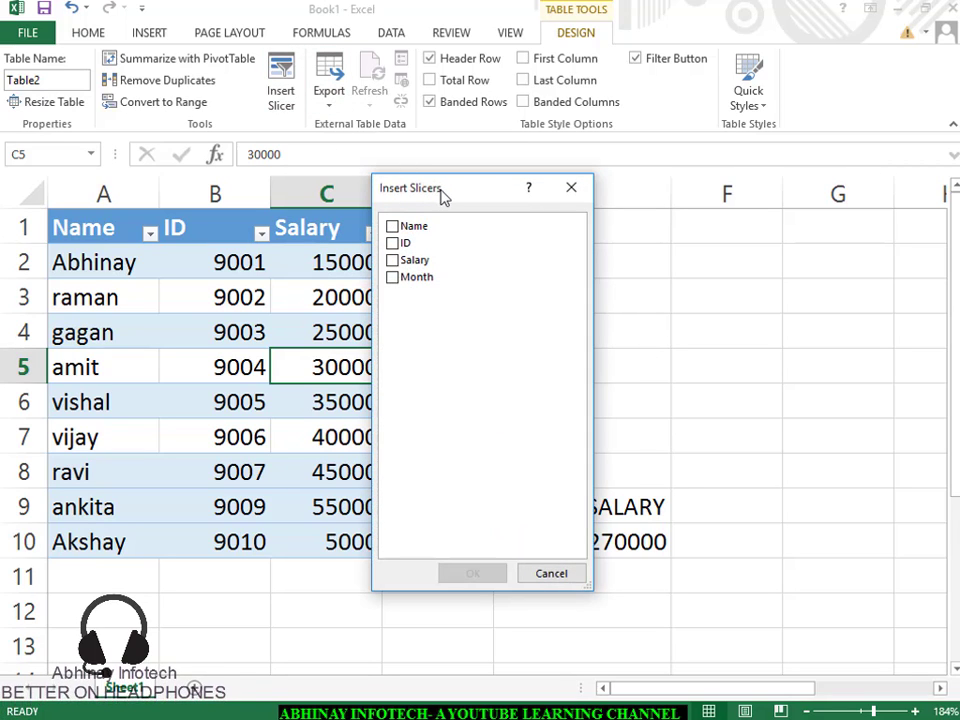
drag(443, 195, 754, 201)
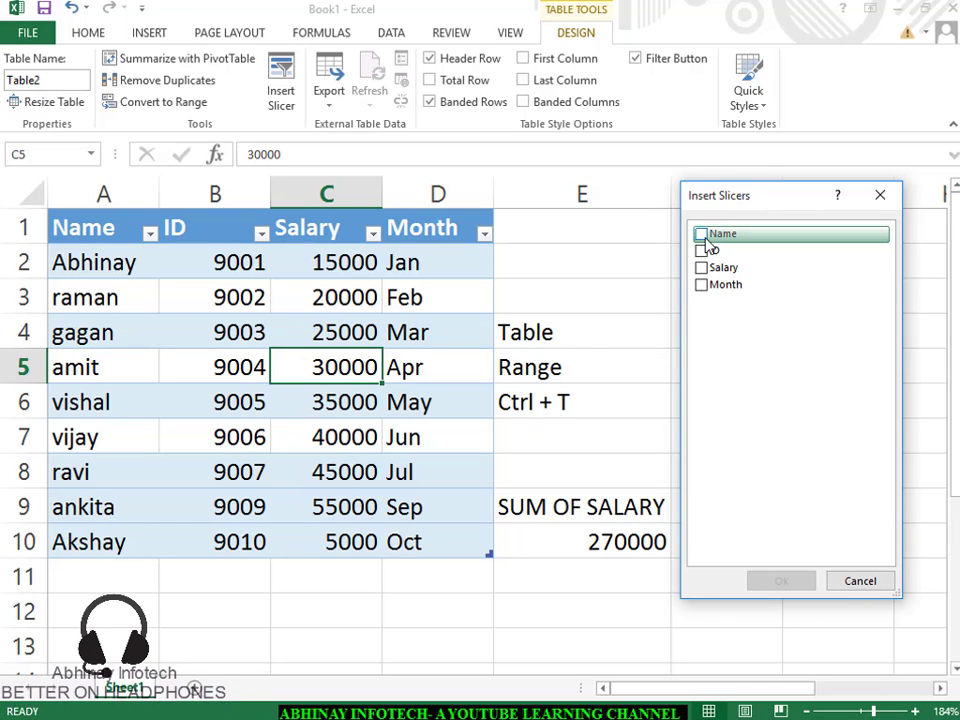
click(702, 235)
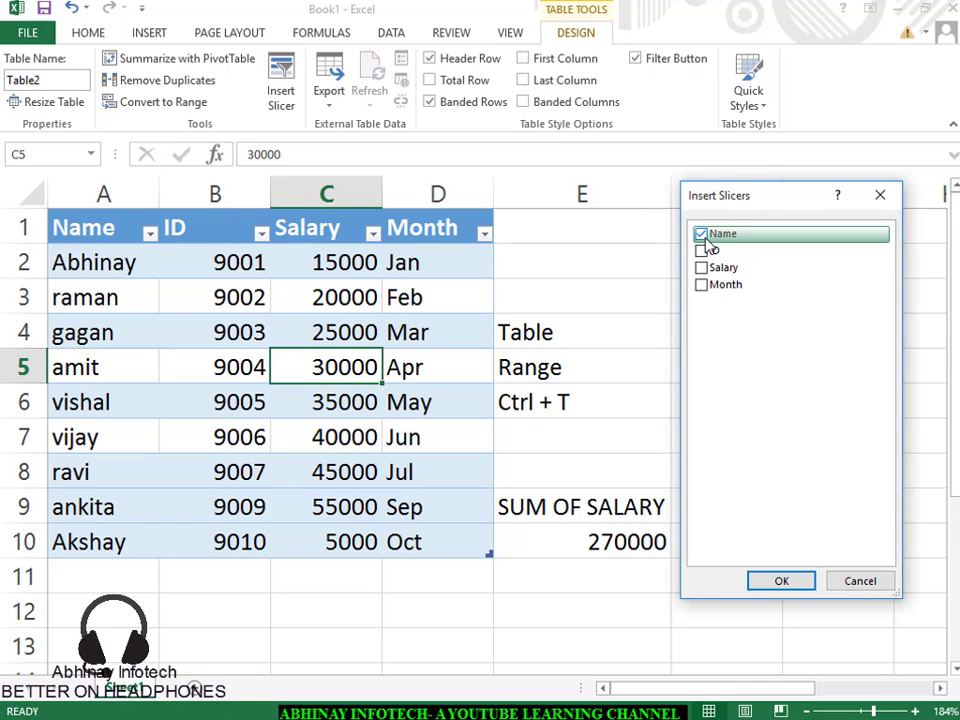
click(787, 584)
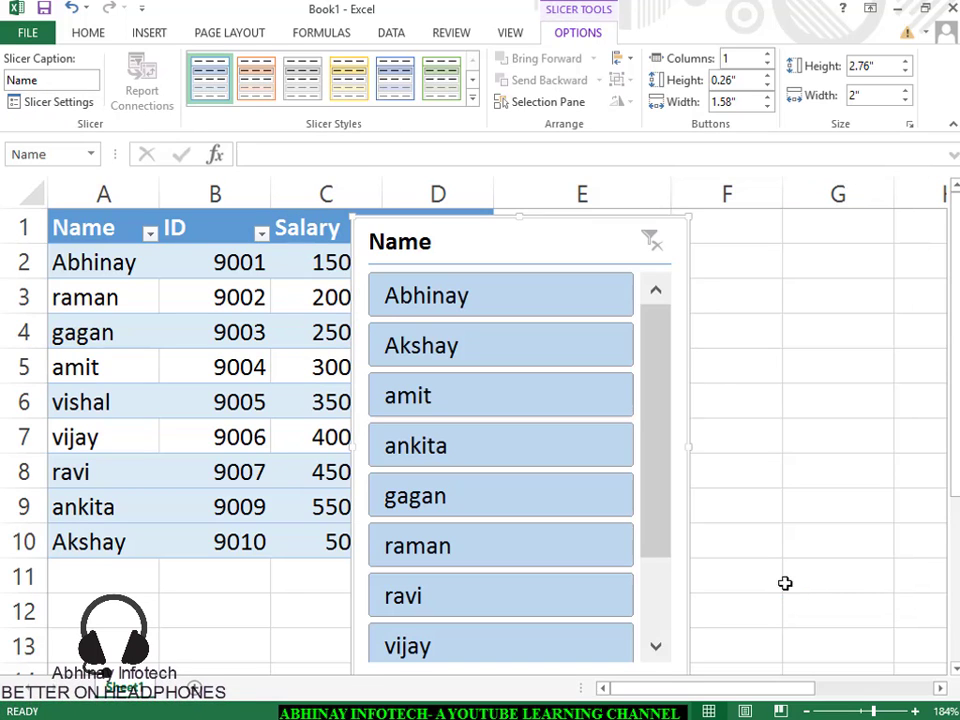
drag(509, 234, 684, 248)
- Filter the table by each of the first five slicer names in turn, and add the first two names to the fifth
click(614, 331)
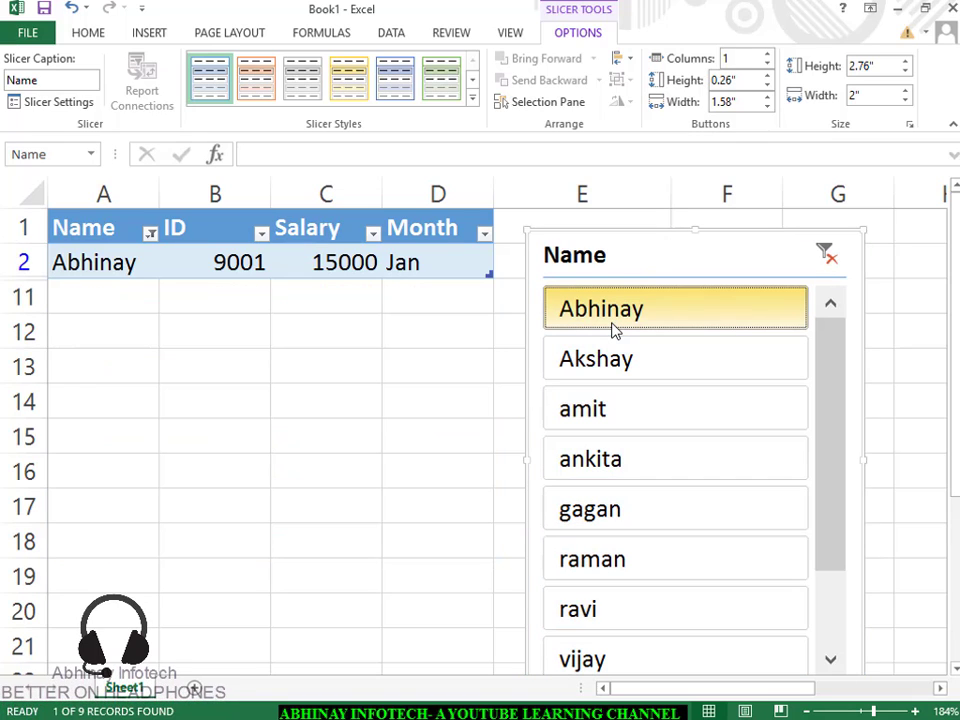
click(611, 366)
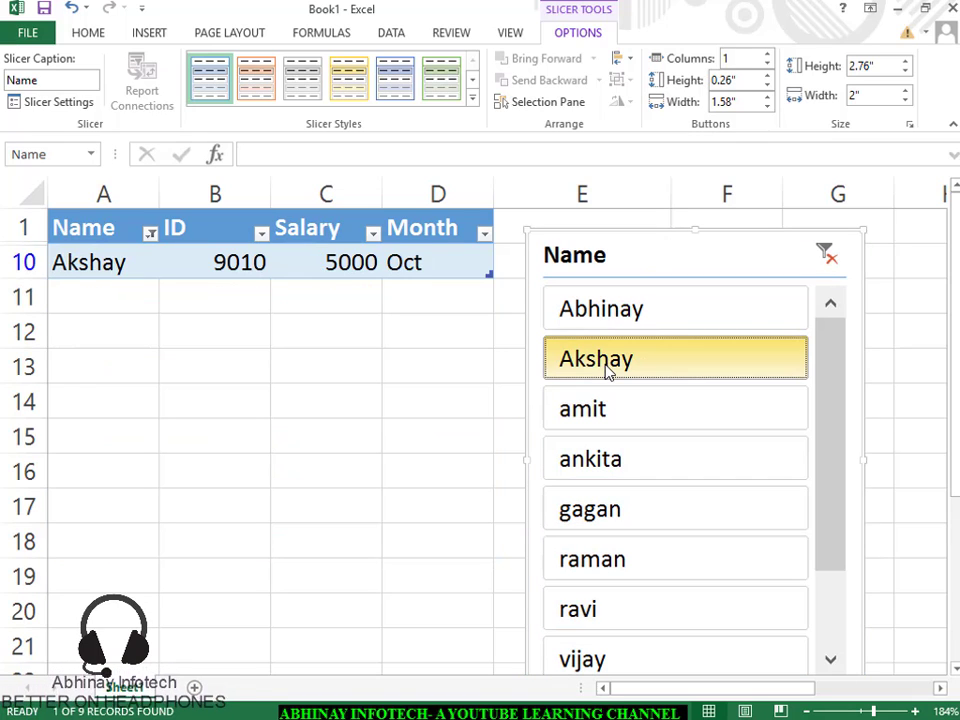
click(600, 427)
click(606, 461)
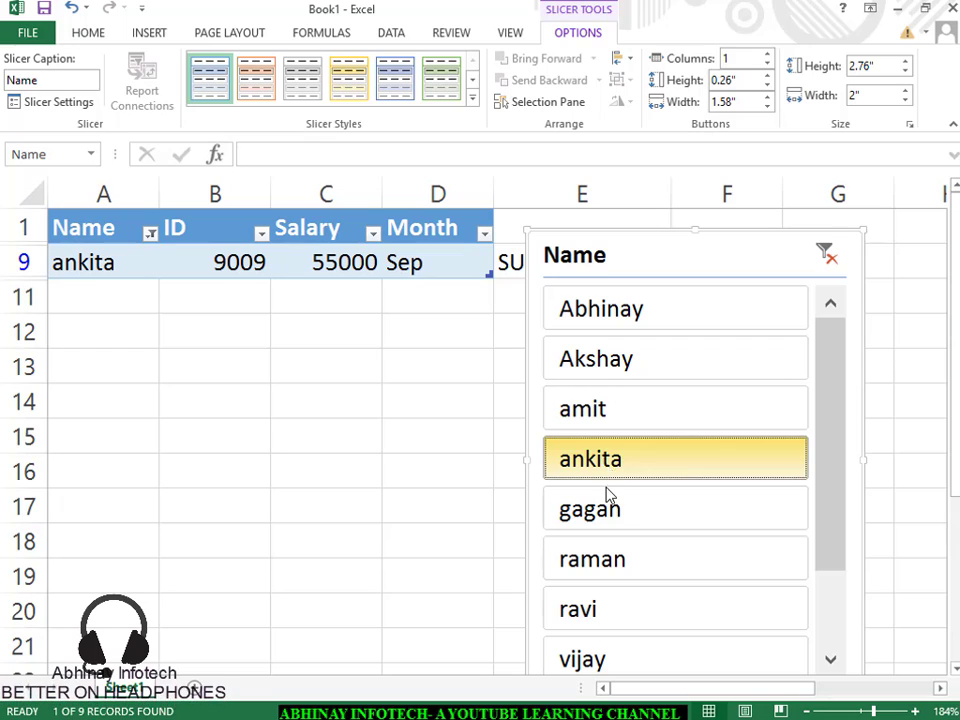
click(612, 498)
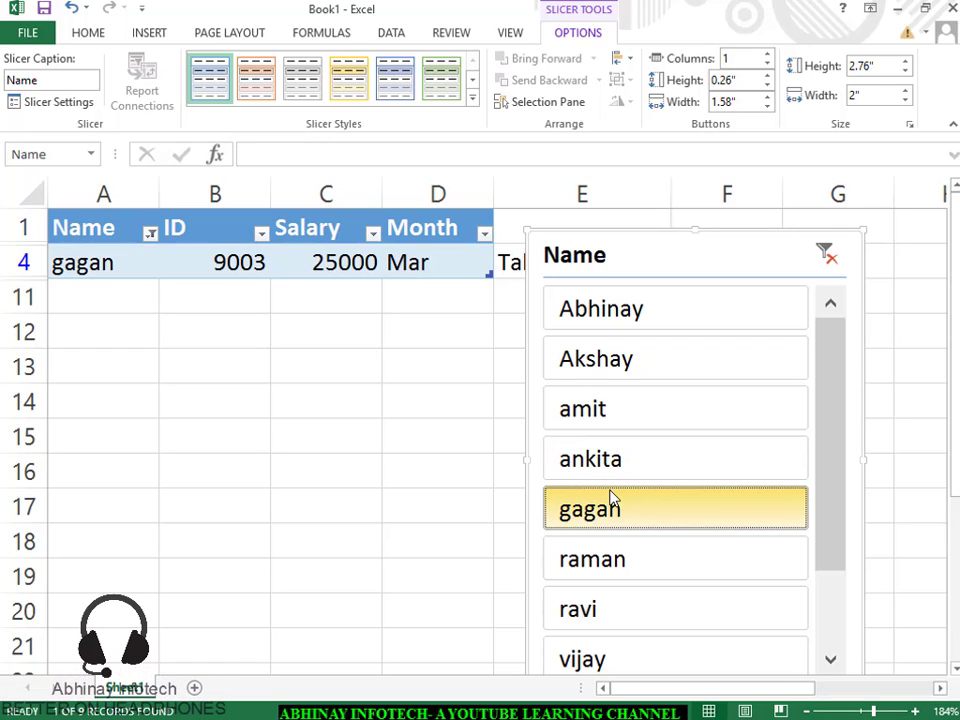
ctrl+click(606, 310)
ctrl+click(600, 366)
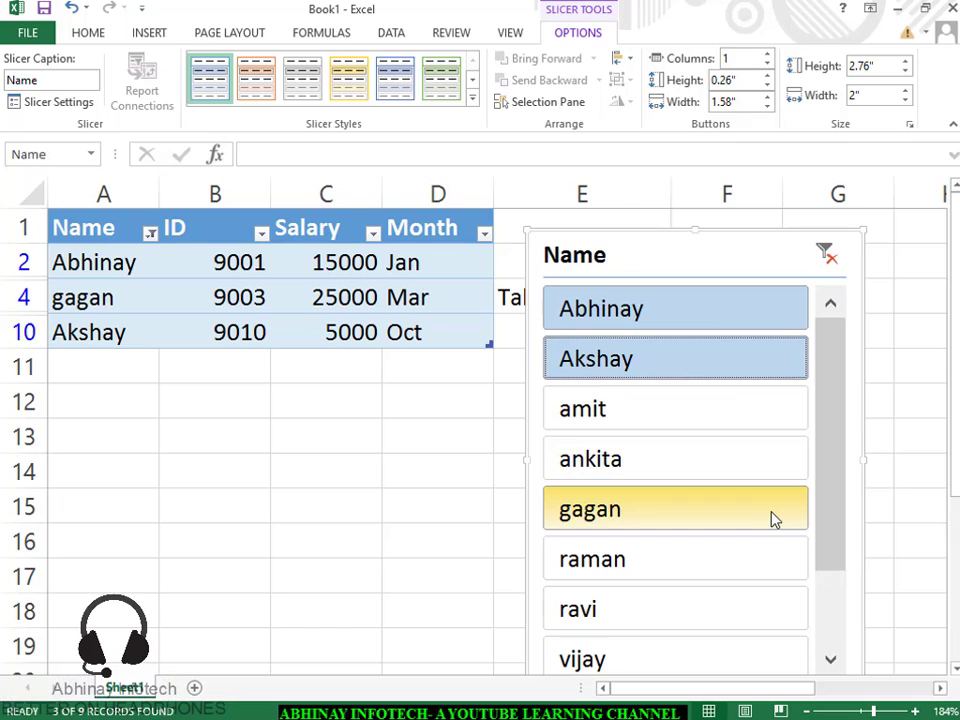
- Clear the Name slicer's filter and delete the slicer from the sheet
click(836, 260)
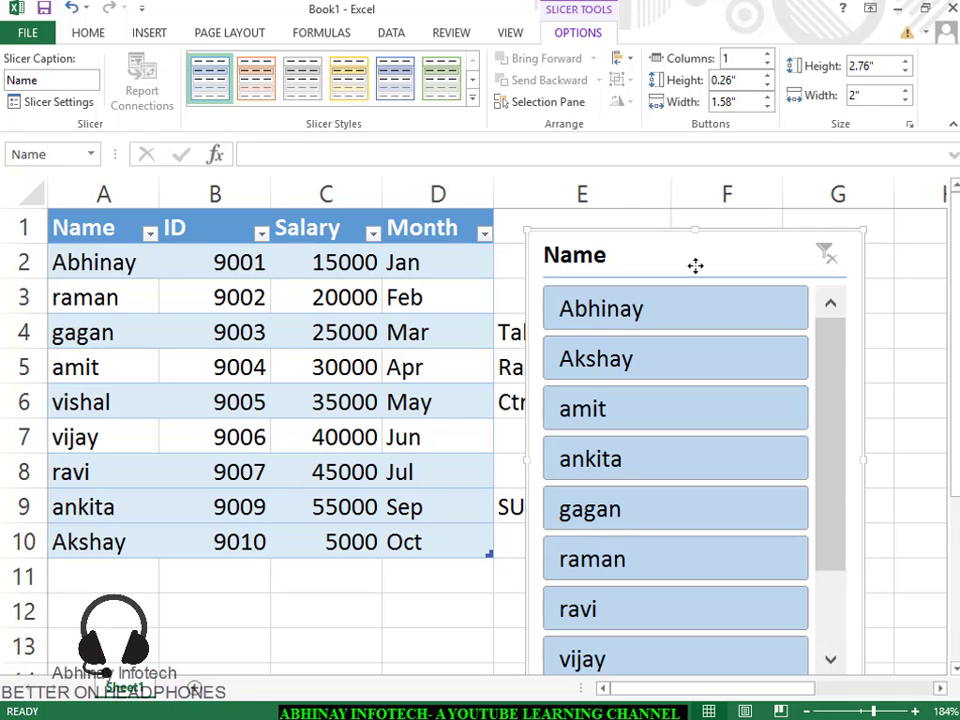
key(Delete)
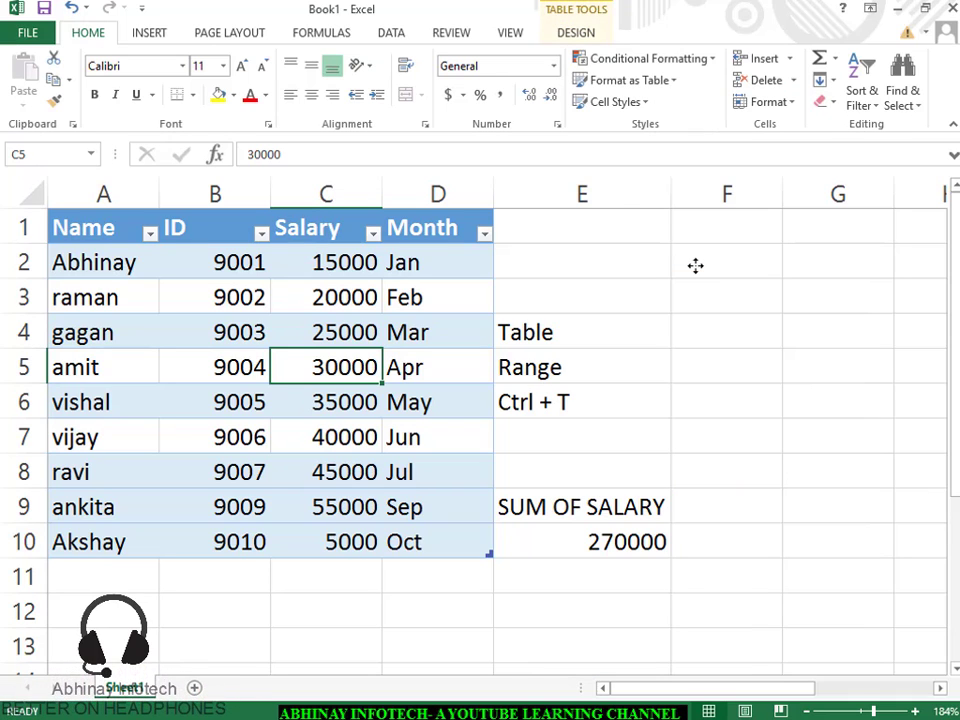
click(575, 34)
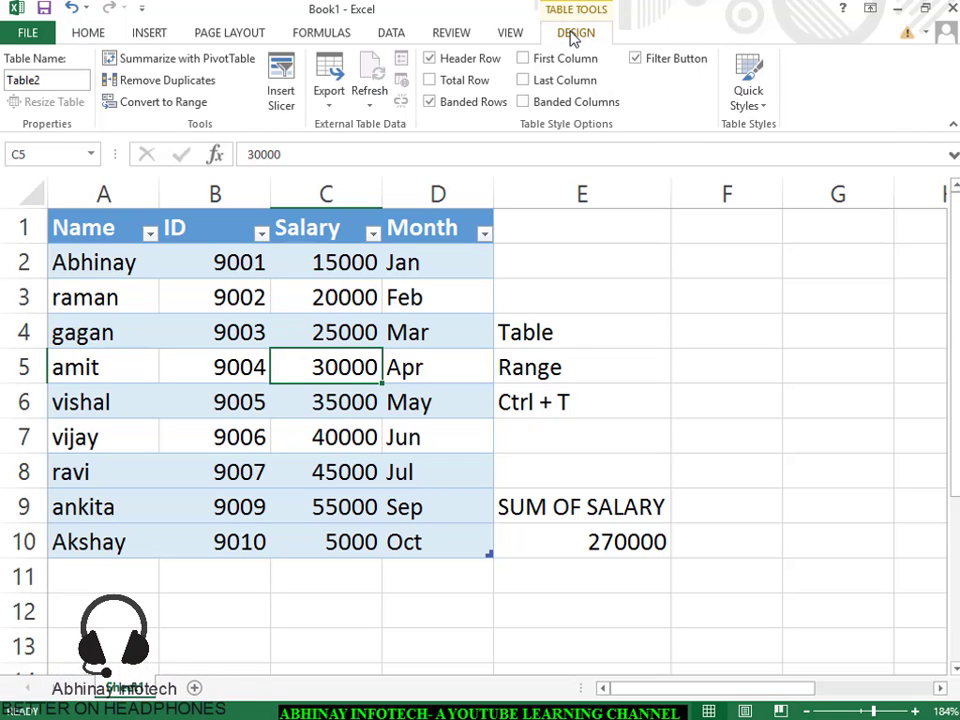
click(337, 112)
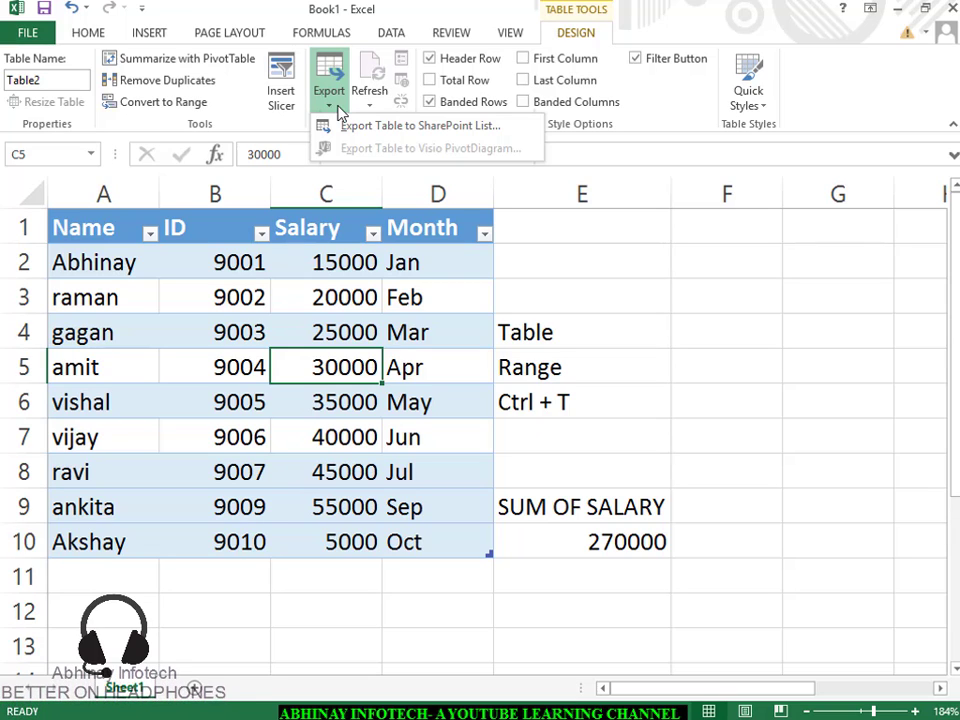
click(370, 372)
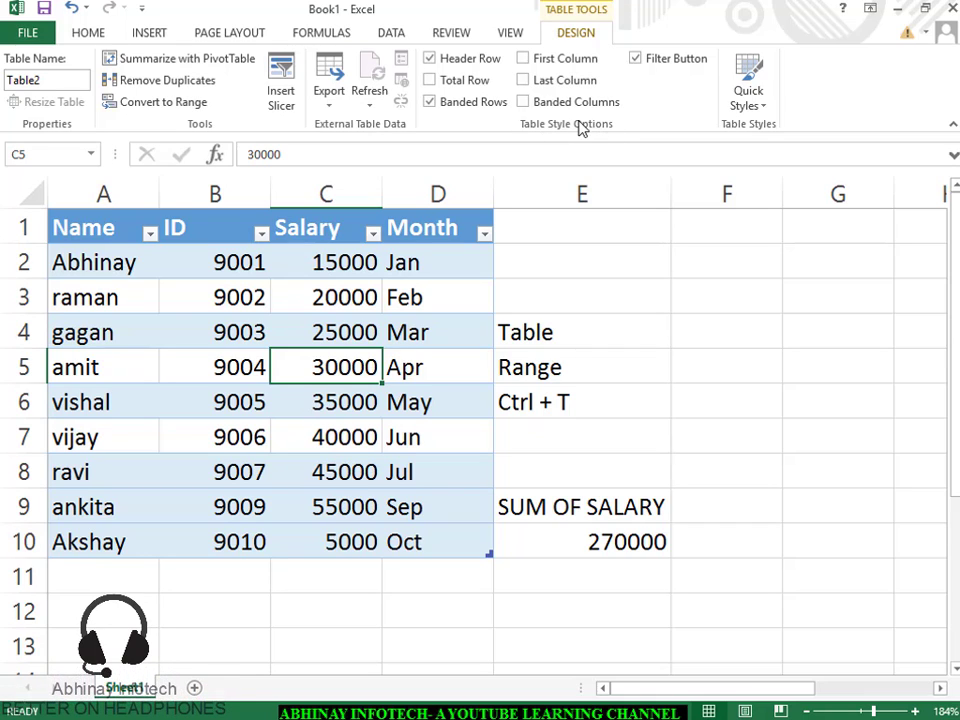
- Hide the table's header row and show it again
click(228, 405)
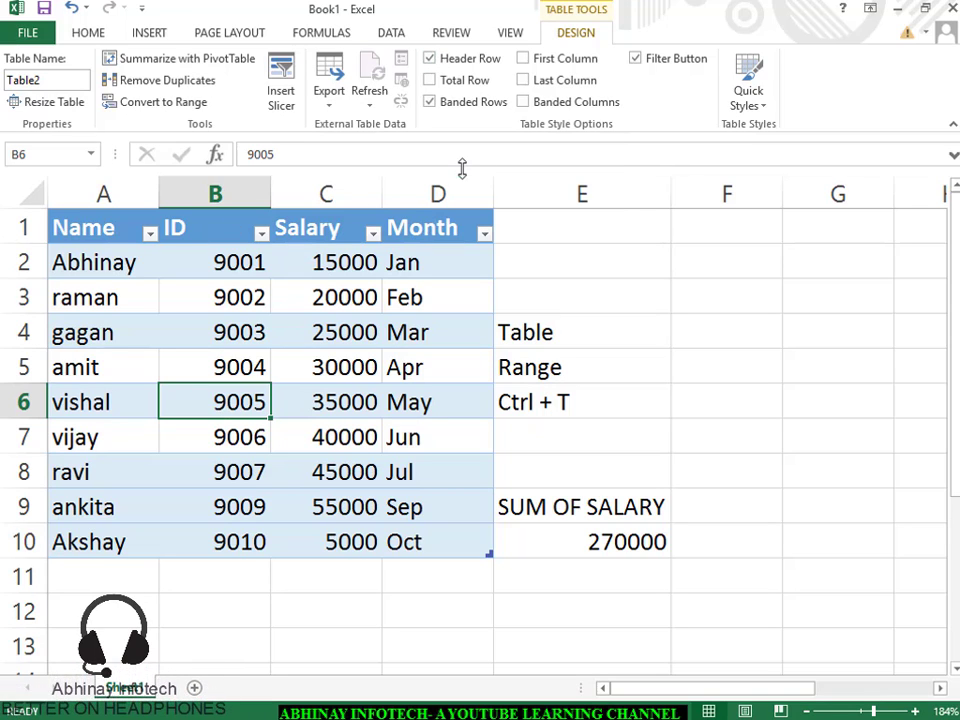
click(453, 62)
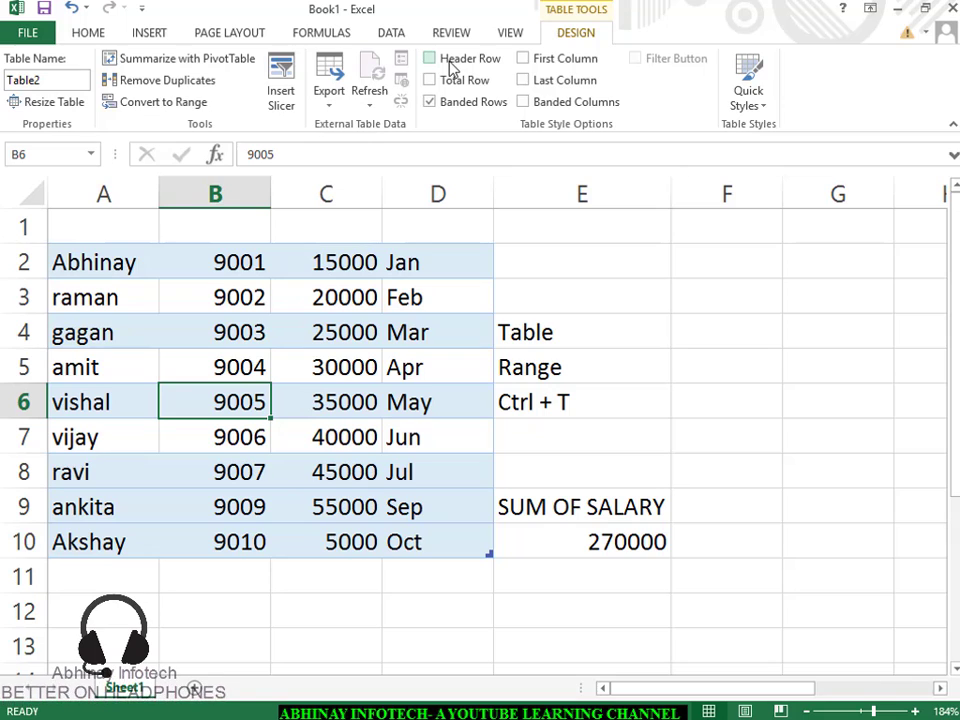
click(430, 58)
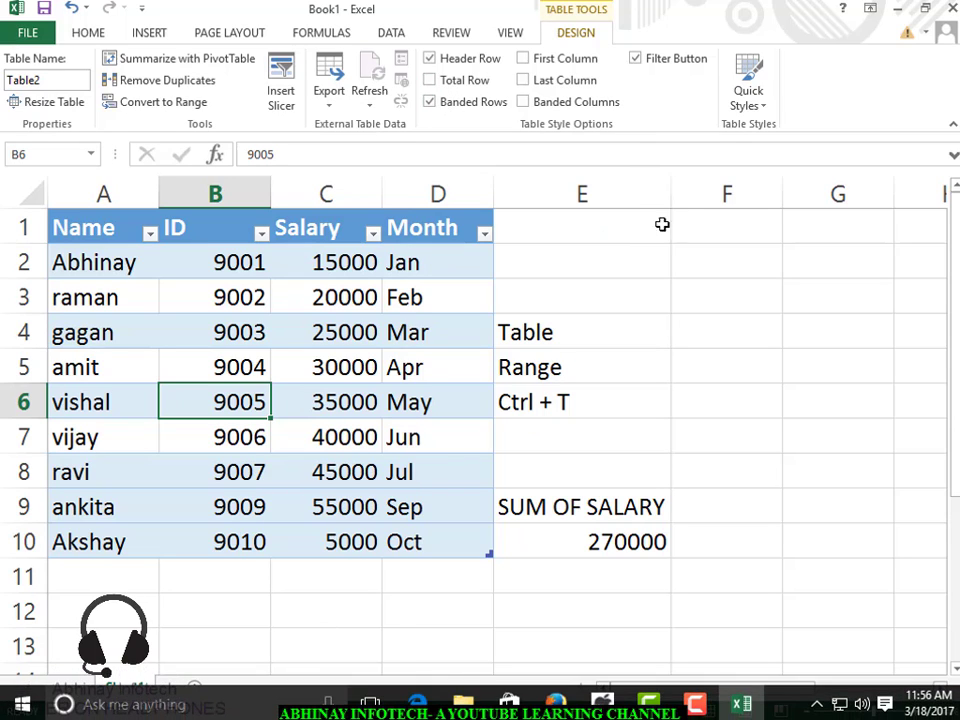
- Add a total row to the table and total the Salary column in C11 with Sum
click(430, 80)
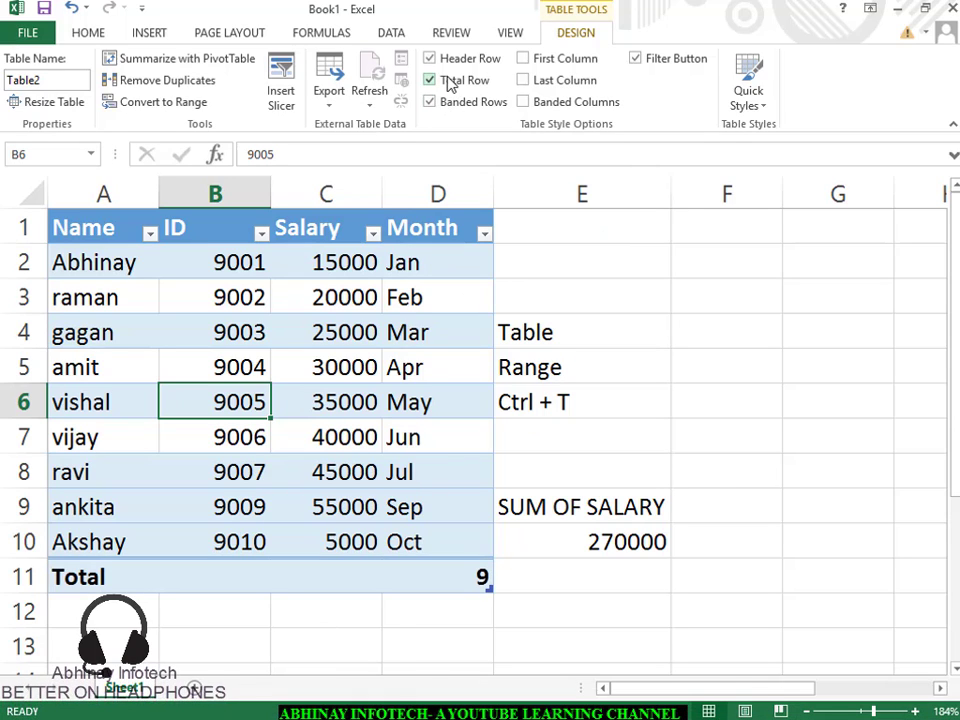
click(455, 578)
click(370, 578)
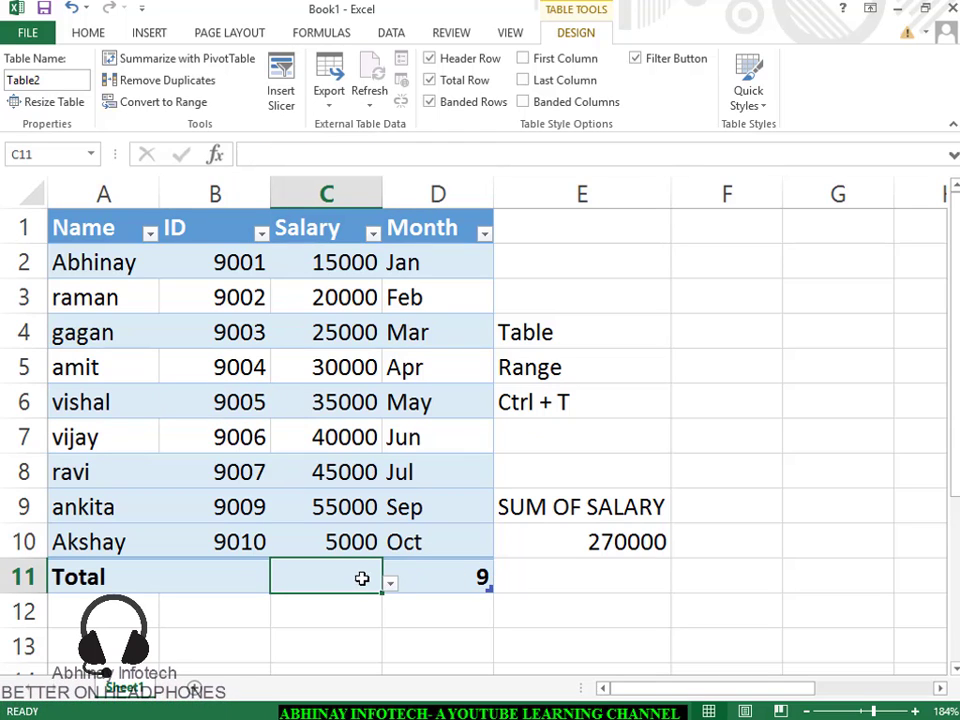
click(390, 584)
click(275, 481)
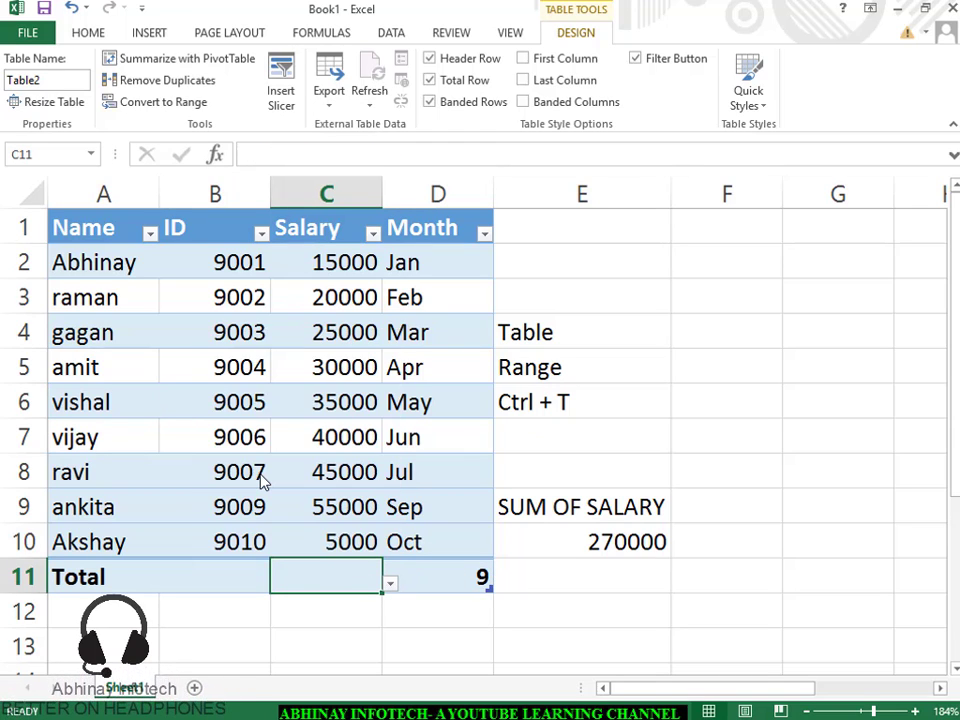
click(229, 585)
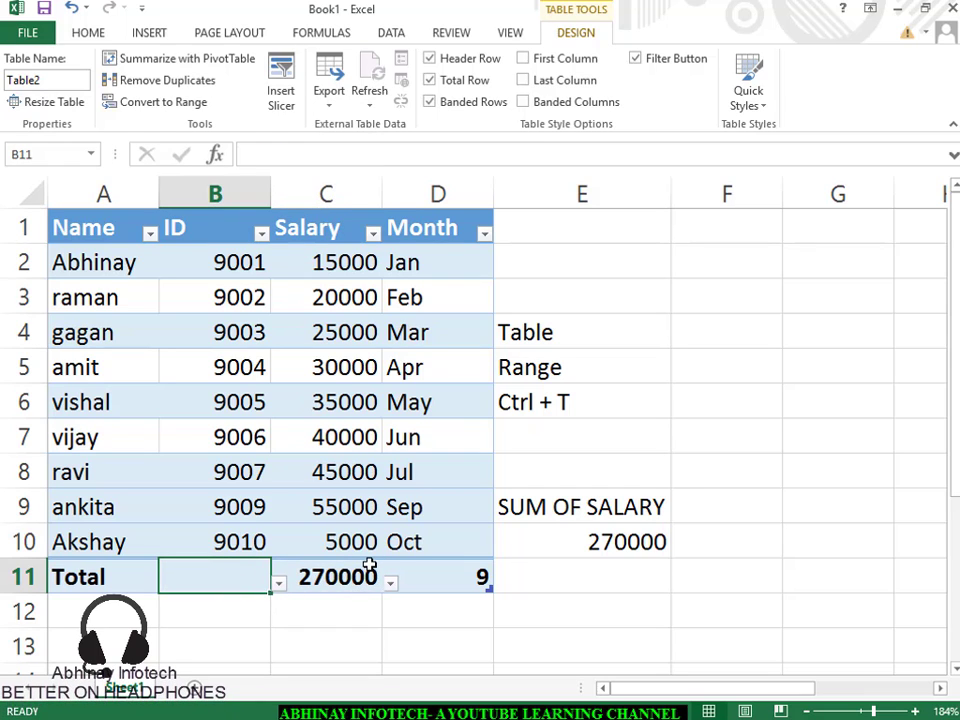
- Set the Month column's total in D11 to None
click(478, 580)
click(504, 596)
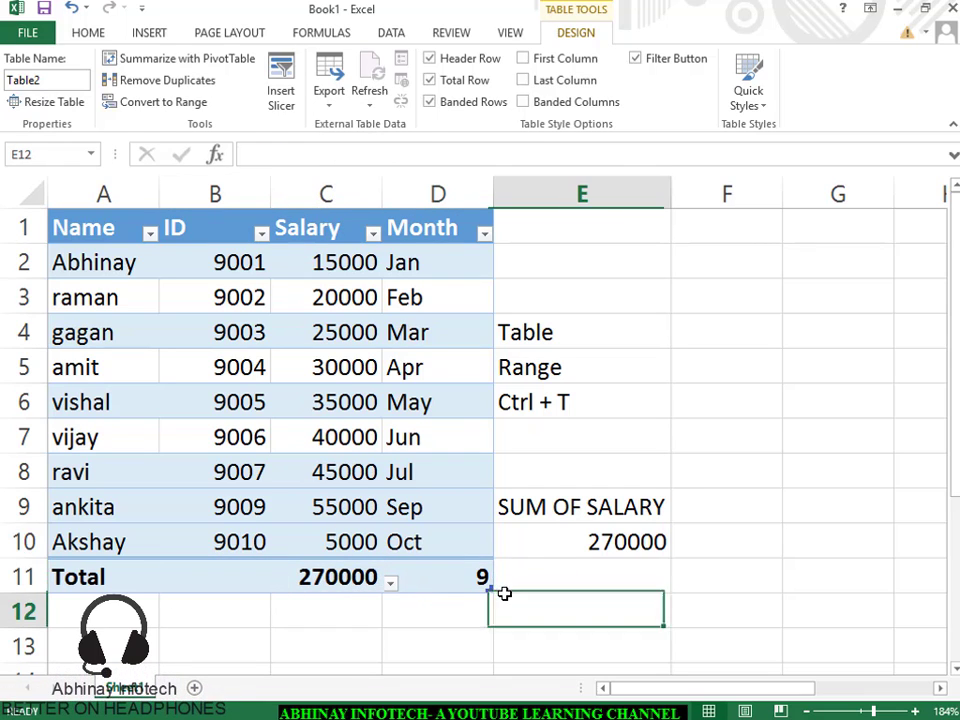
click(484, 579)
click(503, 584)
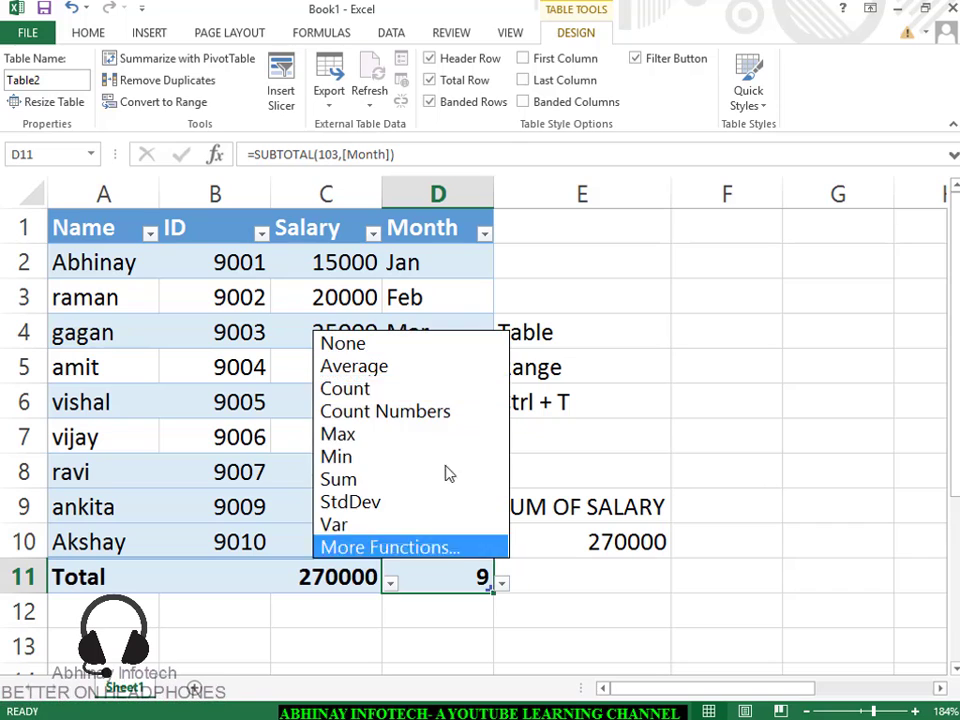
click(345, 344)
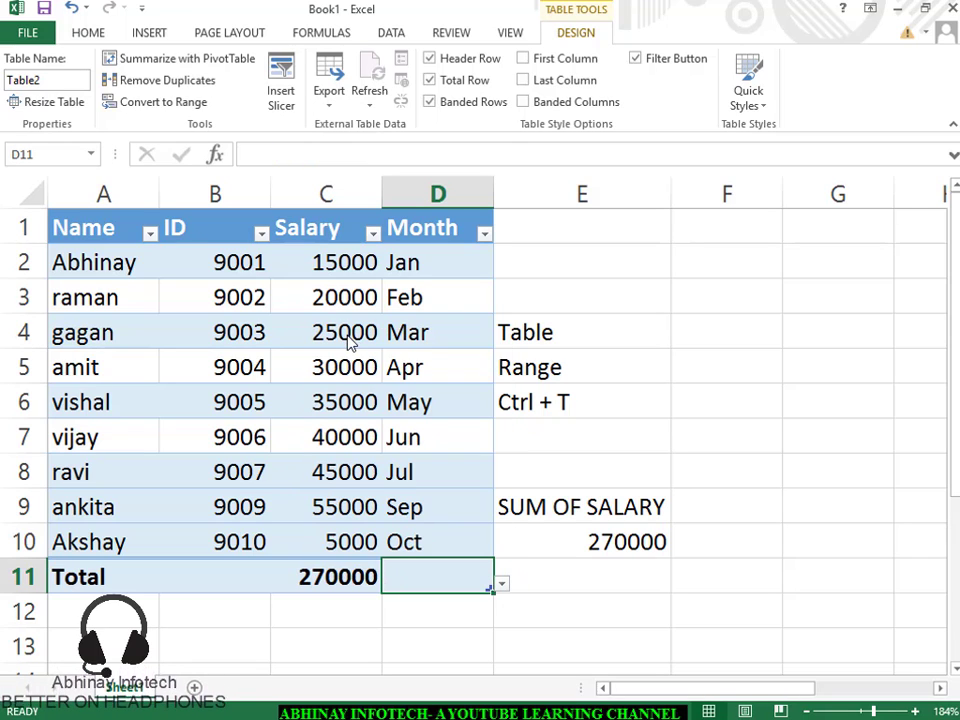
- Change the Salary total in C11 to Average and remove the total row from the table
click(357, 575)
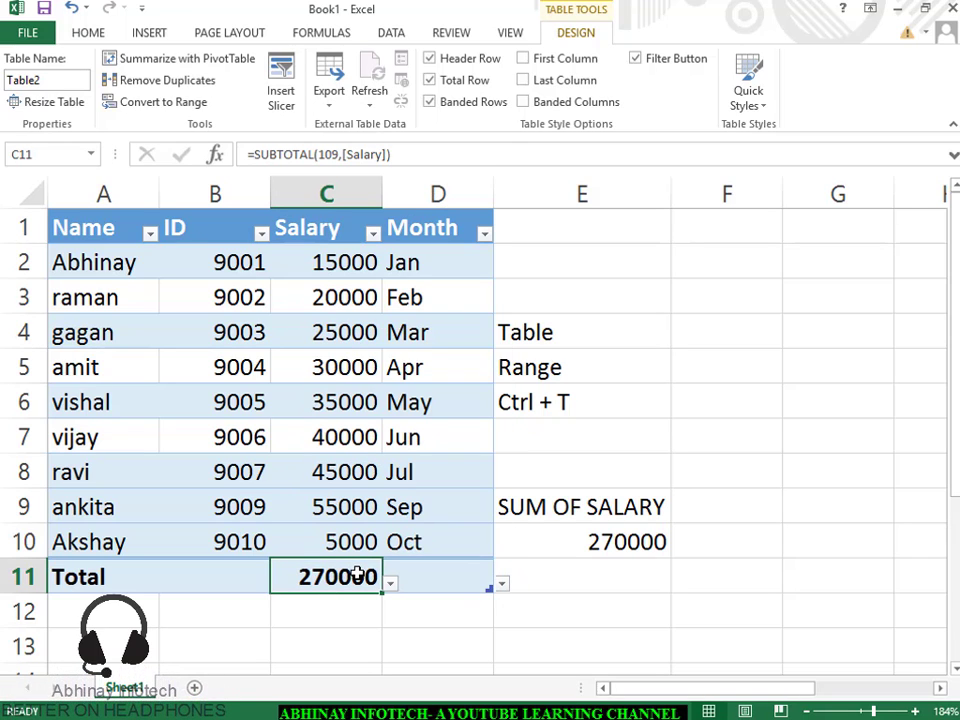
click(508, 583)
click(378, 578)
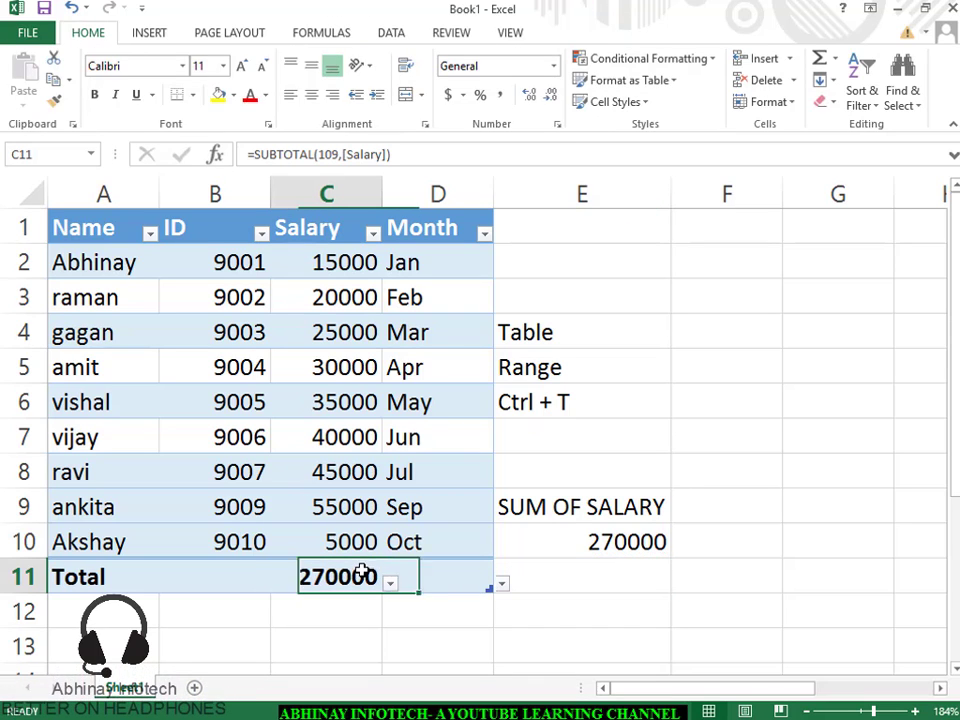
click(389, 586)
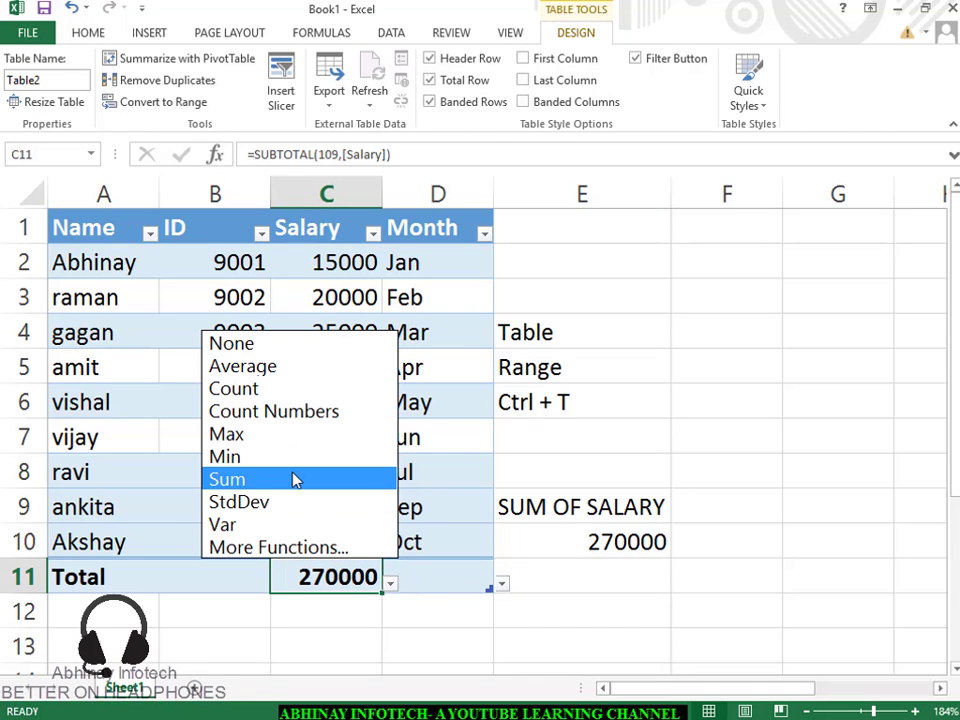
click(274, 367)
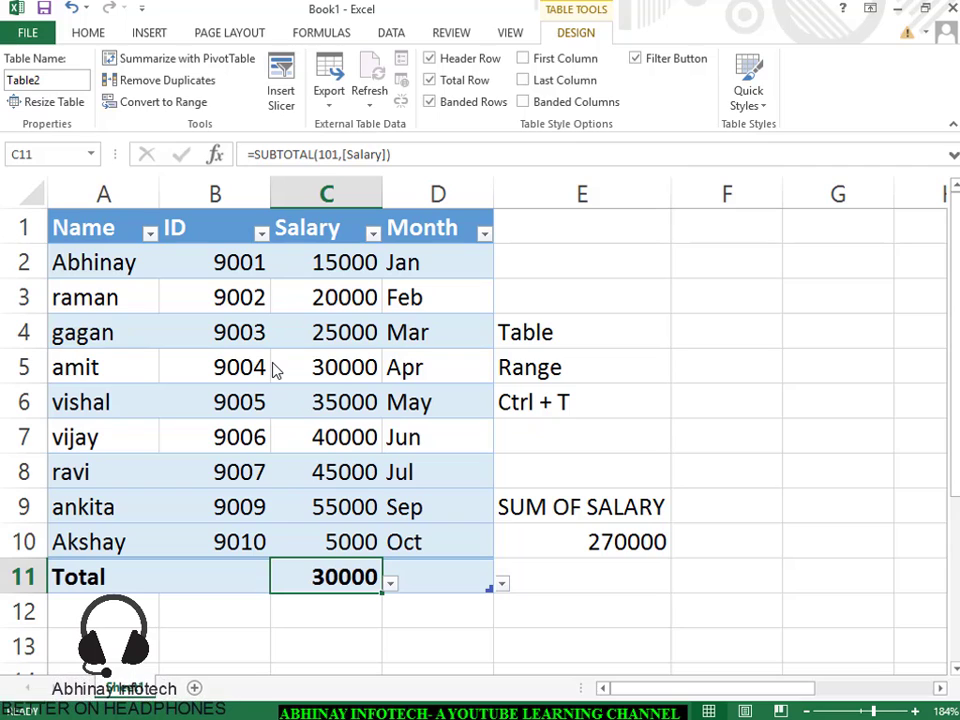
click(435, 87)
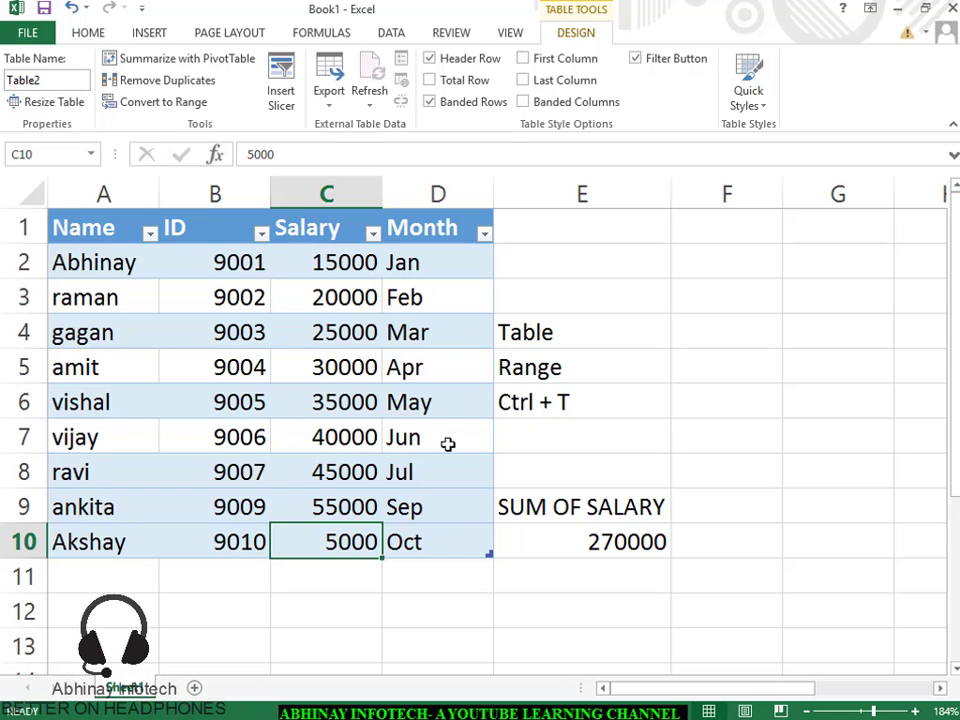
- Turn the table's First Column and Last Column formatting on and off, one after the other
click(523, 58)
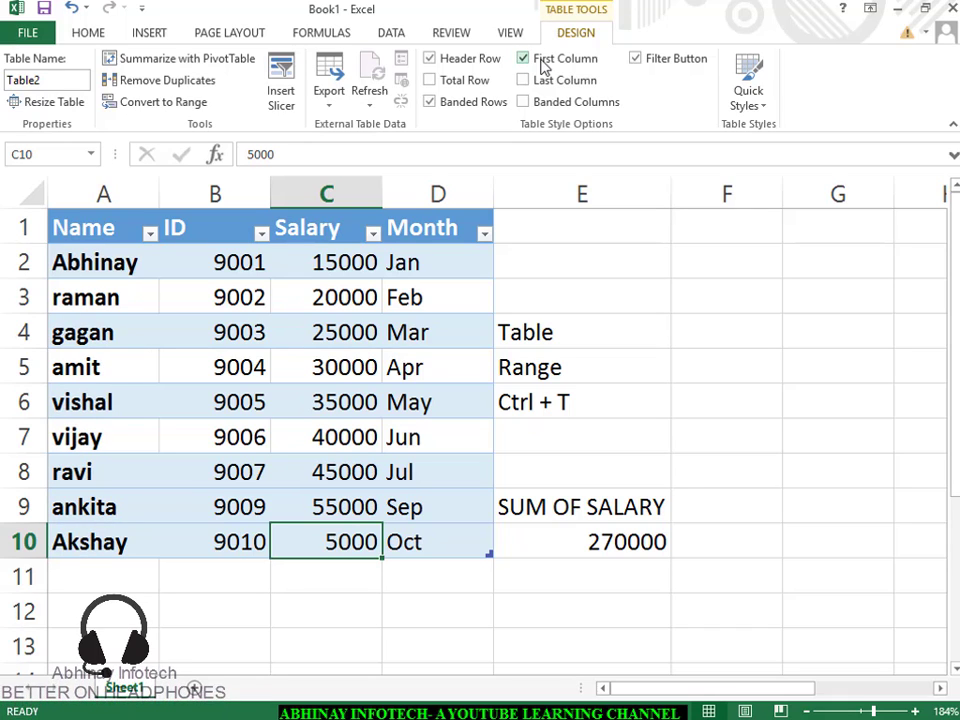
click(542, 62)
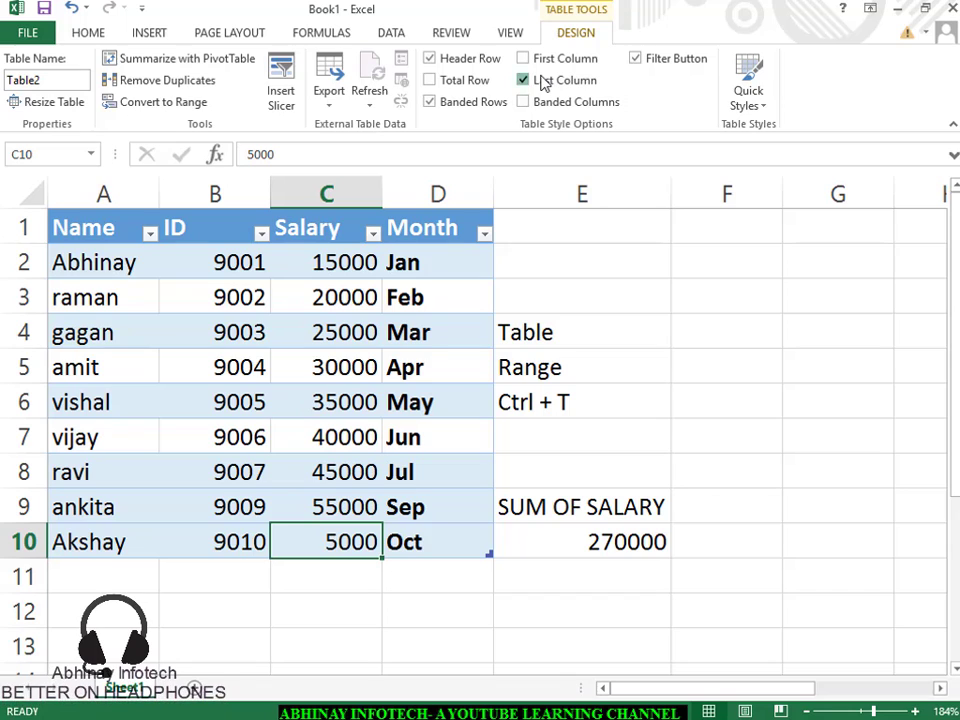
click(542, 81)
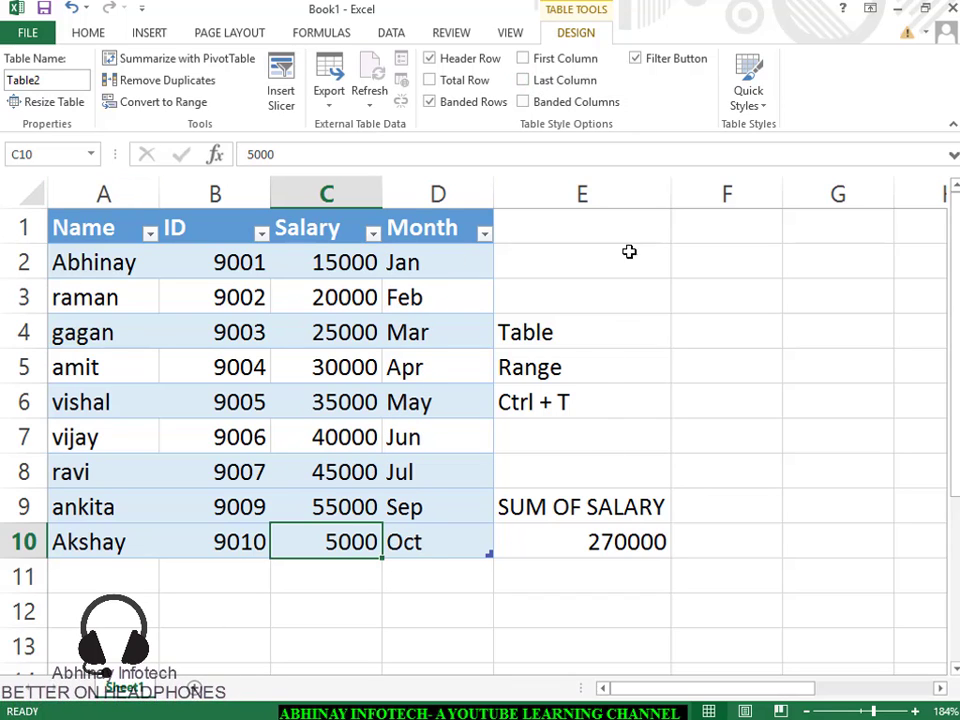
- Switch Banded Columns on and off twice, and hide the filter buttons in the table's header row
click(551, 102)
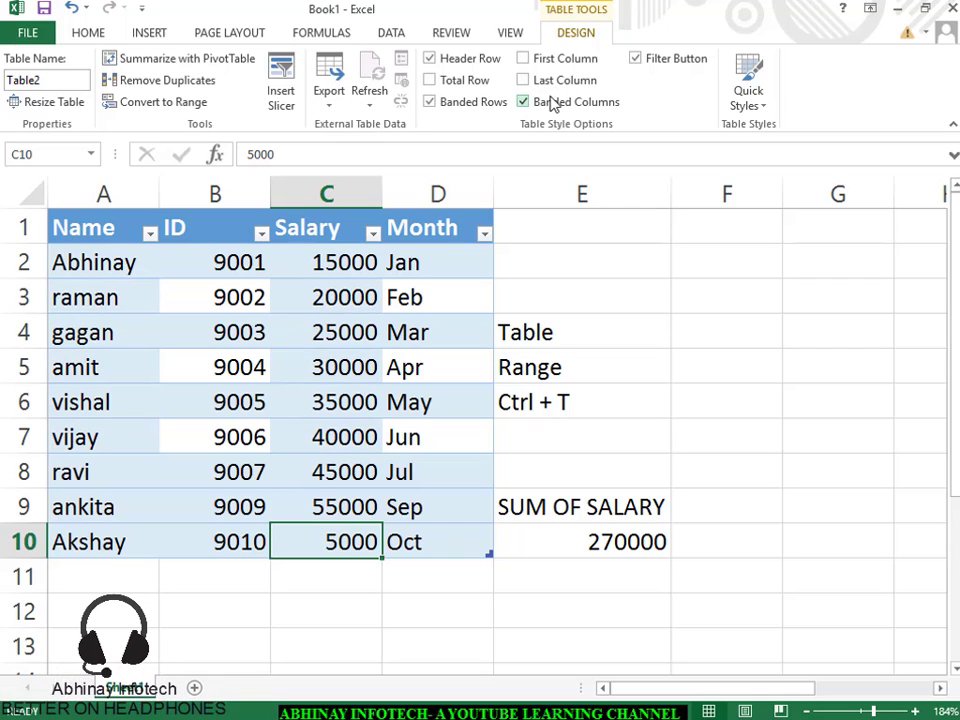
click(551, 102)
click(551, 102)
click(551, 102)
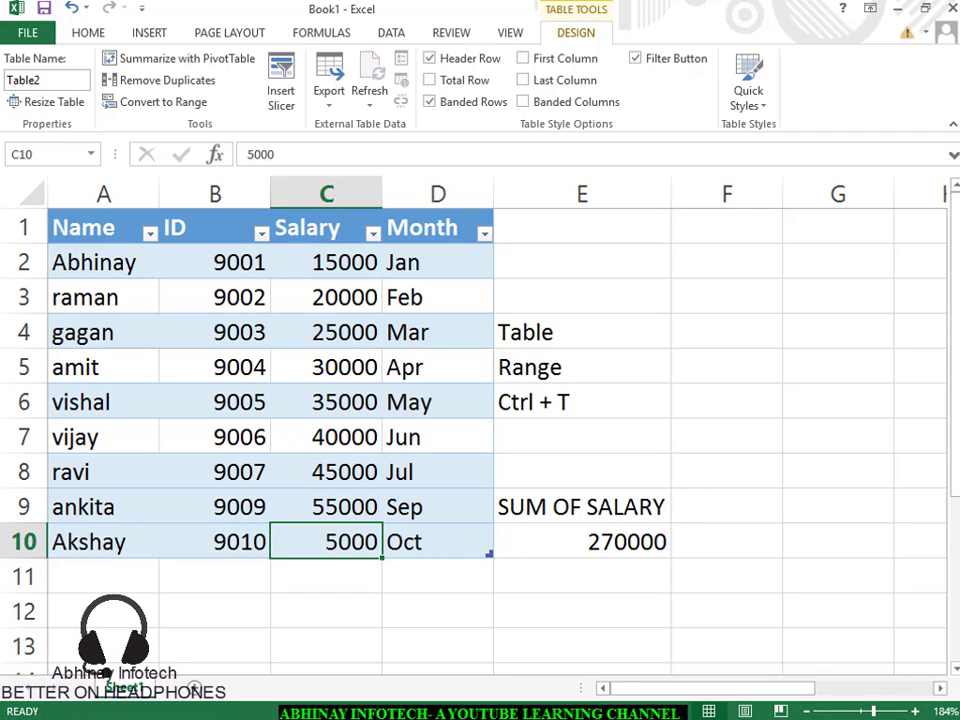
click(638, 60)
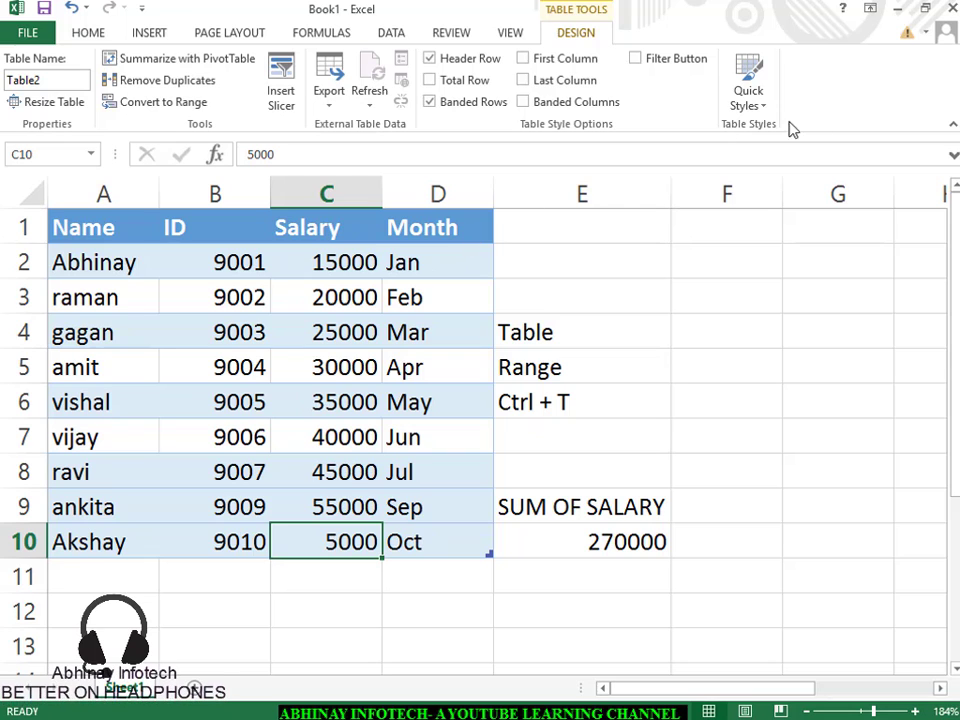
- Browse the table style galleries and preview a dark blue style on the table
click(737, 105)
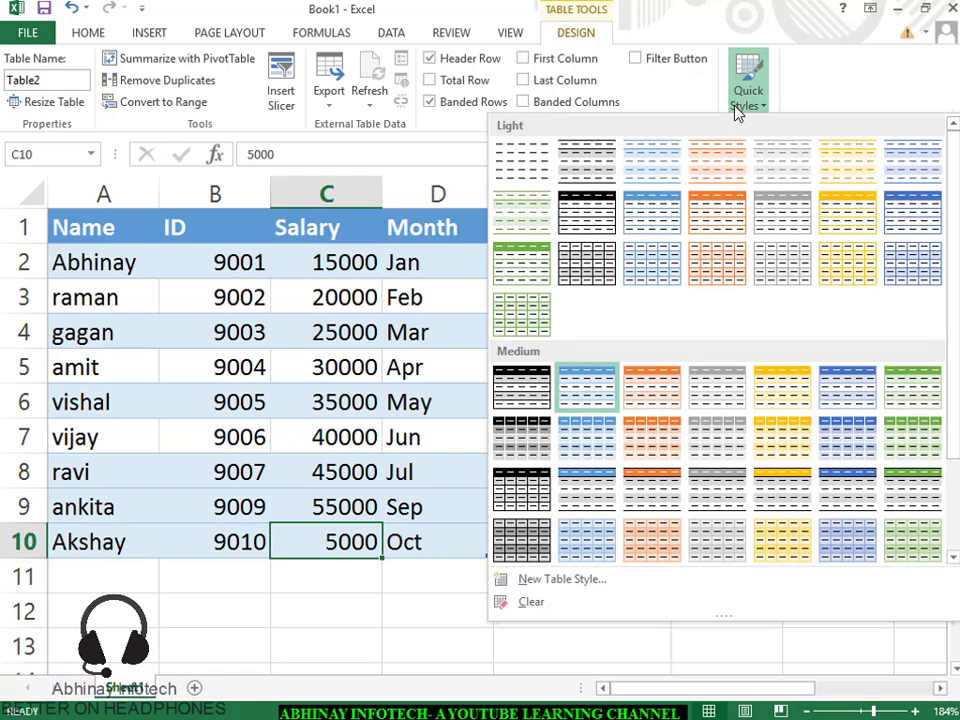
click(737, 105)
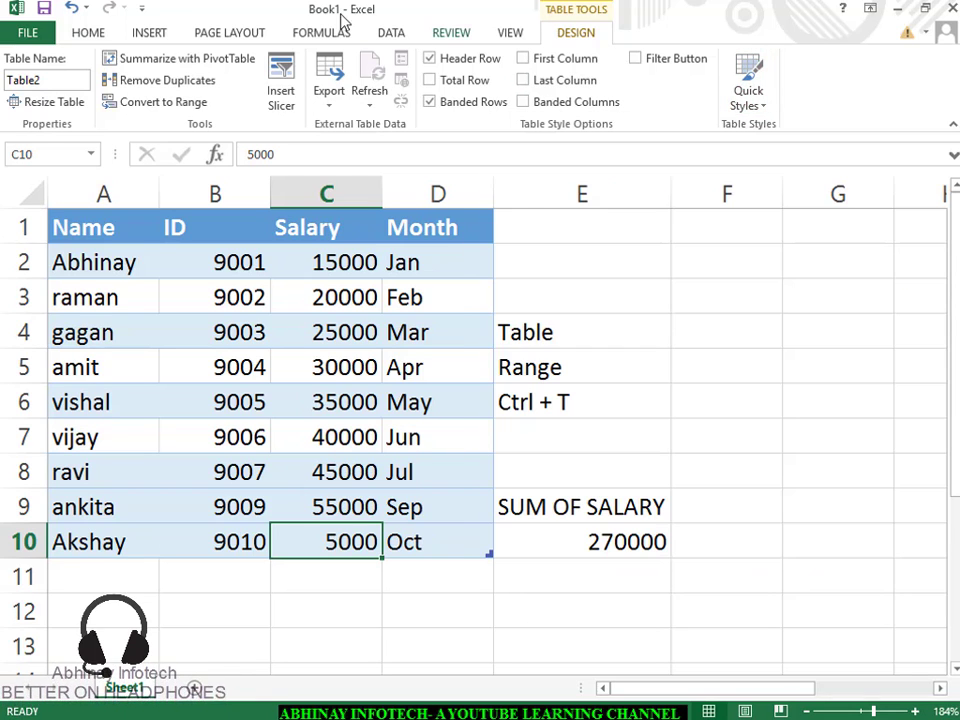
click(89, 33)
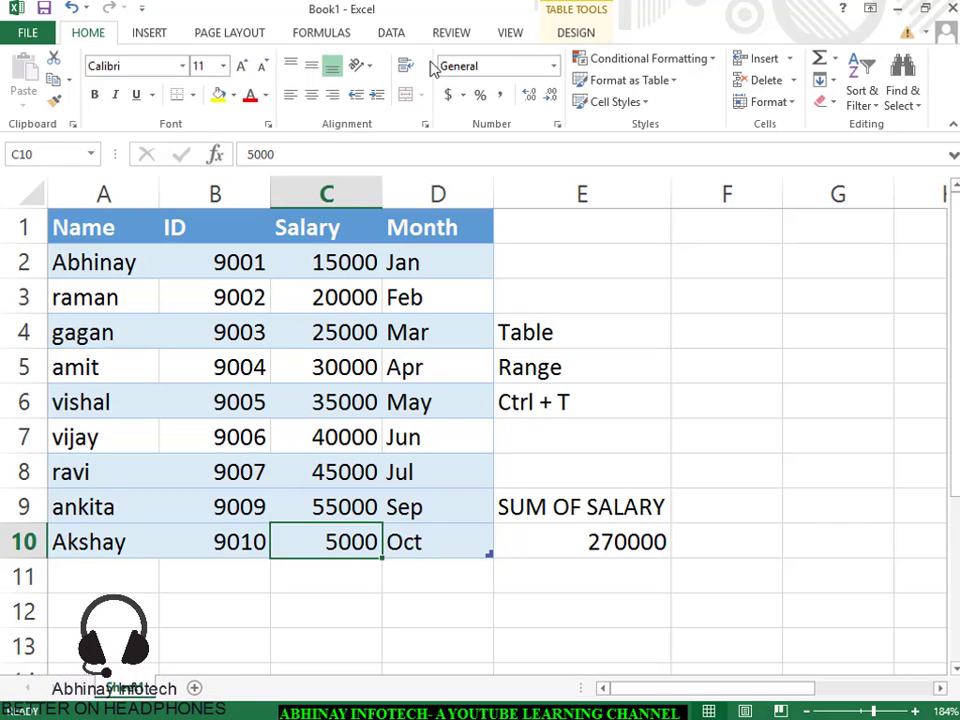
click(676, 89)
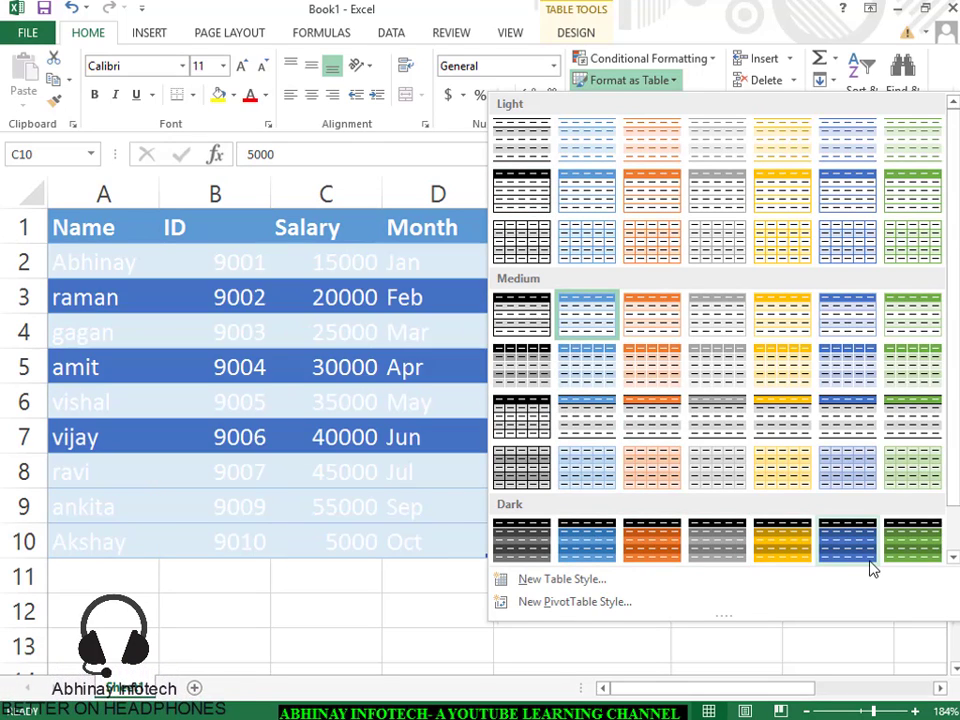
key(Escape)
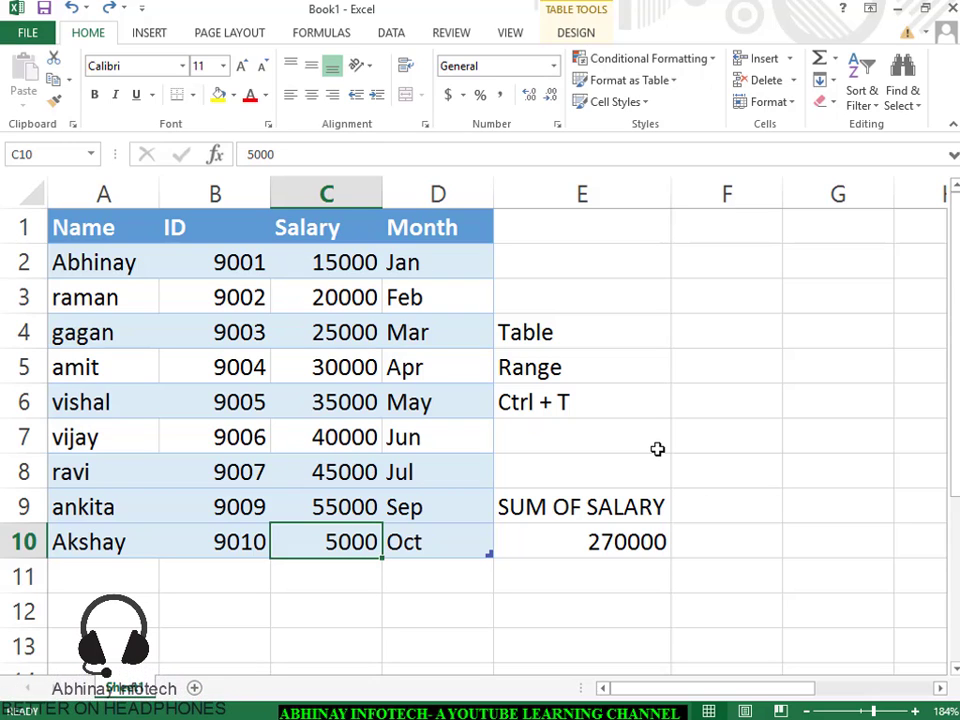
- Copy the salary table A1:D10 and paste it at A1 of a new worksheet
drag(107, 227, 481, 552)
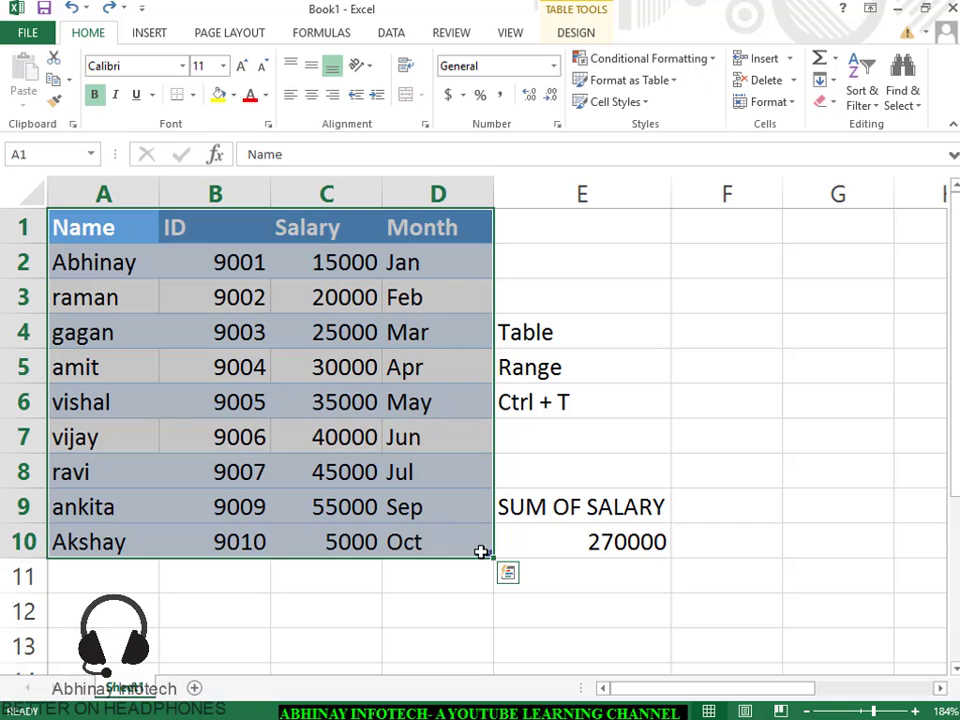
key(ctrl+c)
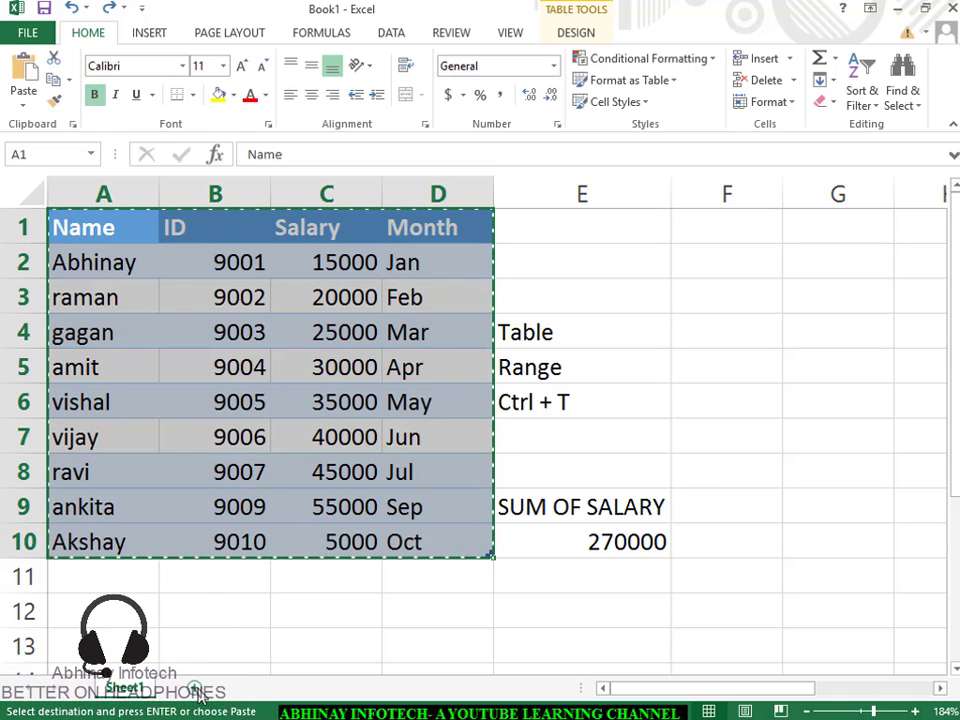
click(197, 692)
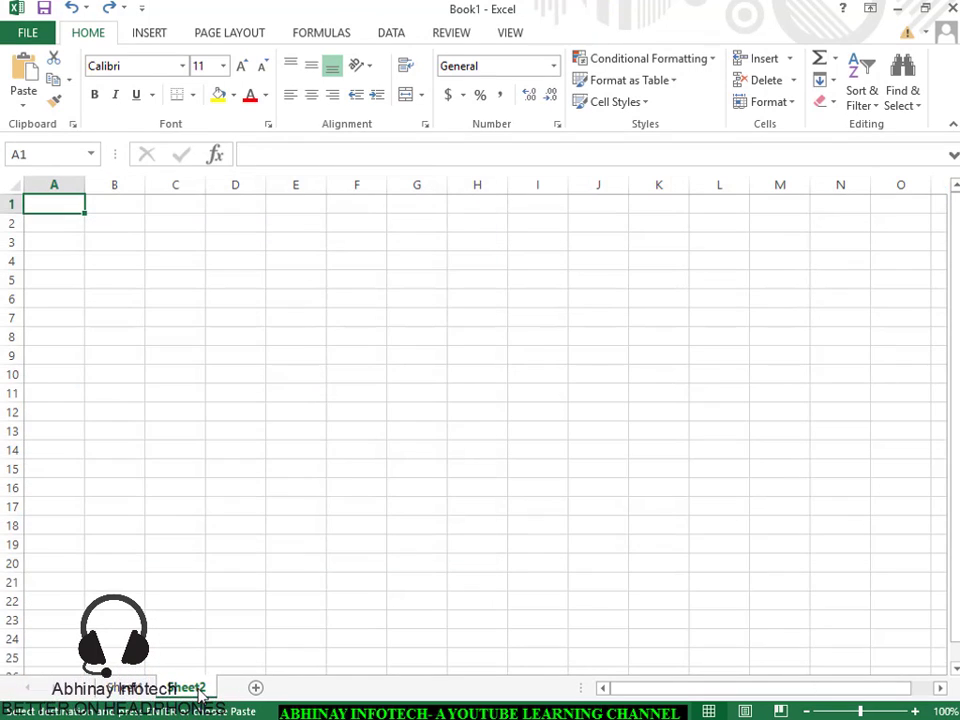
key(ctrl+v)
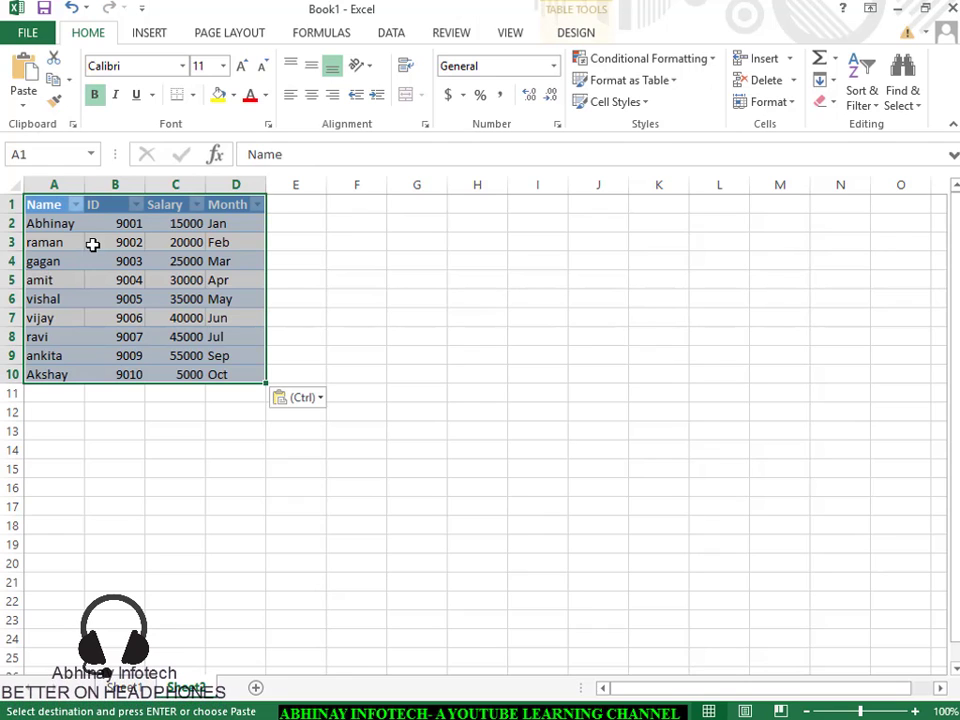
- Paste three more copies of the table on Sheet2, starting at E1, I1 and M1
click(291, 208)
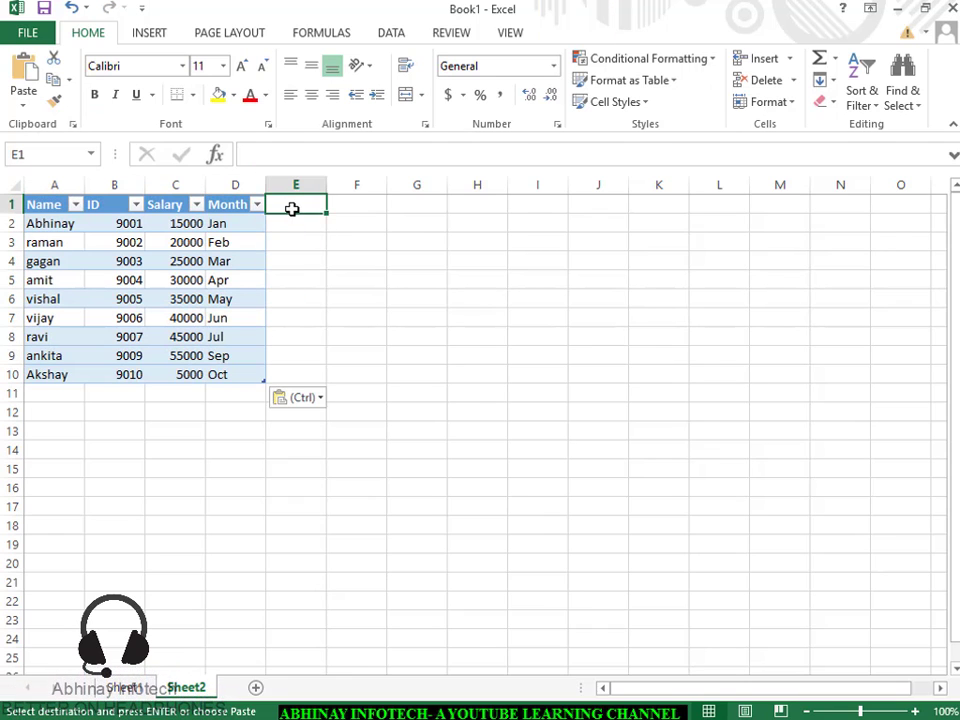
key(ctrl+v)
click(525, 199)
key(ctrl+v)
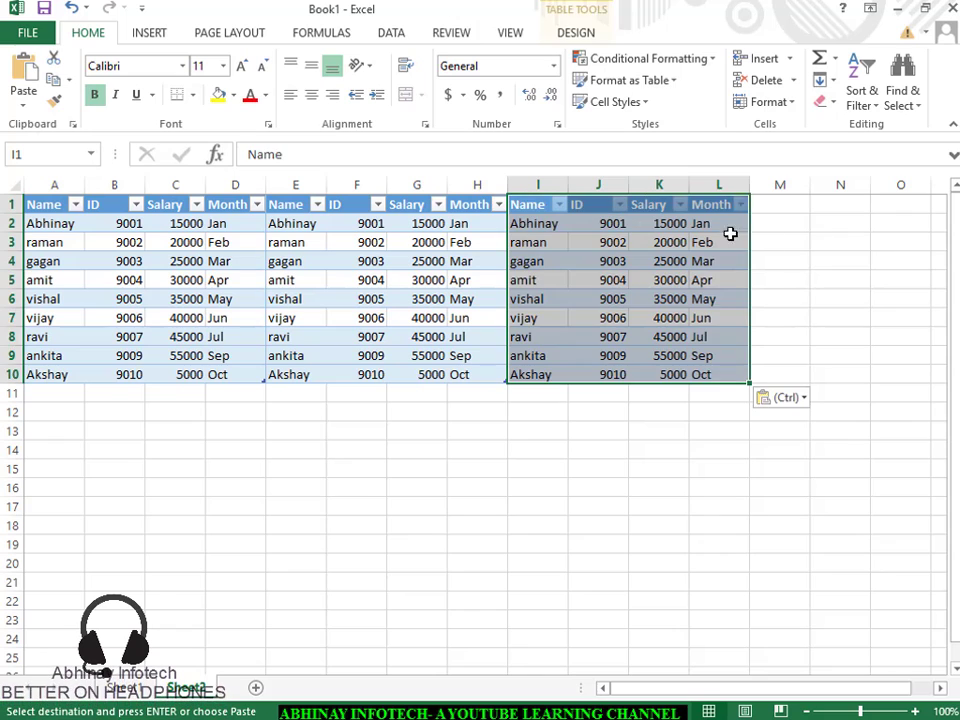
click(782, 208)
key(ctrl+v)
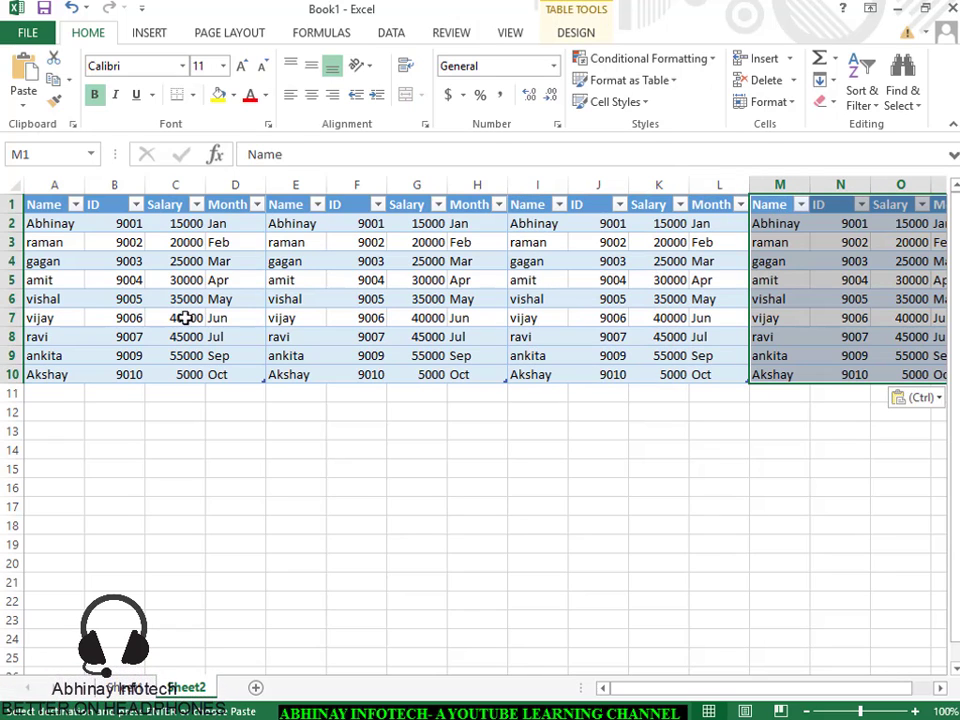
click(75, 401)
key(ctrl)
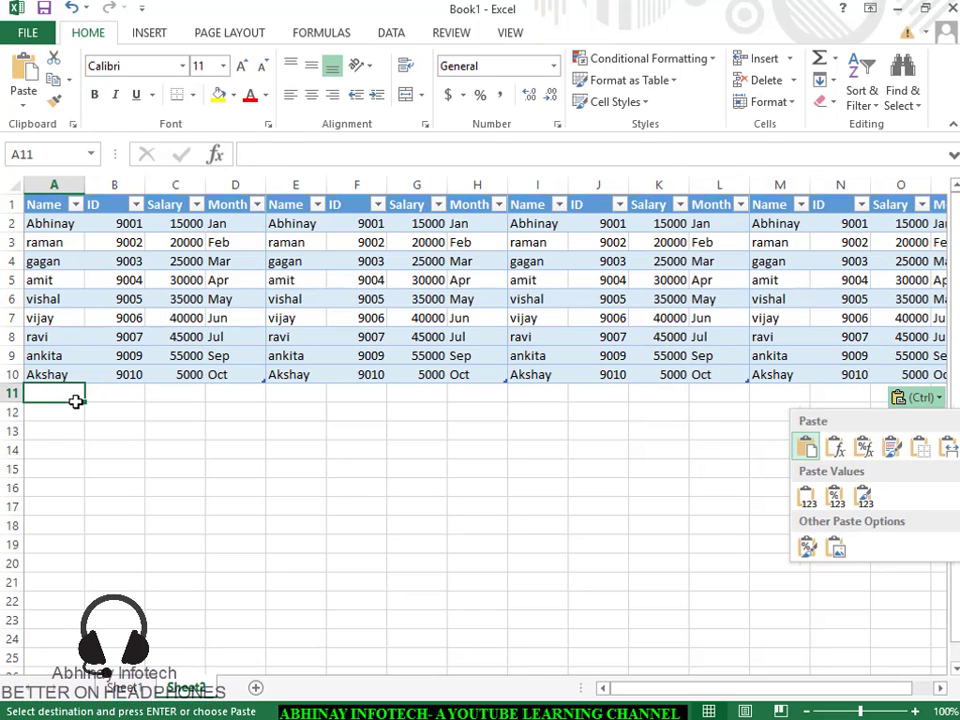
key(Escape)
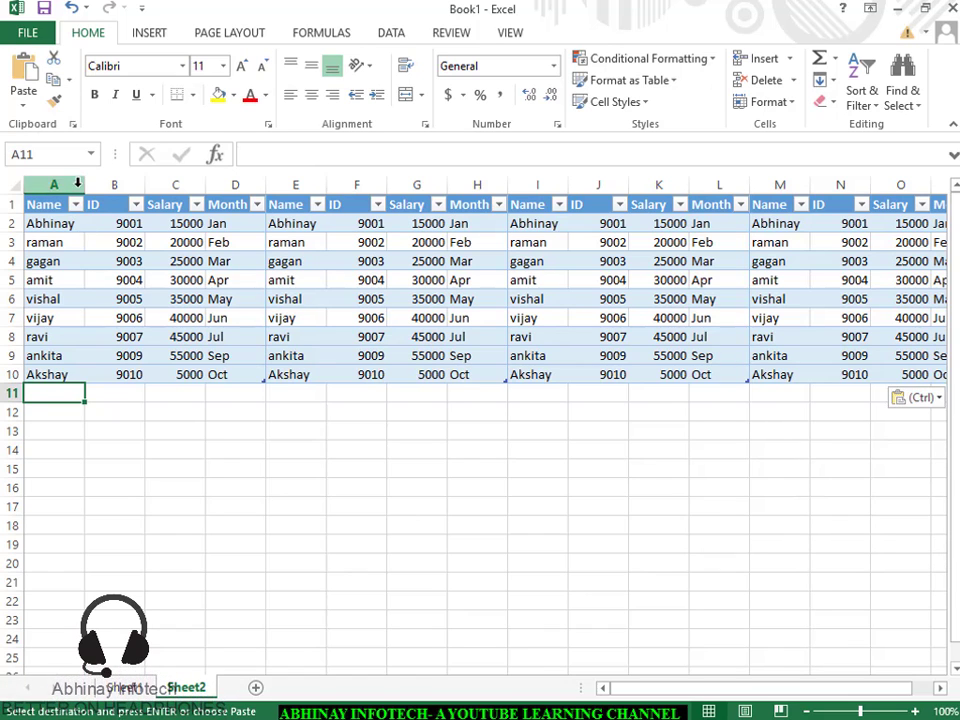
drag(58, 204, 574, 370)
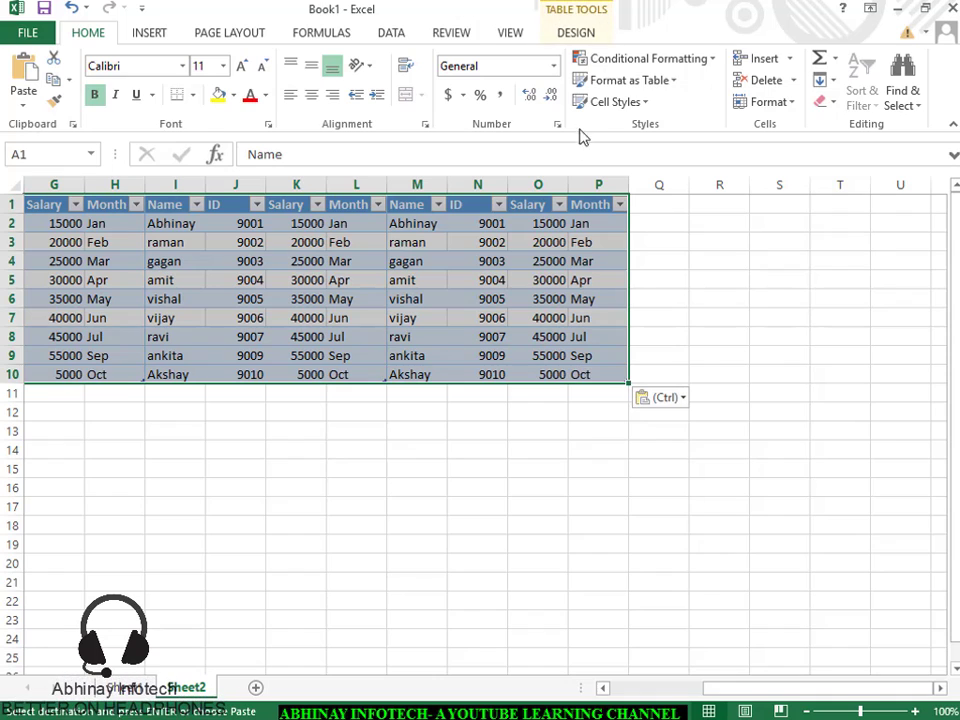
click(560, 33)
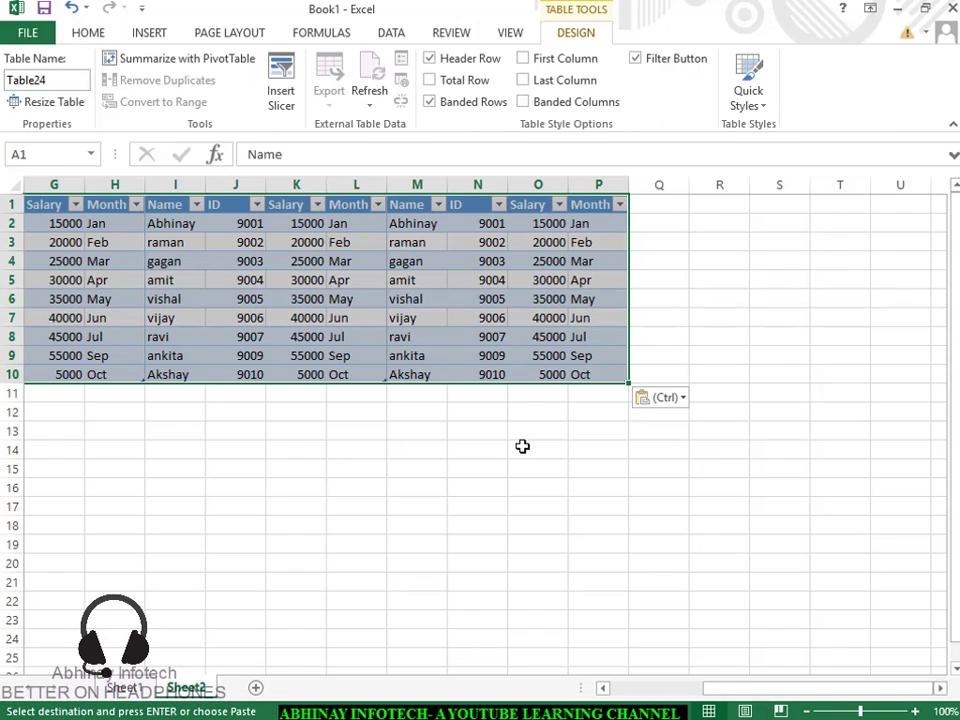
click(382, 299)
key(Left)
key(Left)
key(Left)
key(Left)
key(Left)
key(Left)
key(Left)
key(Left)
key(Left)
key(Left)
key(Left)
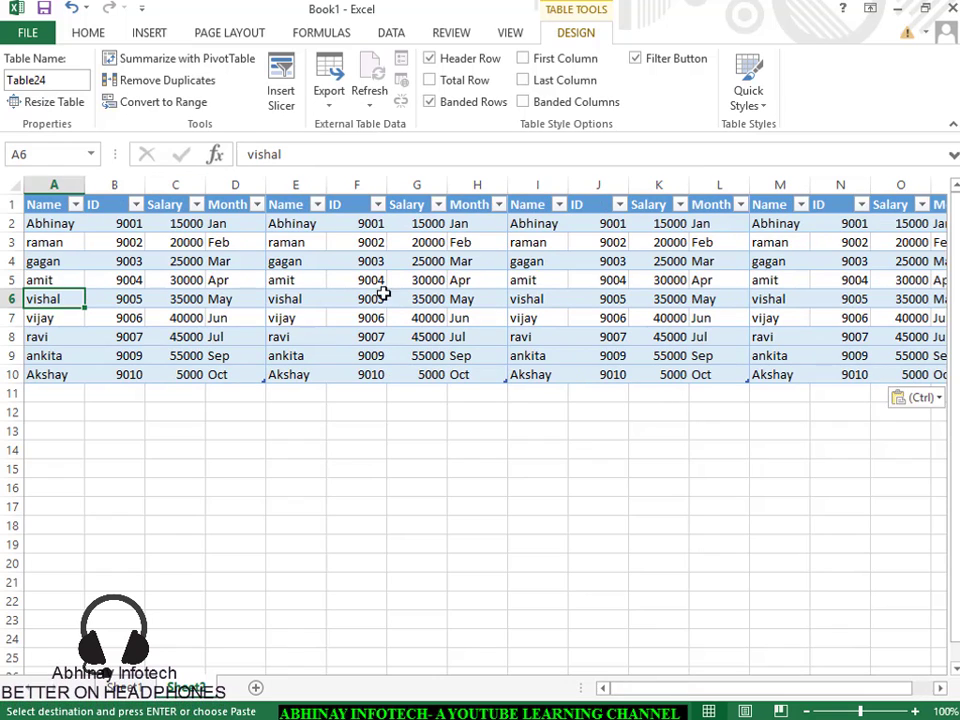
- Convert the first two pasted tables on Sheet2, A1:D10 and E1:H10, to normal ranges
click(118, 284)
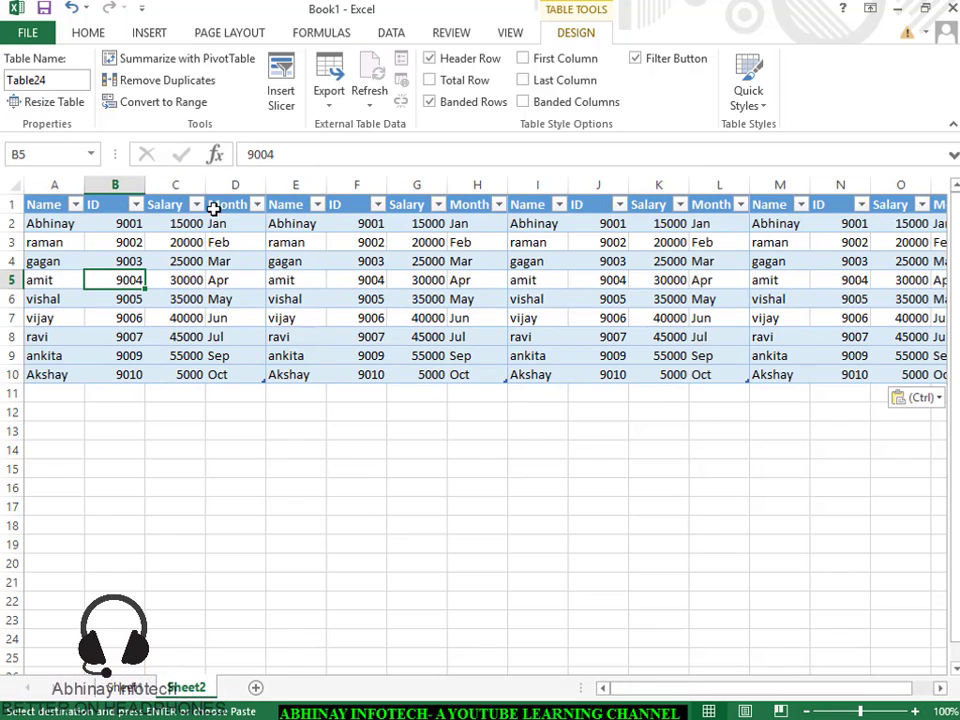
click(170, 102)
click(447, 418)
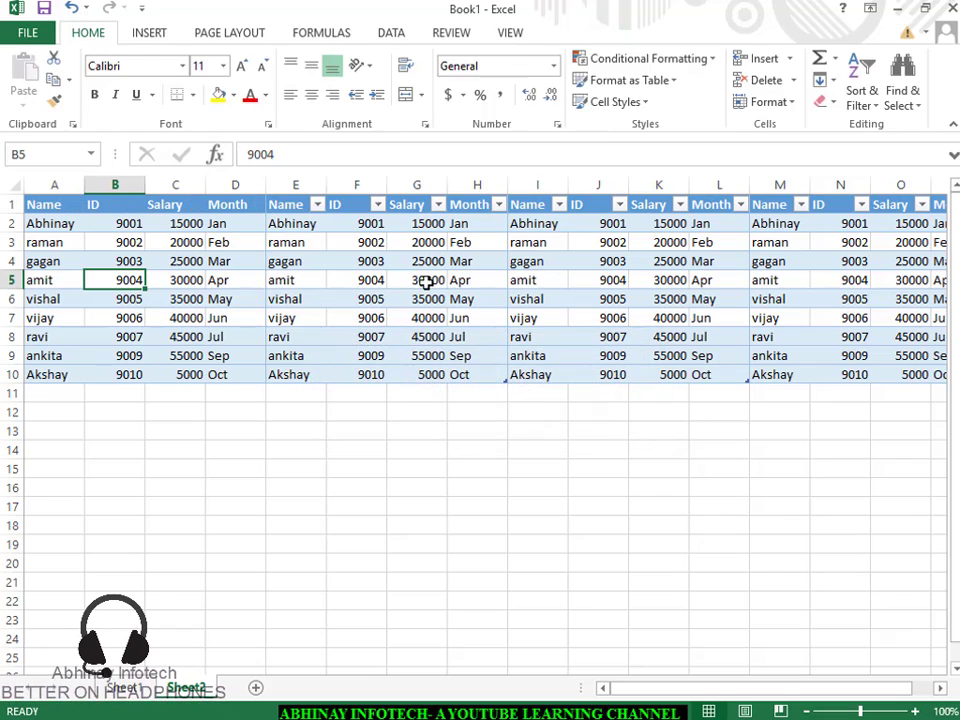
click(426, 281)
click(166, 103)
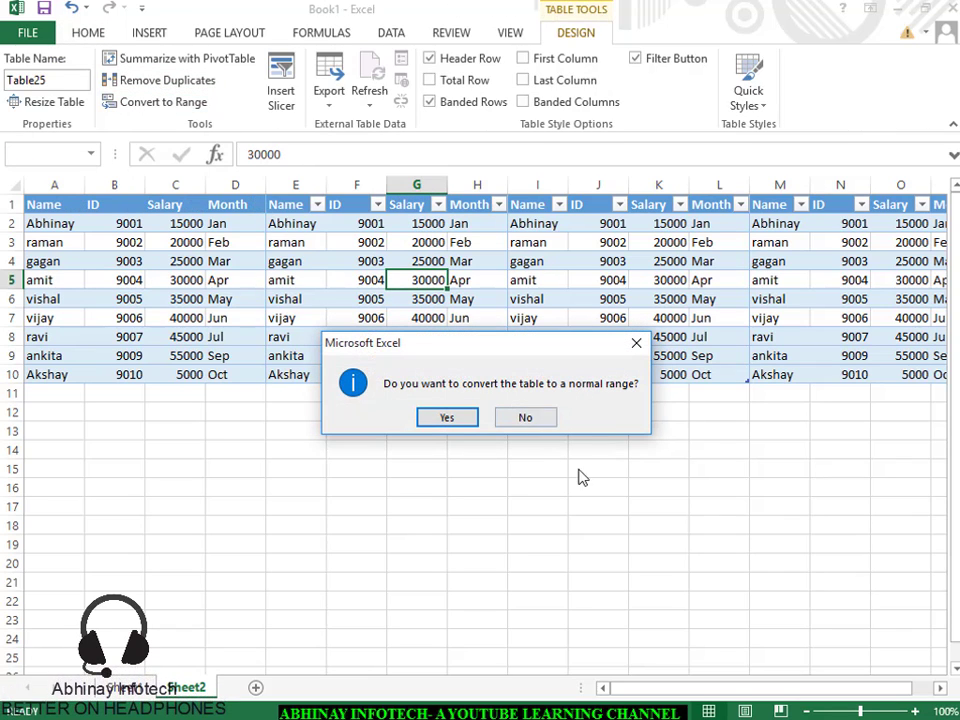
click(462, 421)
- Convert the remaining two tables on Sheet2, I1:L10 and M1:P10, to normal ranges
click(649, 332)
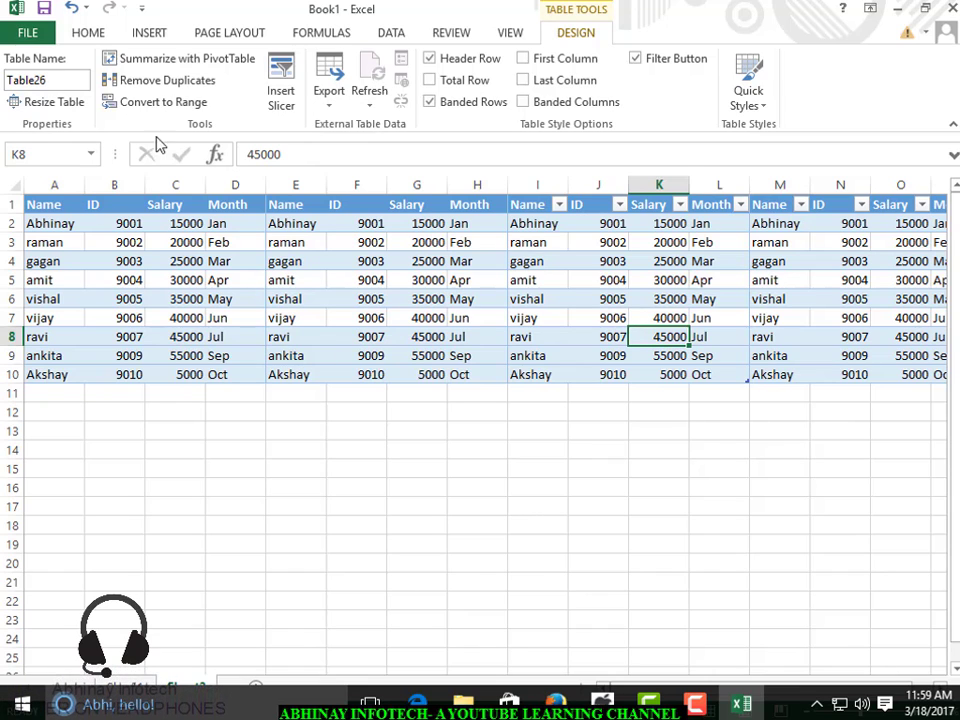
click(180, 102)
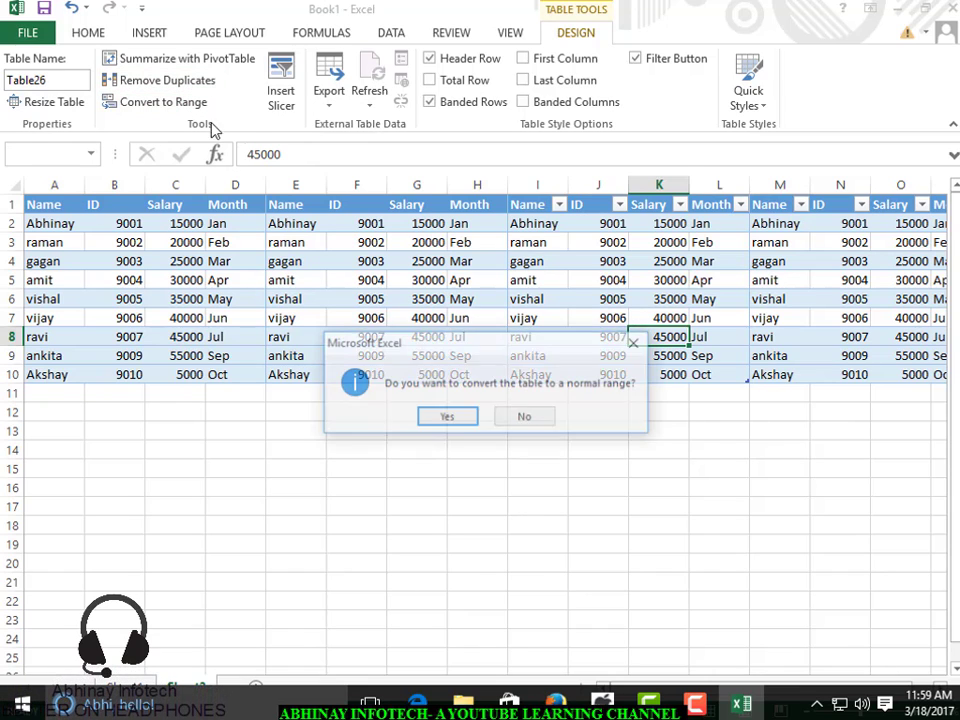
click(445, 417)
click(869, 298)
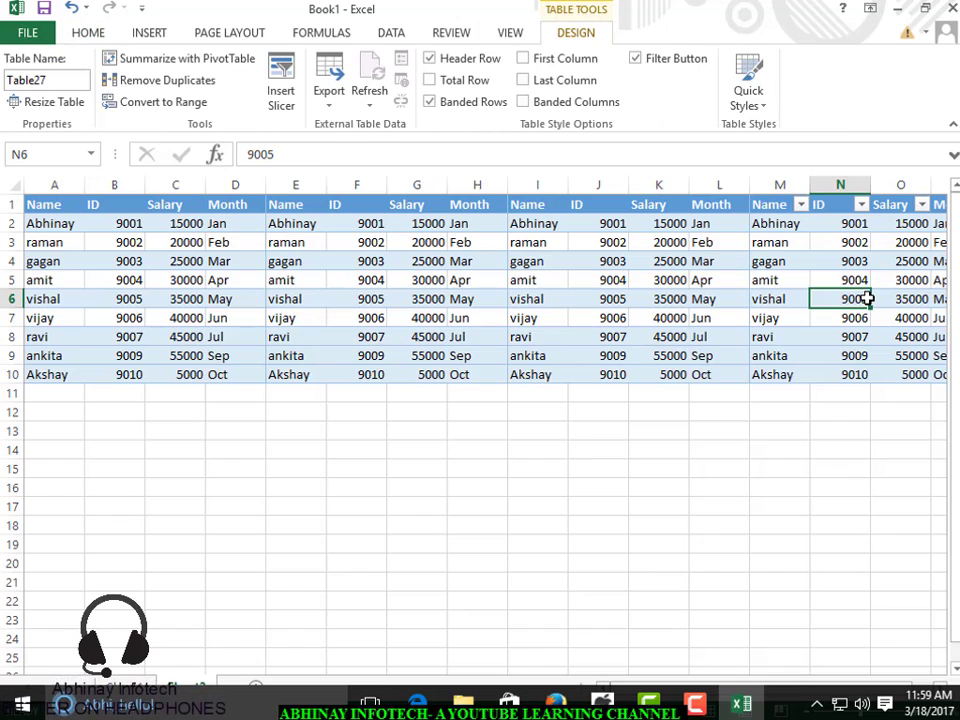
click(170, 103)
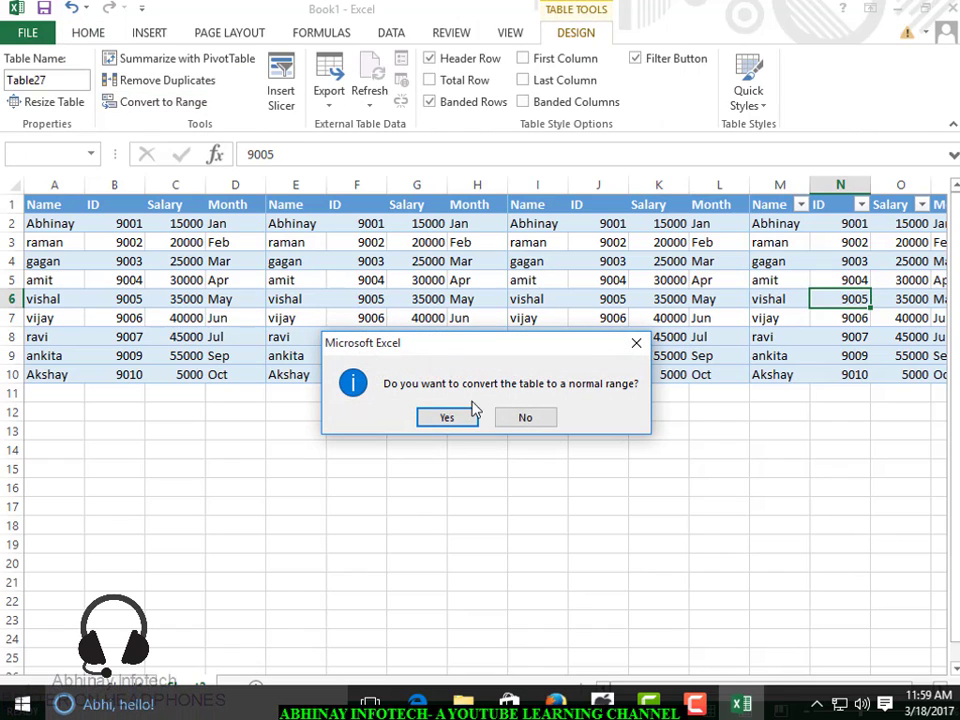
click(447, 417)
- Copy the data rows A2:P10 on Sheet2 and paste them directly below, starting at A11
drag(71, 223, 825, 369)
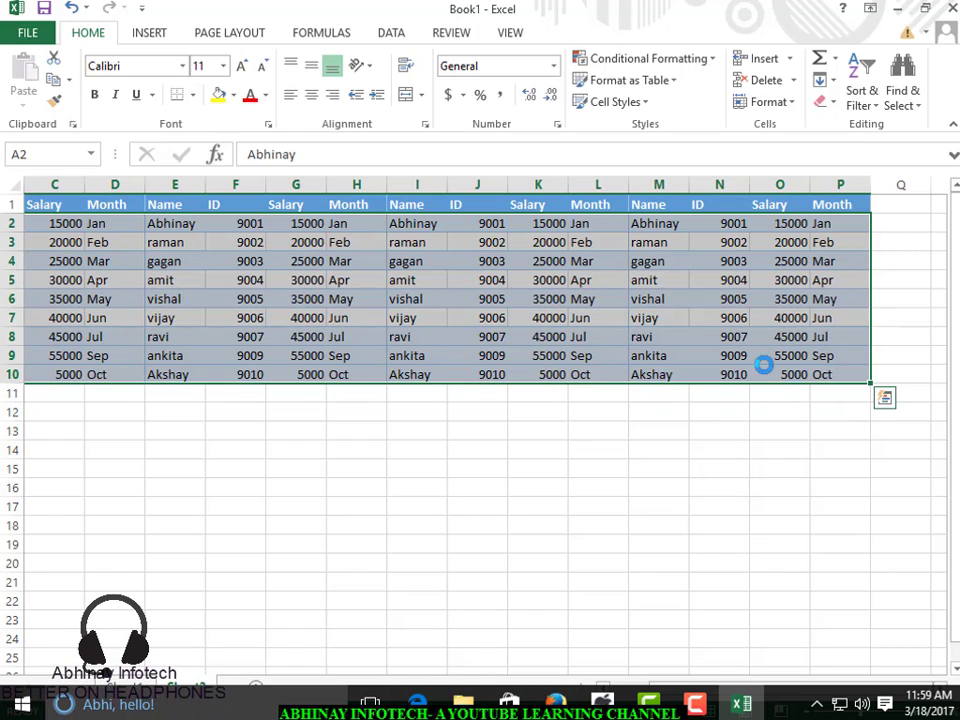
key(ctrl+c)
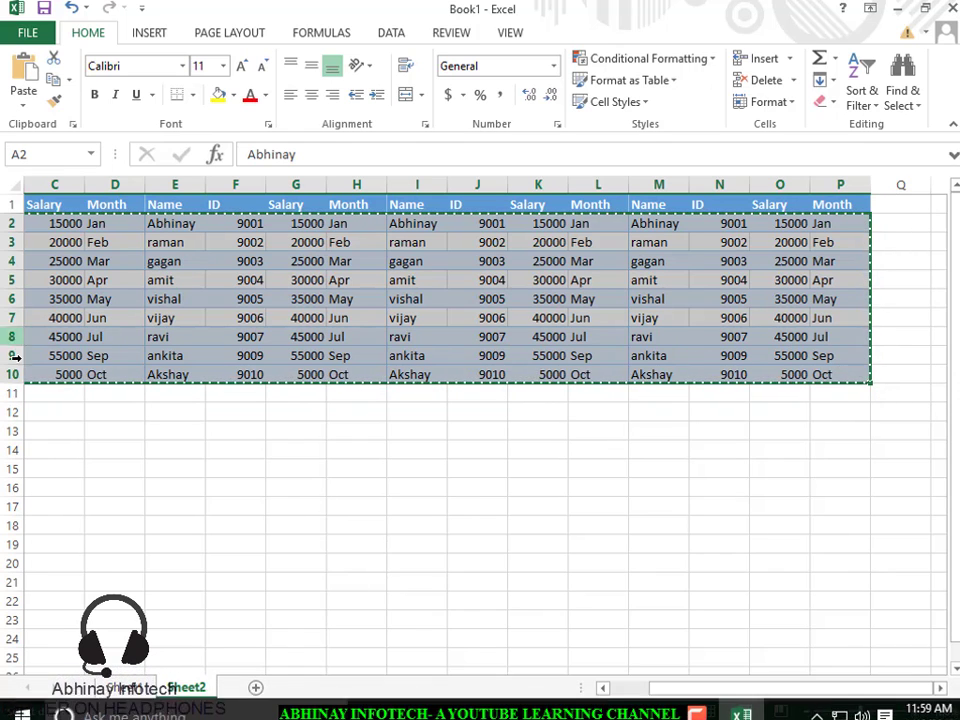
click(60, 393)
key(Home)
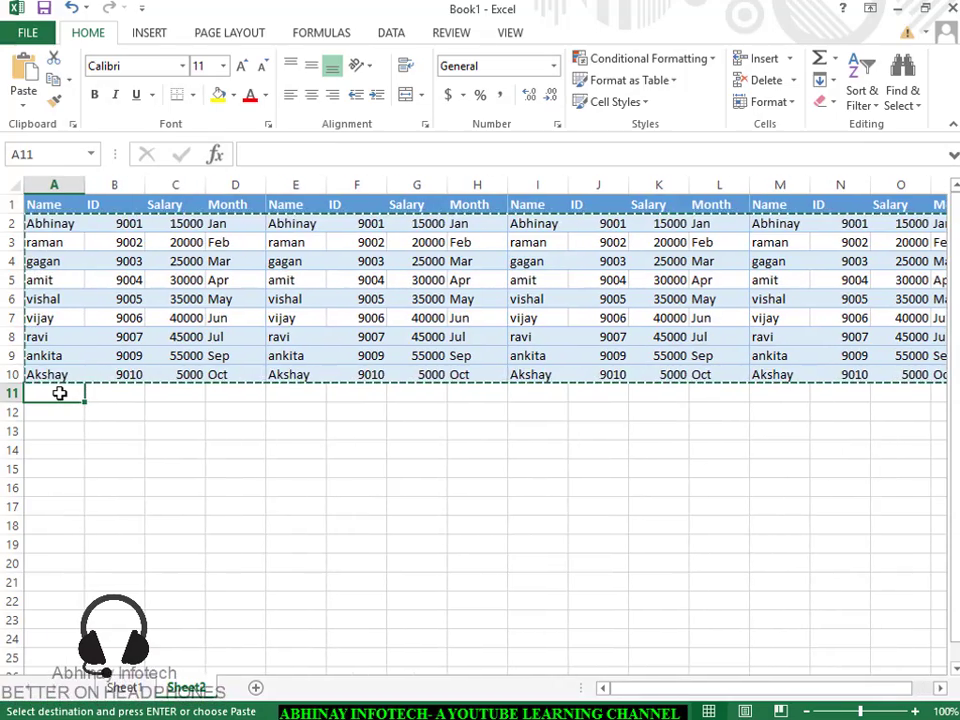
key(ctrl+v)
- Paste the copied rows once more starting at A20, and clear the copy selection
key(Down)
key(Down)
key(Down)
key(Down)
key(Down)
key(Down)
key(Down)
key(Down)
key(Down)
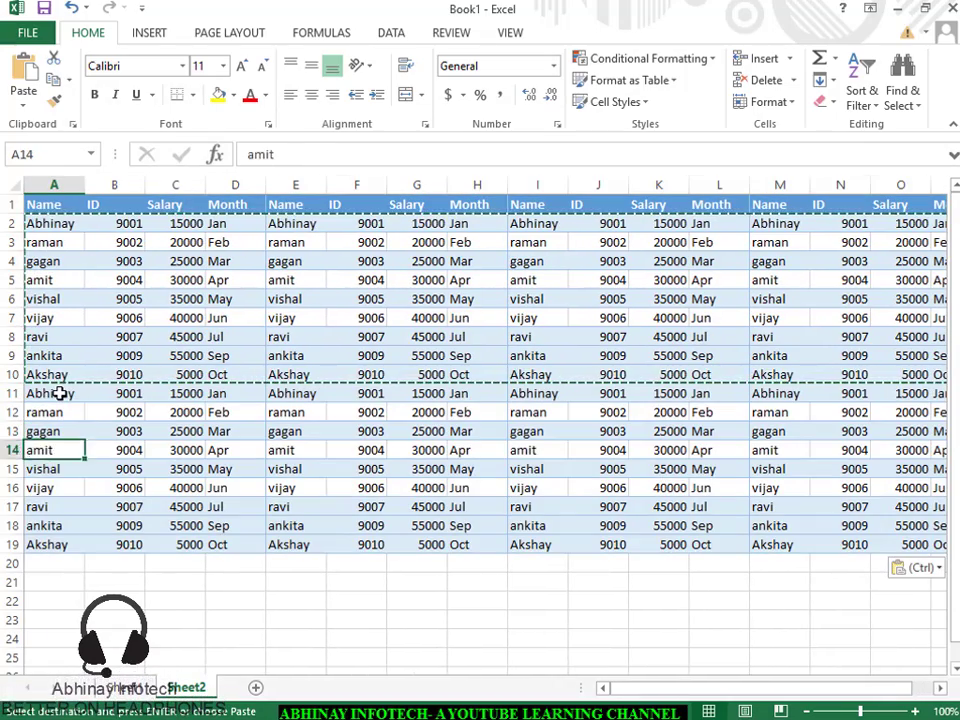
key(ctrl+v)
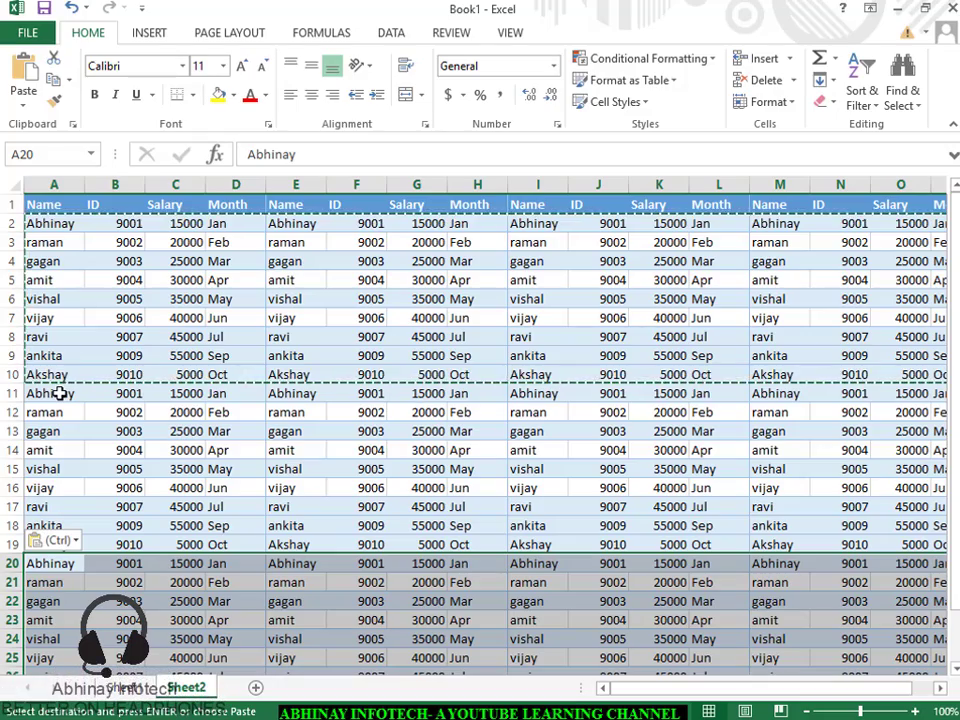
key(Down)
key(Down)
key(Down)
key(Down)
key(Down)
key(Down)
key(Down)
key(Down)
key(Down)
key(Down)
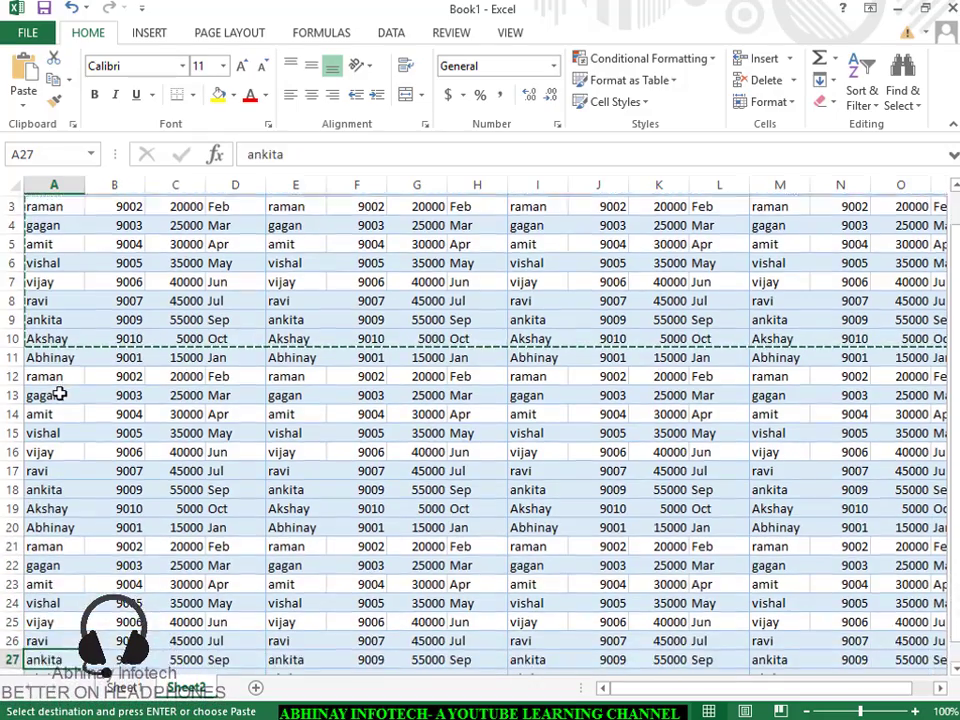
key(Up)
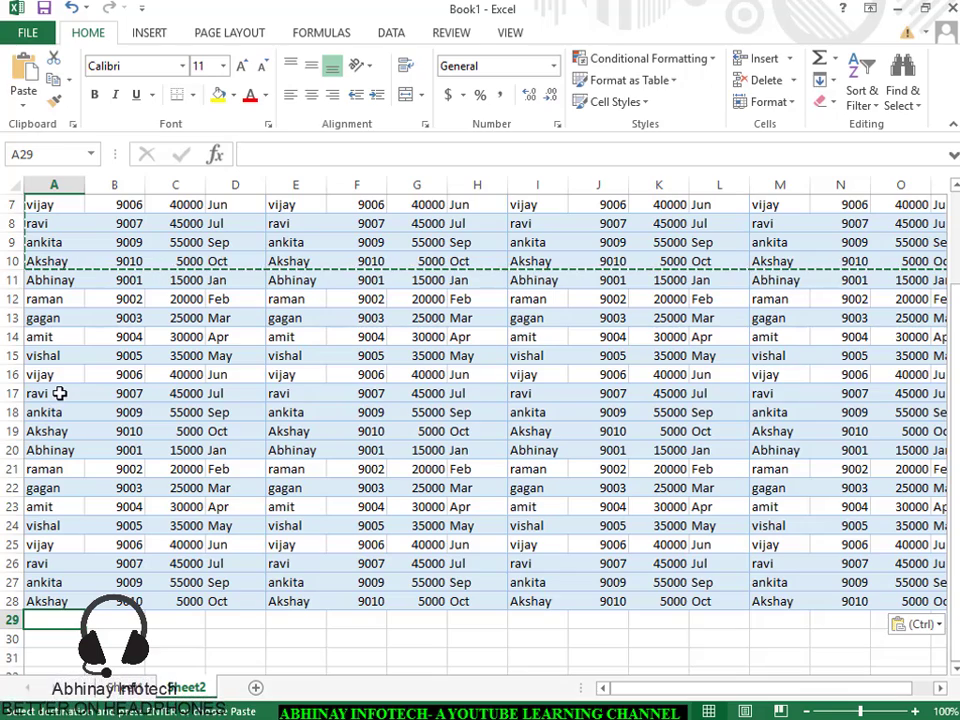
key(Escape)
- Look over the enlarged data block on Sheet2, from its header row to the empty rows below it
key(Up)
key(Up)
key(Up)
key(Up)
key(Up)
key(Up)
key(Up)
key(Up)
key(Up)
key(Up)
key(Up)
key(Up)
key(Up)
key(Up)
key(Up)
key(Up)
key(Up)
key(Up)
key(Up)
key(Up)
key(Up)
key(Up)
key(Up)
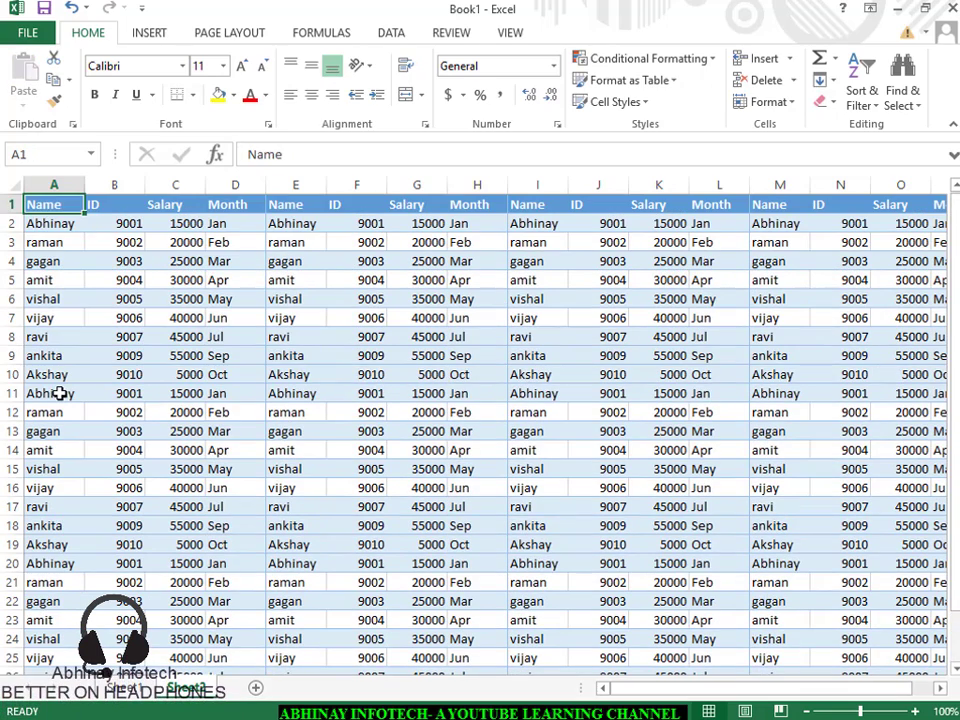
key(Down)
key(Right)
key(Right)
key(Down)
key(Right)
key(Right)
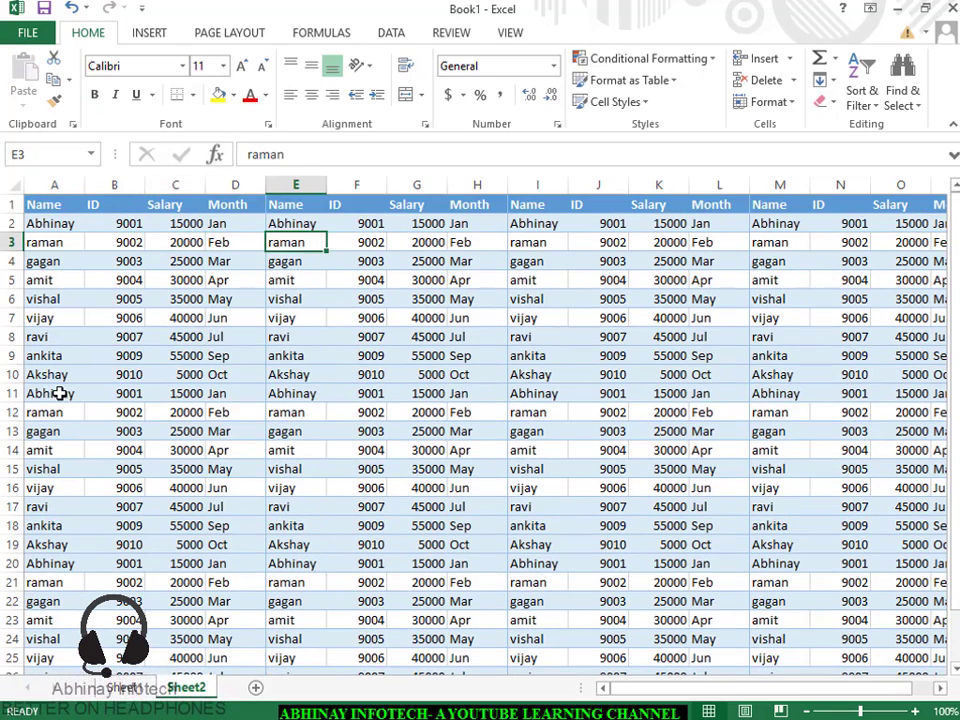
key(Right)
key(Down)
key(Right)
key(Right)
key(Right)
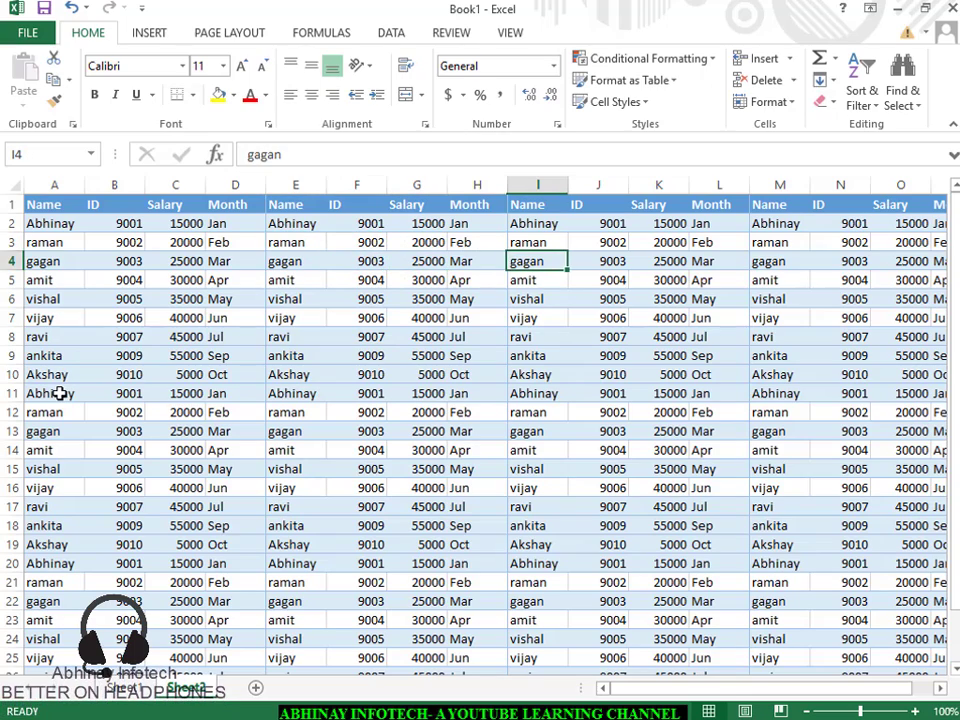
key(Down)
key(Down)
key(Down)
key(Down)
key(Down)
key(Down)
key(Down)
key(Left)
key(Down)
key(Down)
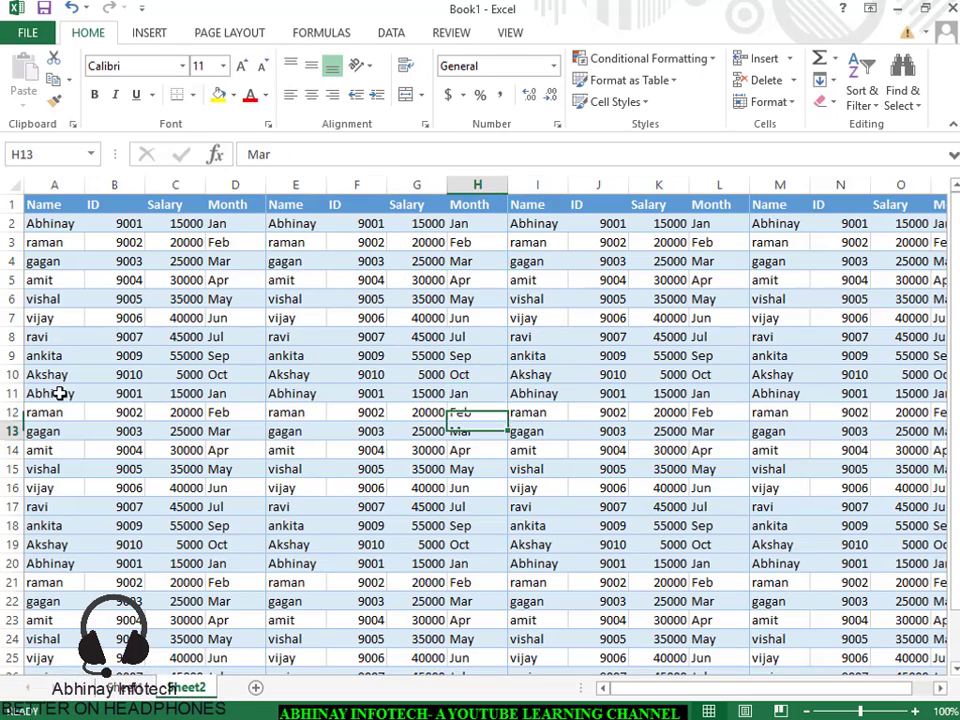
key(Down)
key(Down)
key(Down)
key(Down)
key(Down)
key(Down)
key(Down)
key(Down)
key(Down)
key(Down)
key(Down)
key(Down)
key(Down)
key(Down)
key(Down)
key(Down)
key(Down)
key(Down)
key(Down)
key(Down)
key(Down)
key(Down)
key(Down)
key(Down)
key(Down)
key(Down)
key(Down)
key(Down)
key(Down)
key(Down)
key(Down)
key(Down)
key(Down)
key(Down)
key(Down)
key(Down)
key(Up)
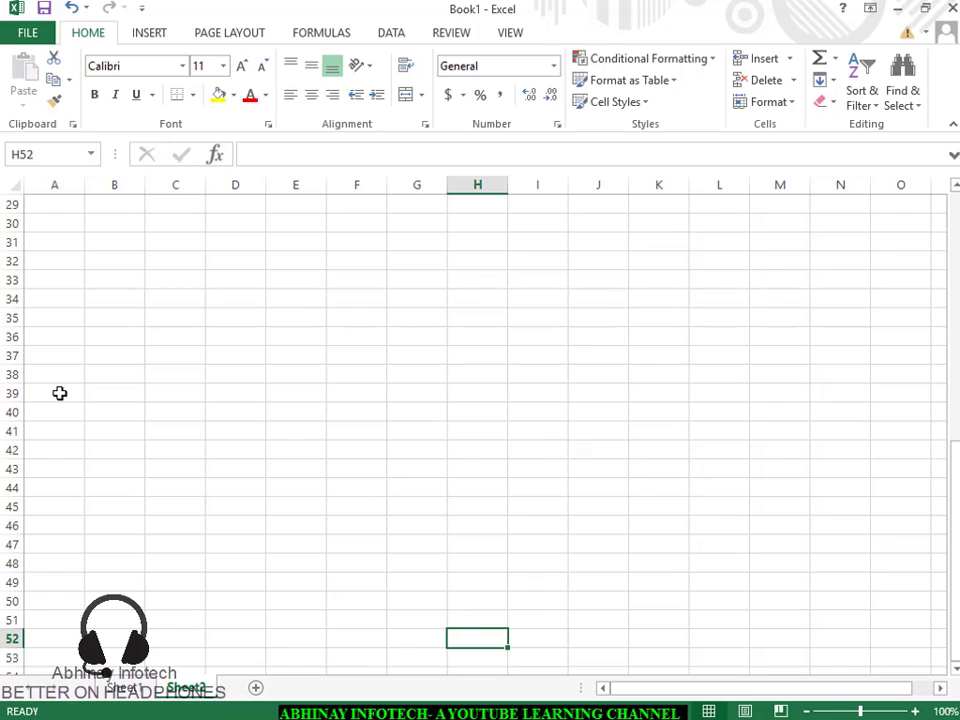
key(Left)
key(Left)
key(Left)
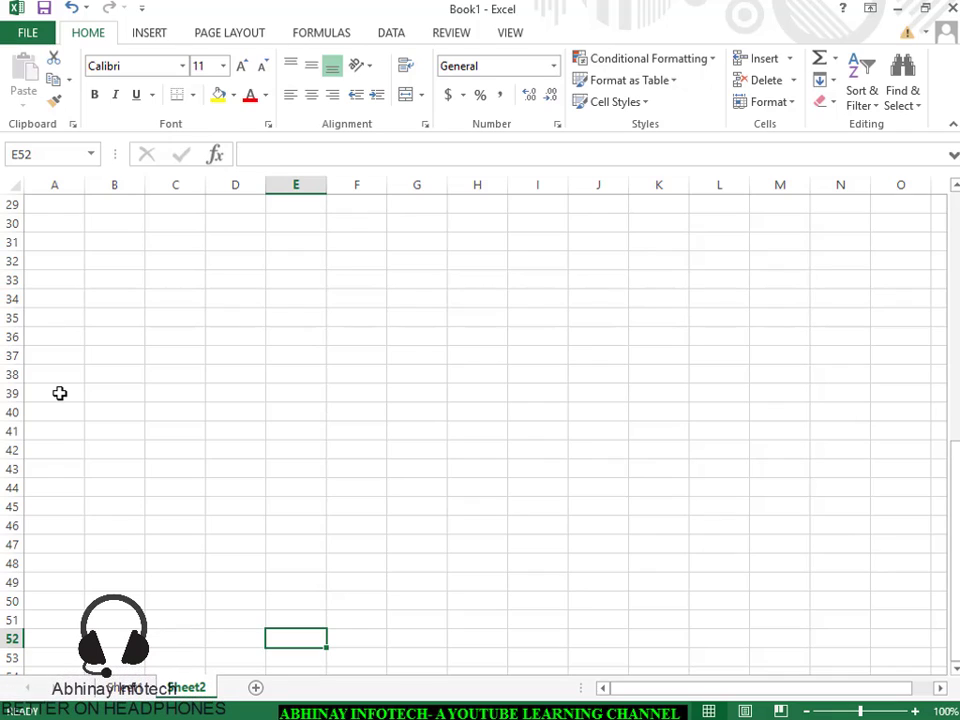
key(Up)
key(Up)
key(Up)
key(Up)
key(Up)
key(Up)
key(Up)
key(Up)
key(Up)
key(Up)
key(Up)
key(Up)
key(Up)
key(Up)
key(Up)
key(Up)
key(Up)
key(Up)
key(Up)
key(Up)
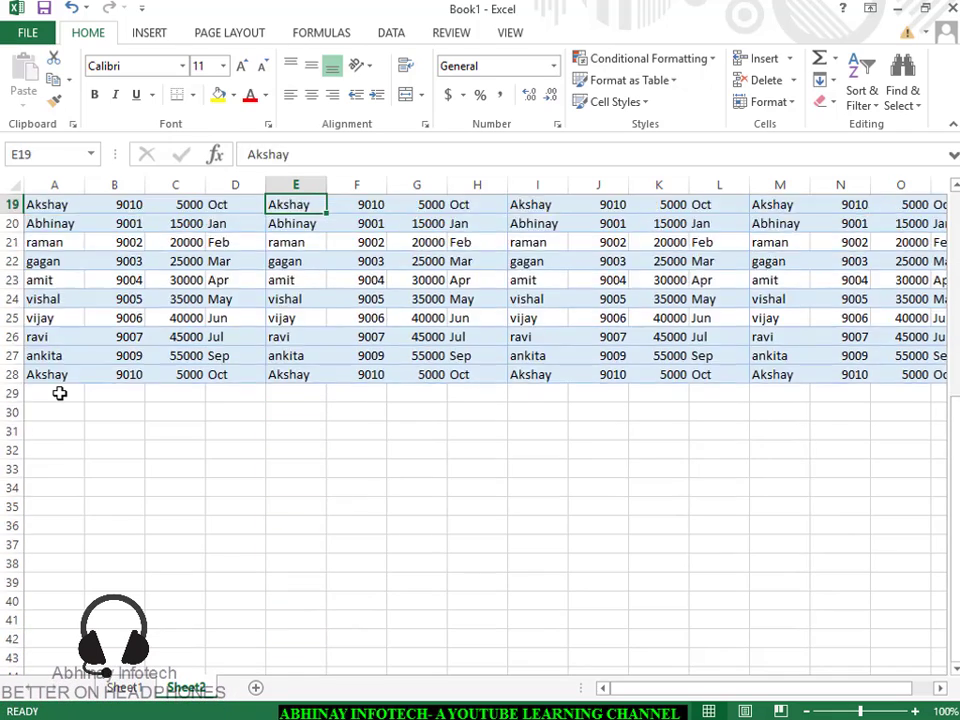
key(Up)
key(Up)
key(Up)
key(Up)
key(Up)
key(Up)
key(Up)
key(Up)
key(Up)
key(Up)
key(Up)
key(Up)
key(Up)
key(Up)
key(Up)
key(Up)
key(Up)
key(Up)
- Create a single table with headers from the whole data block A1:P28 on Sheet2
key(Down)
key(Down)
key(Down)
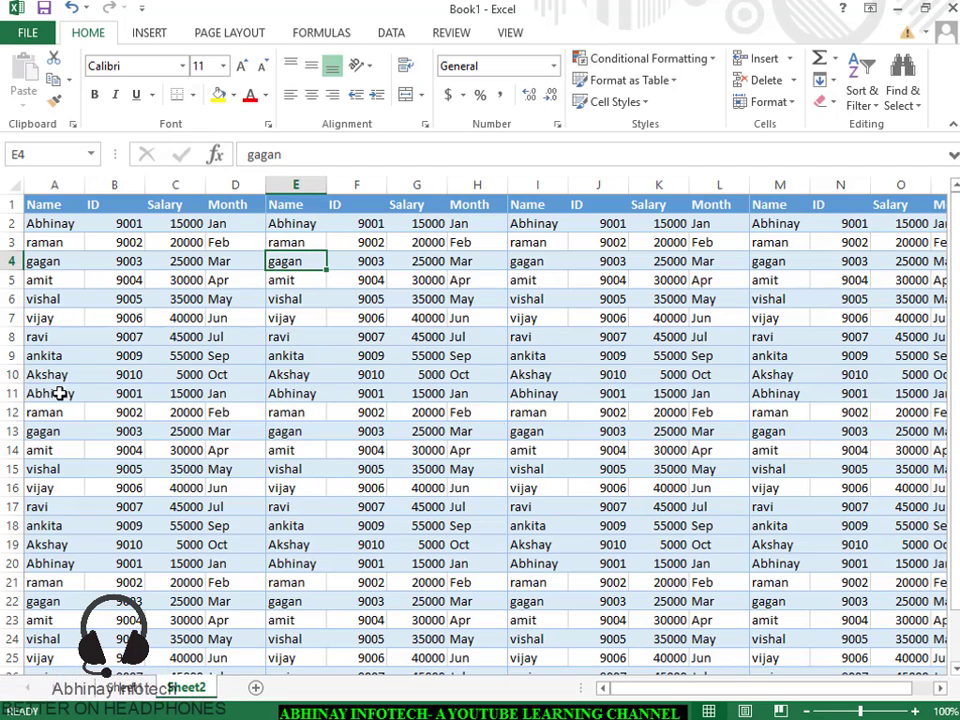
key(ctrl+t)
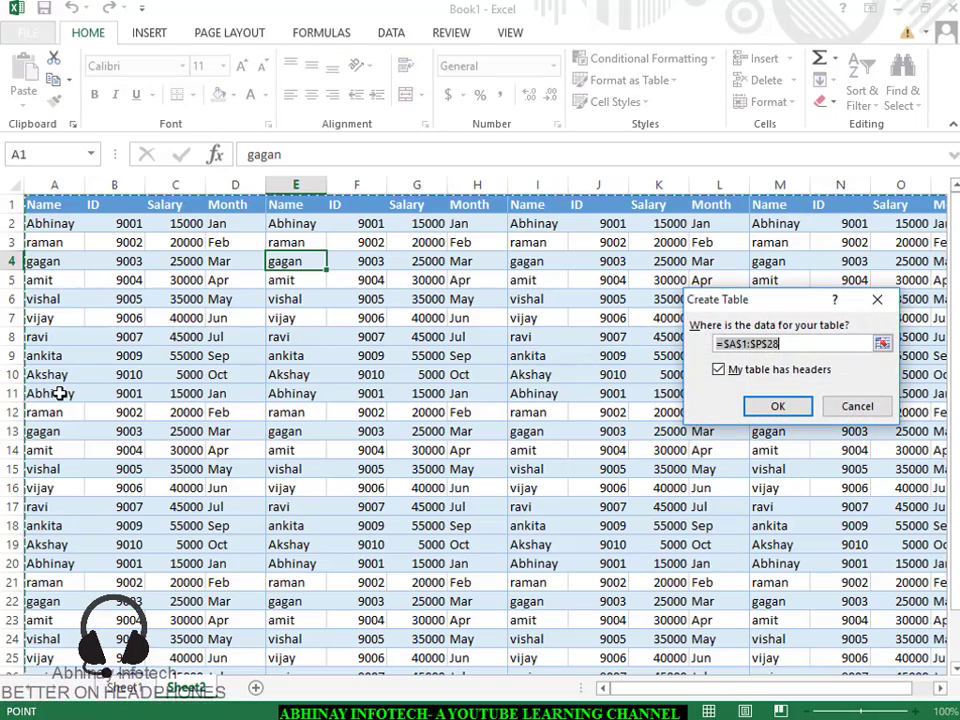
click(776, 405)
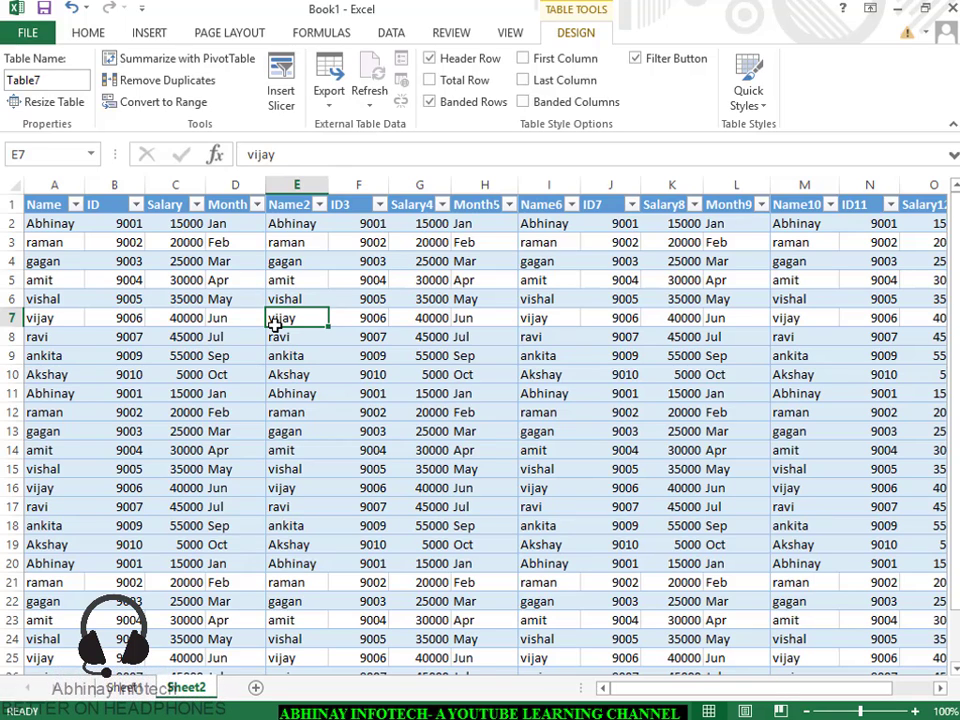
- Examine how the new table's header row behaves between the top and row 27 of the data
key(Down)
key(Down)
key(Down)
key(Down)
key(Down)
key(Down)
key(Down)
key(Down)
key(Down)
key(Down)
key(Down)
key(Down)
key(Down)
key(Down)
key(Down)
key(Down)
key(Down)
key(Down)
key(Down)
key(Down)
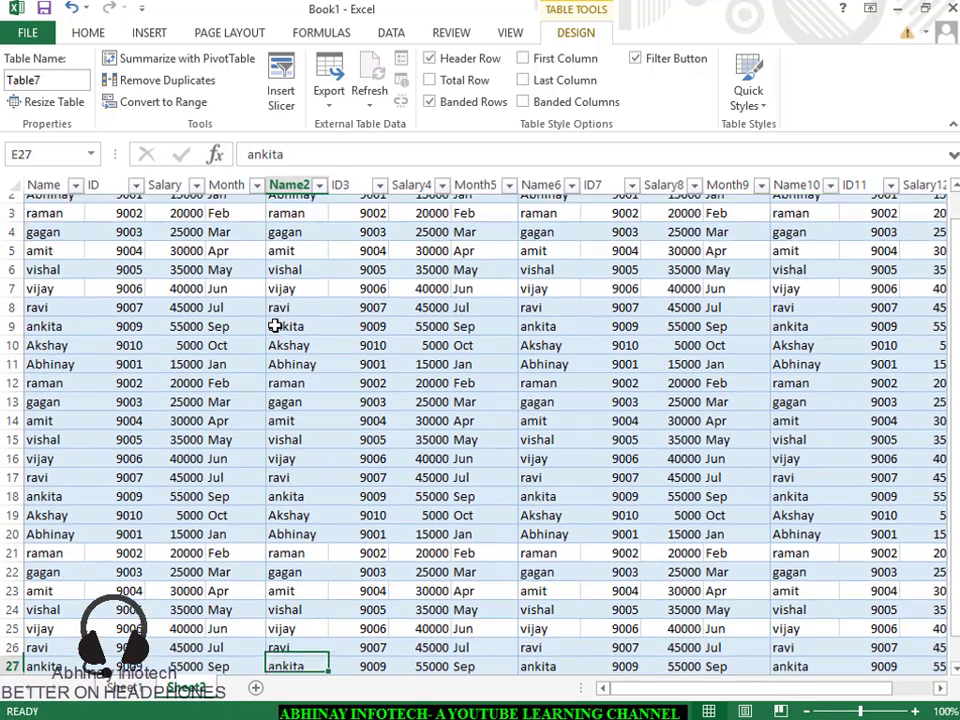
key(Up)
key(Up)
key(Up)
key(Up)
key(Up)
key(Up)
key(Up)
key(Up)
key(Up)
key(Up)
key(Up)
key(Up)
key(Up)
key(Up)
key(Up)
key(Up)
key(Up)
key(Up)
key(Up)
key(Up)
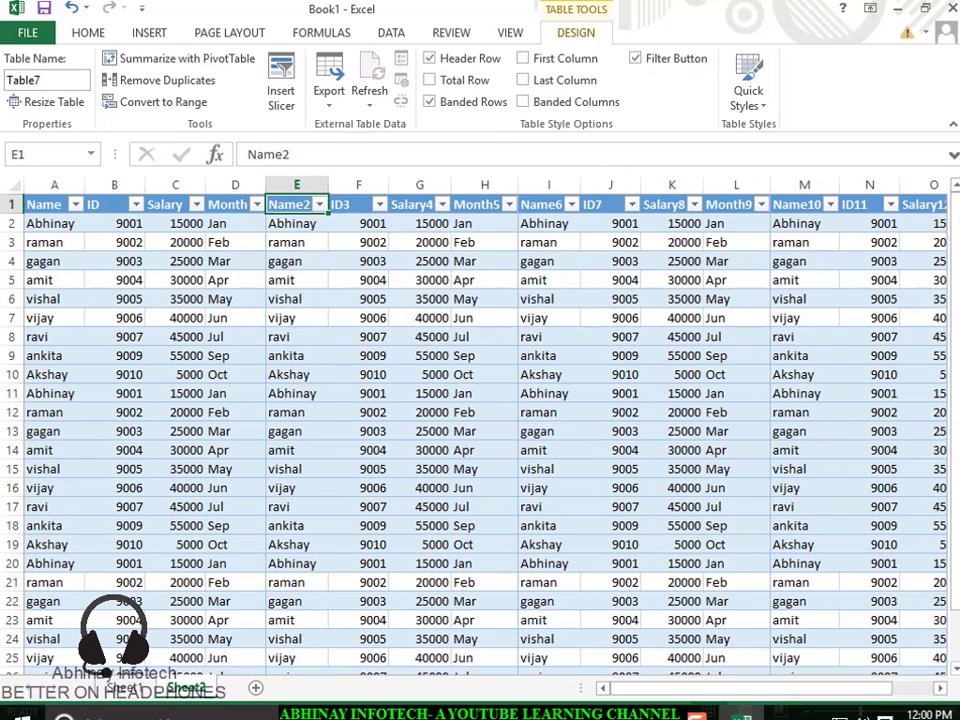
- Examine the column headings from Name2 to Name6 at 286% zoom while moving up and down the table's rows
click(889, 711)
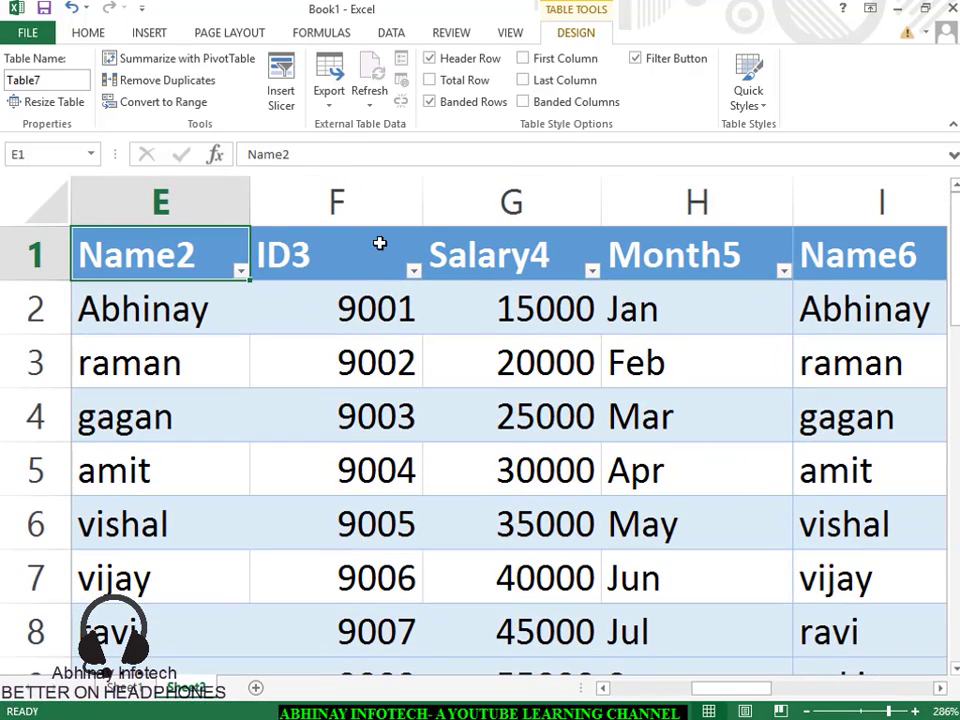
key(Down)
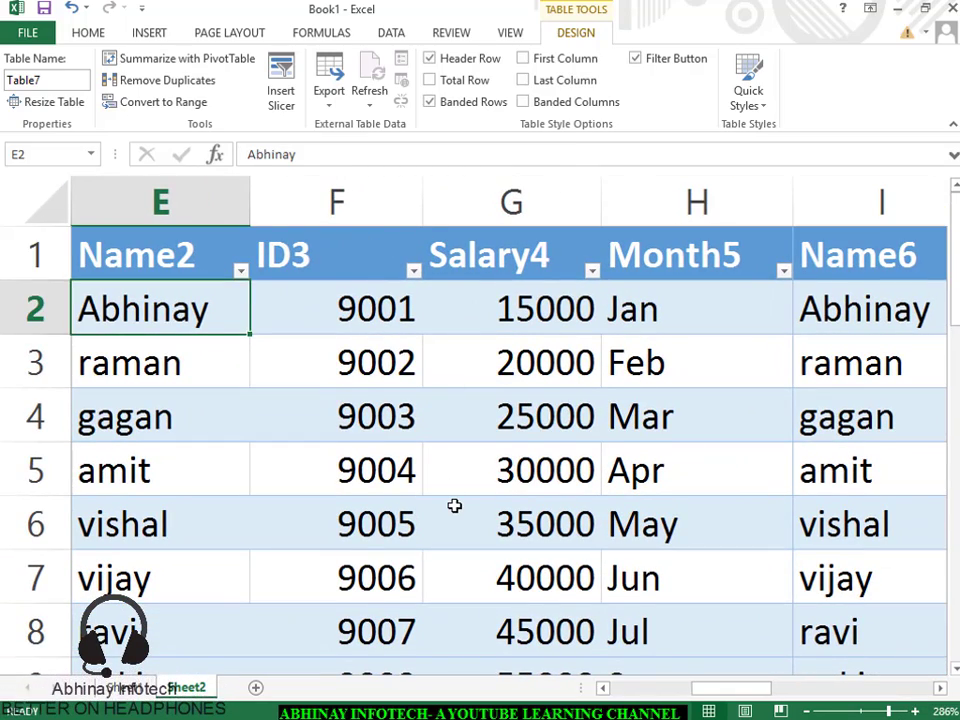
key(Down)
key(Down)
key(Down)
key(Down)
key(Down)
key(Down)
key(Down)
key(Up)
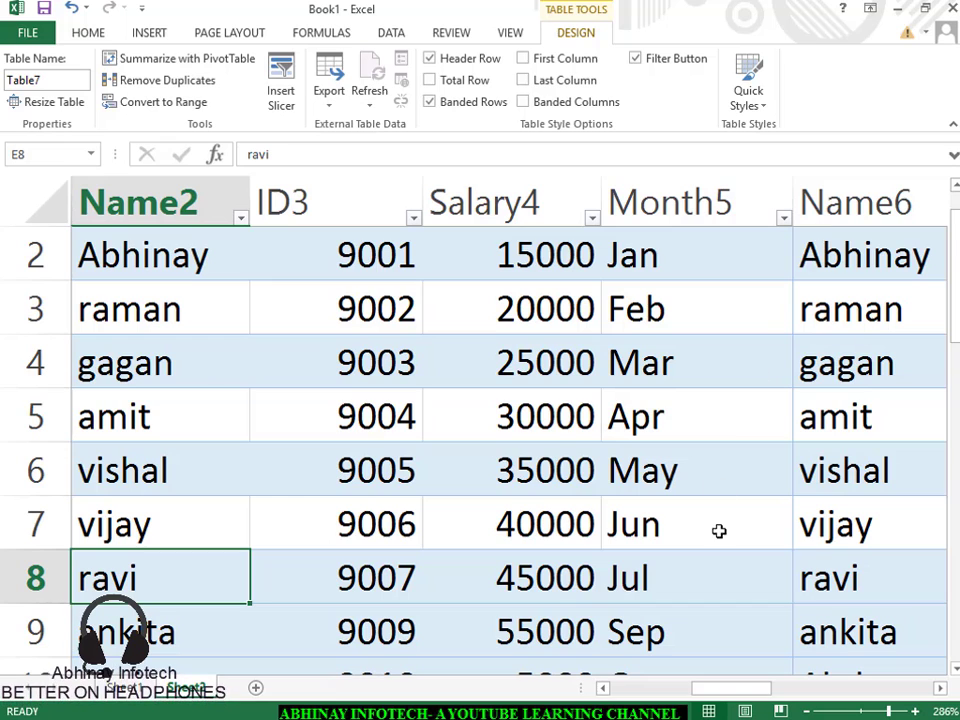
key(Down)
key(Down)
key(Down)
key(Down)
key(Down)
key(Down)
key(Down)
key(Down)
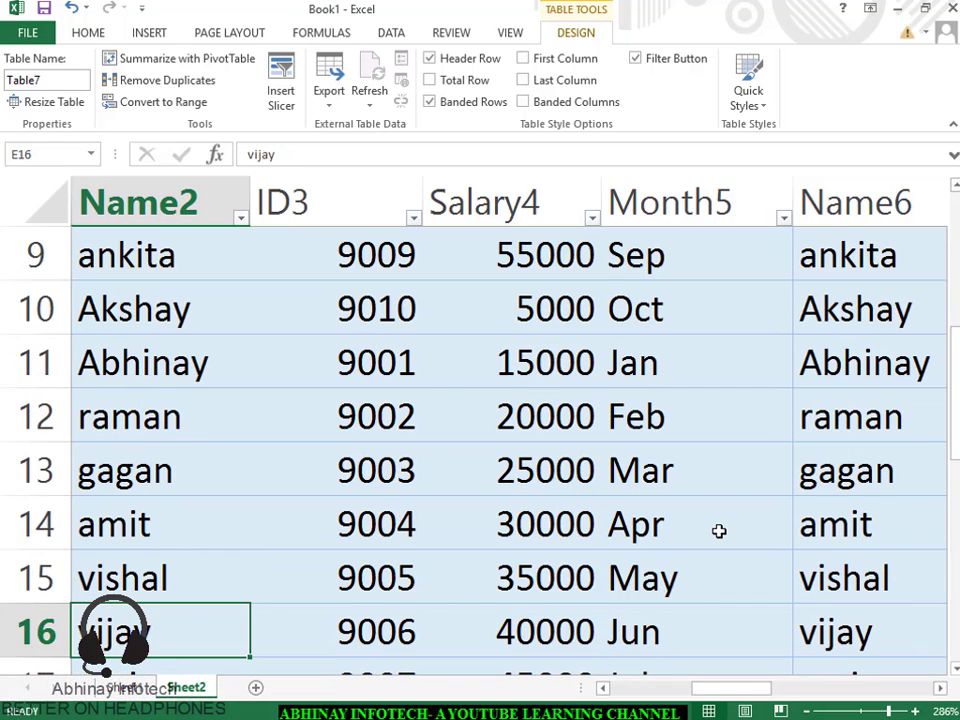
key(Up)
key(Up)
key(Up)
key(Up)
key(Up)
key(Up)
key(Up)
key(Up)
key(Up)
key(Up)
key(Up)
key(Up)
key(Up)
key(Up)
key(Up)
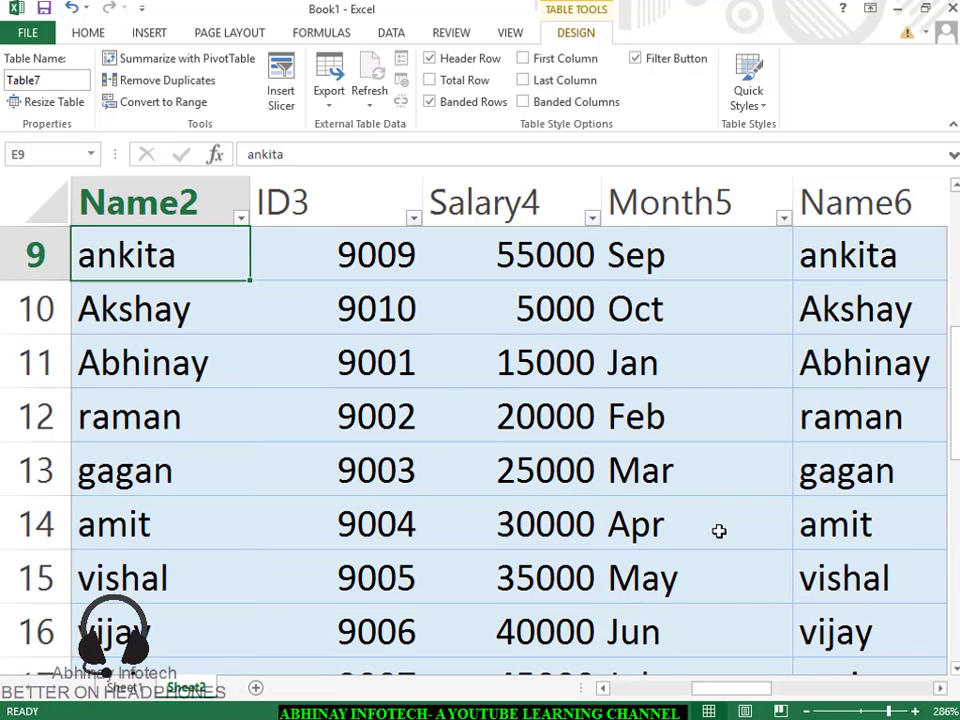
key(Down)
key(Down)
key(Down)
key(Down)
key(Down)
key(Down)
key(Down)
key(Down)
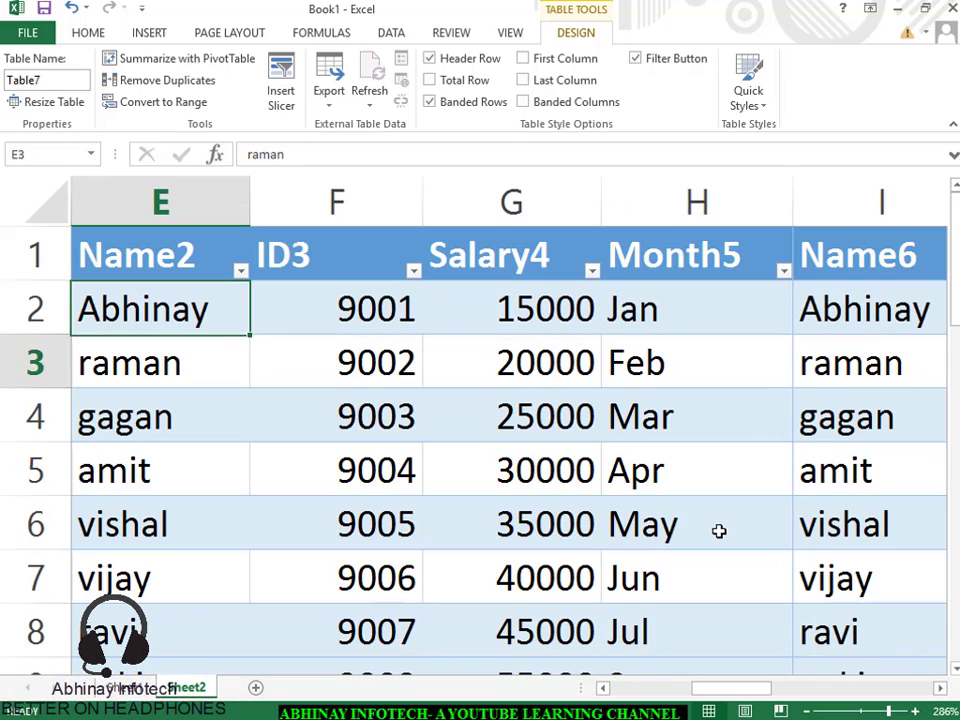
key(Down)
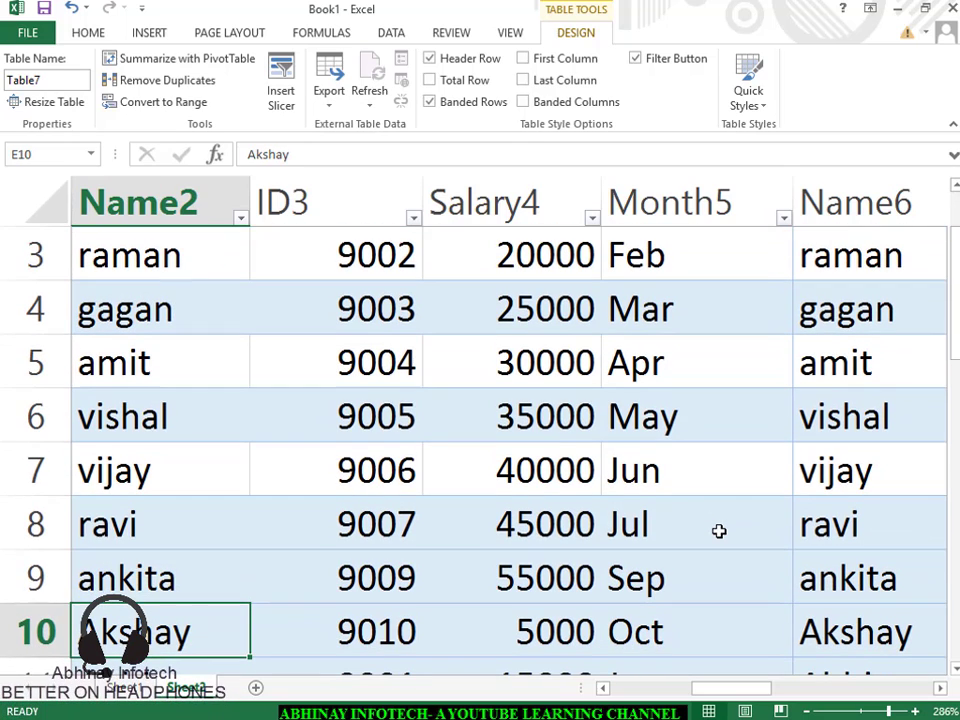
key(Down)
key(Down)
key(Down)
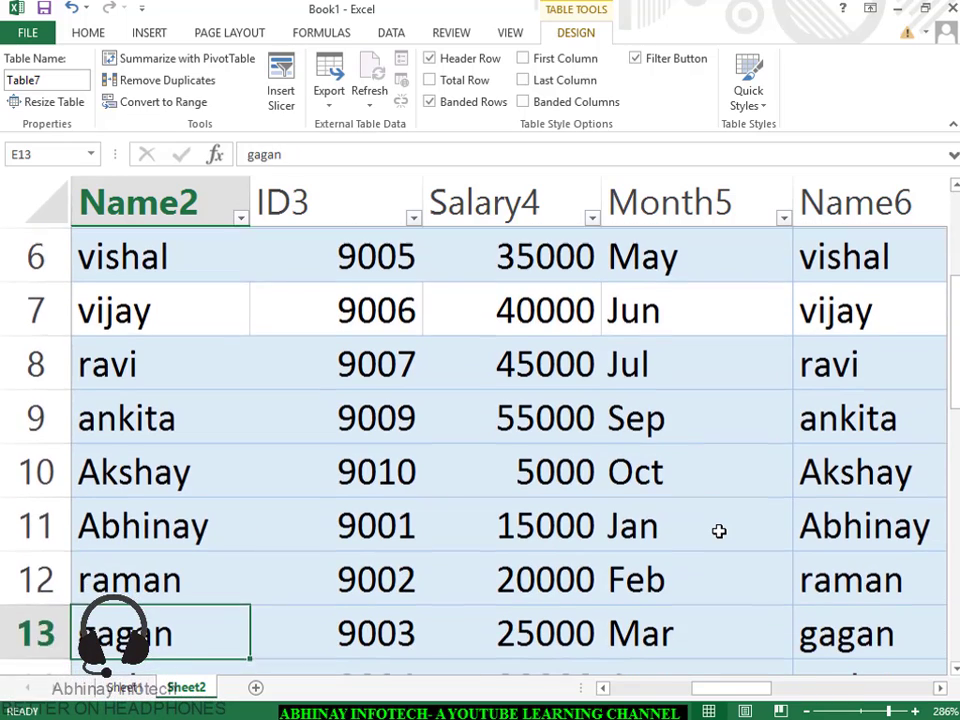
key(Up)
key(Up)
key(Up)
key(Up)
key(Up)
key(Up)
key(Up)
key(Up)
key(Up)
key(Up)
key(Up)
key(Up)
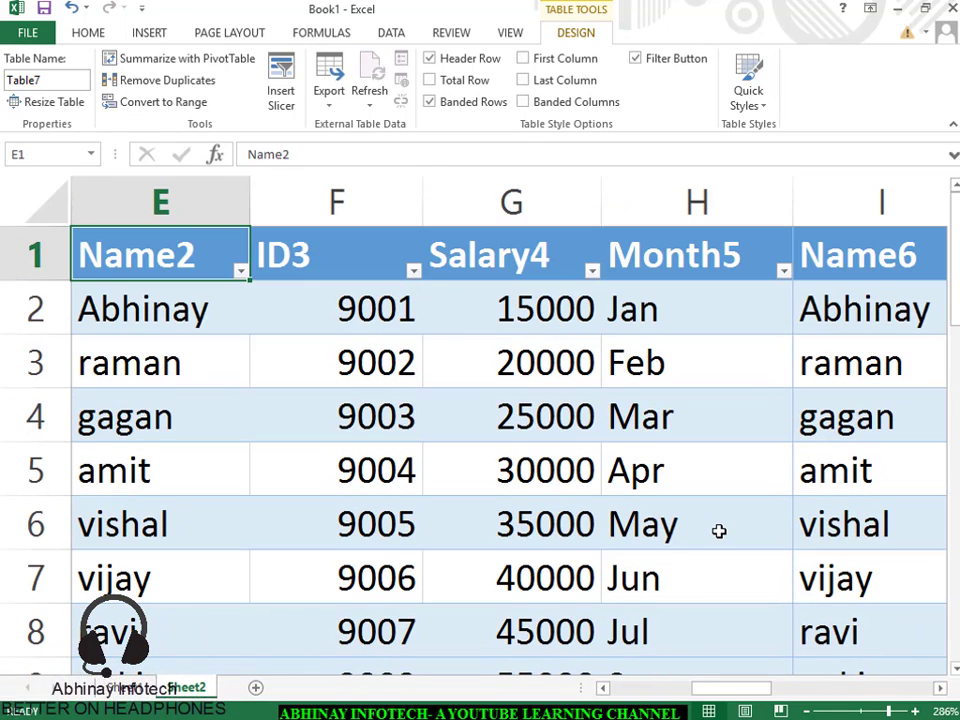
click(85, 32)
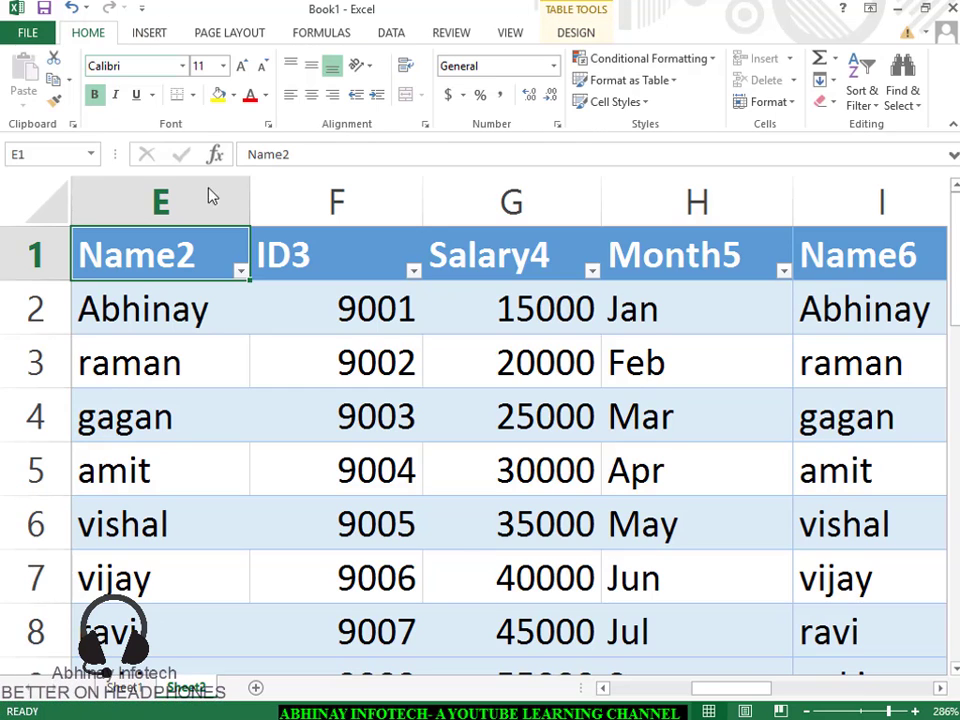
click(474, 537)
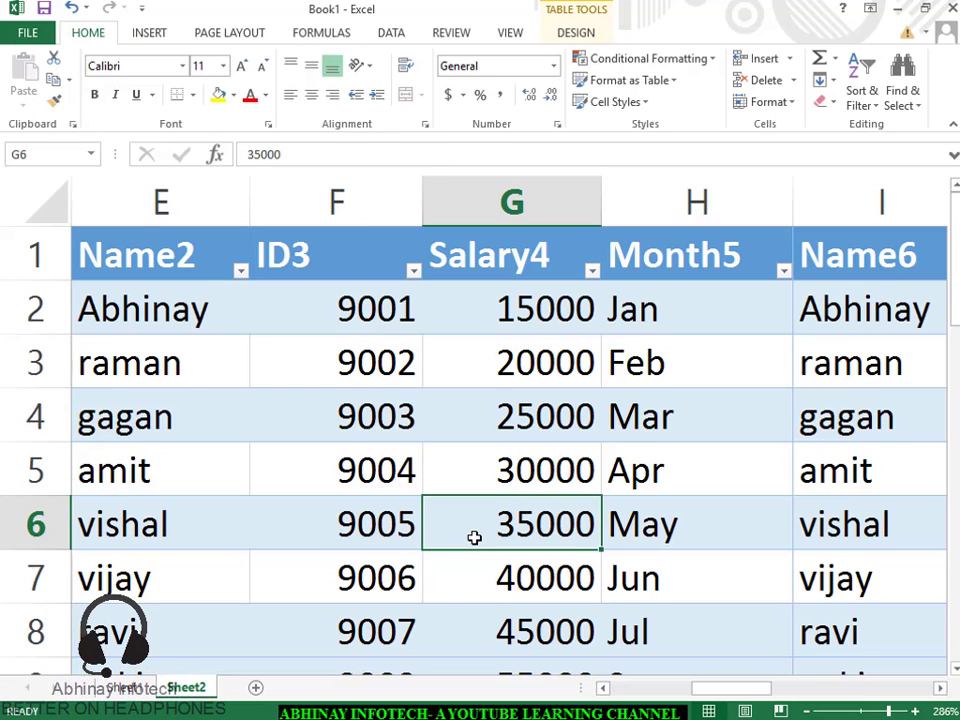